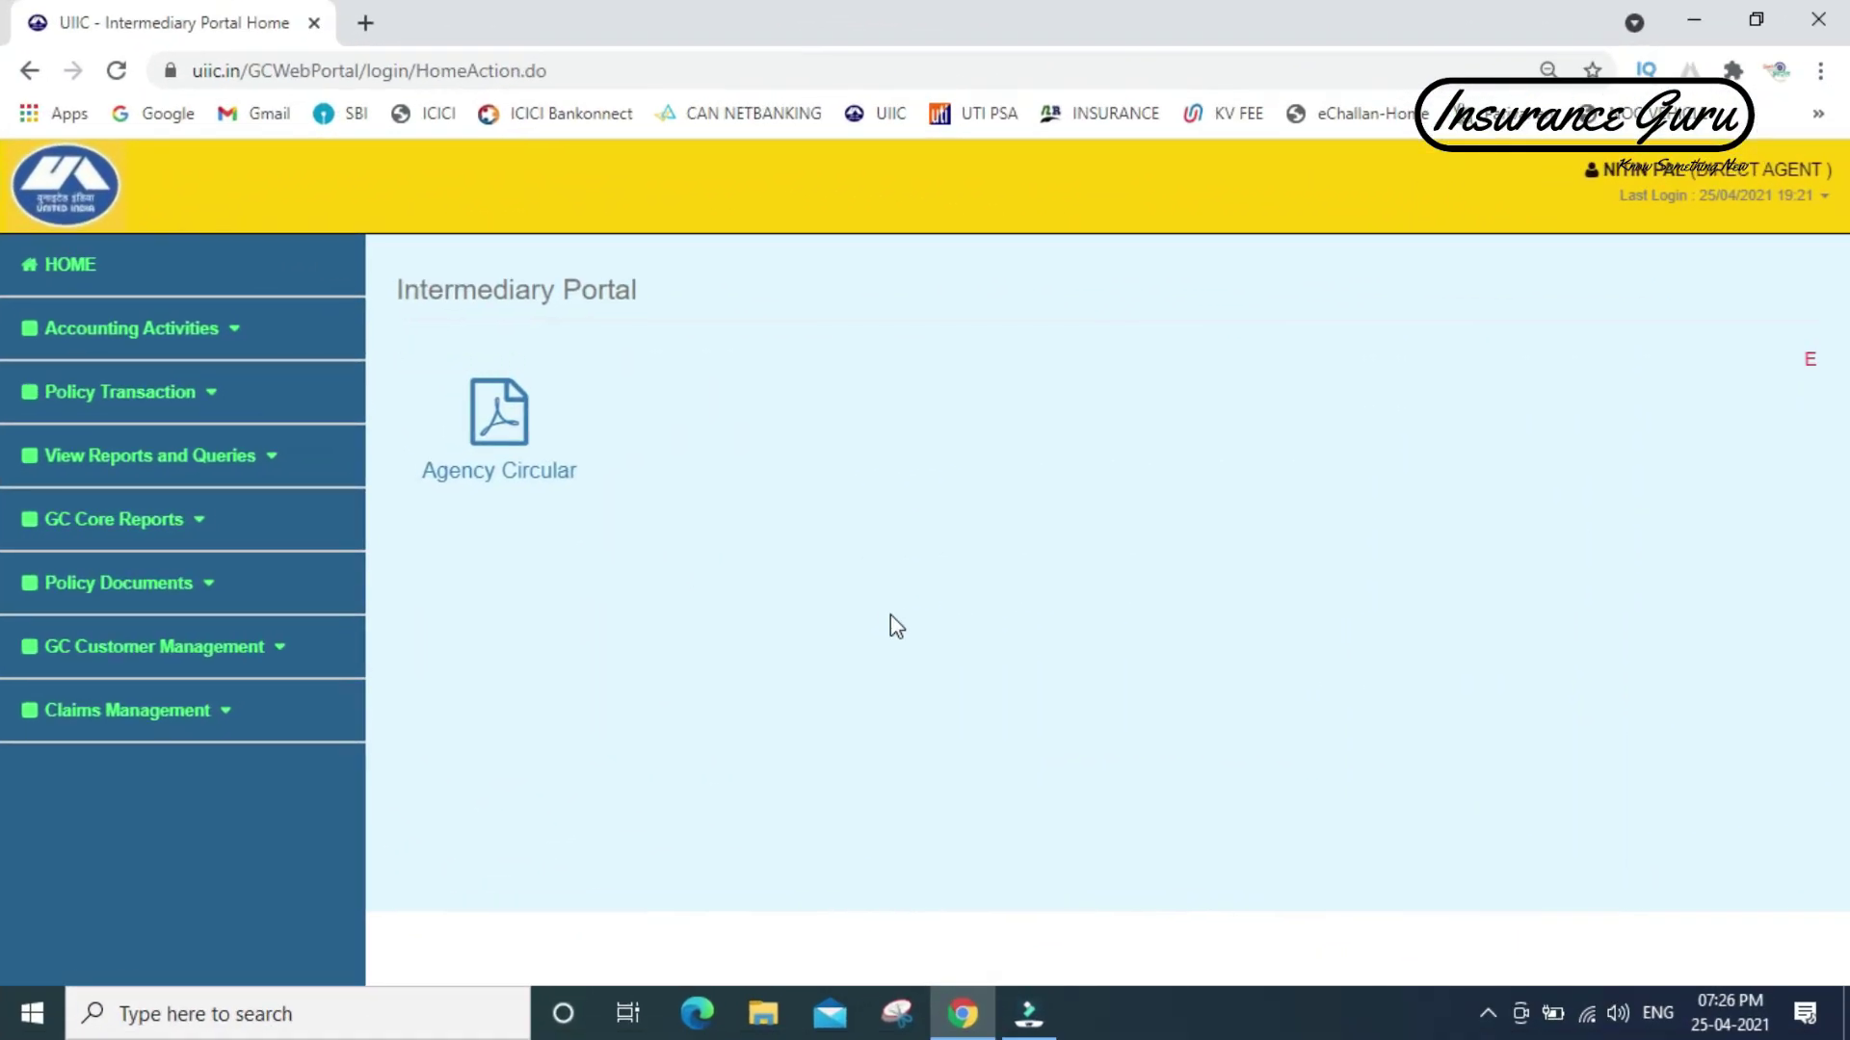
- Through Make New/Renew Policy, choose LOB Motor and product Motor Package Policy, and submit
left_click(77, 403)
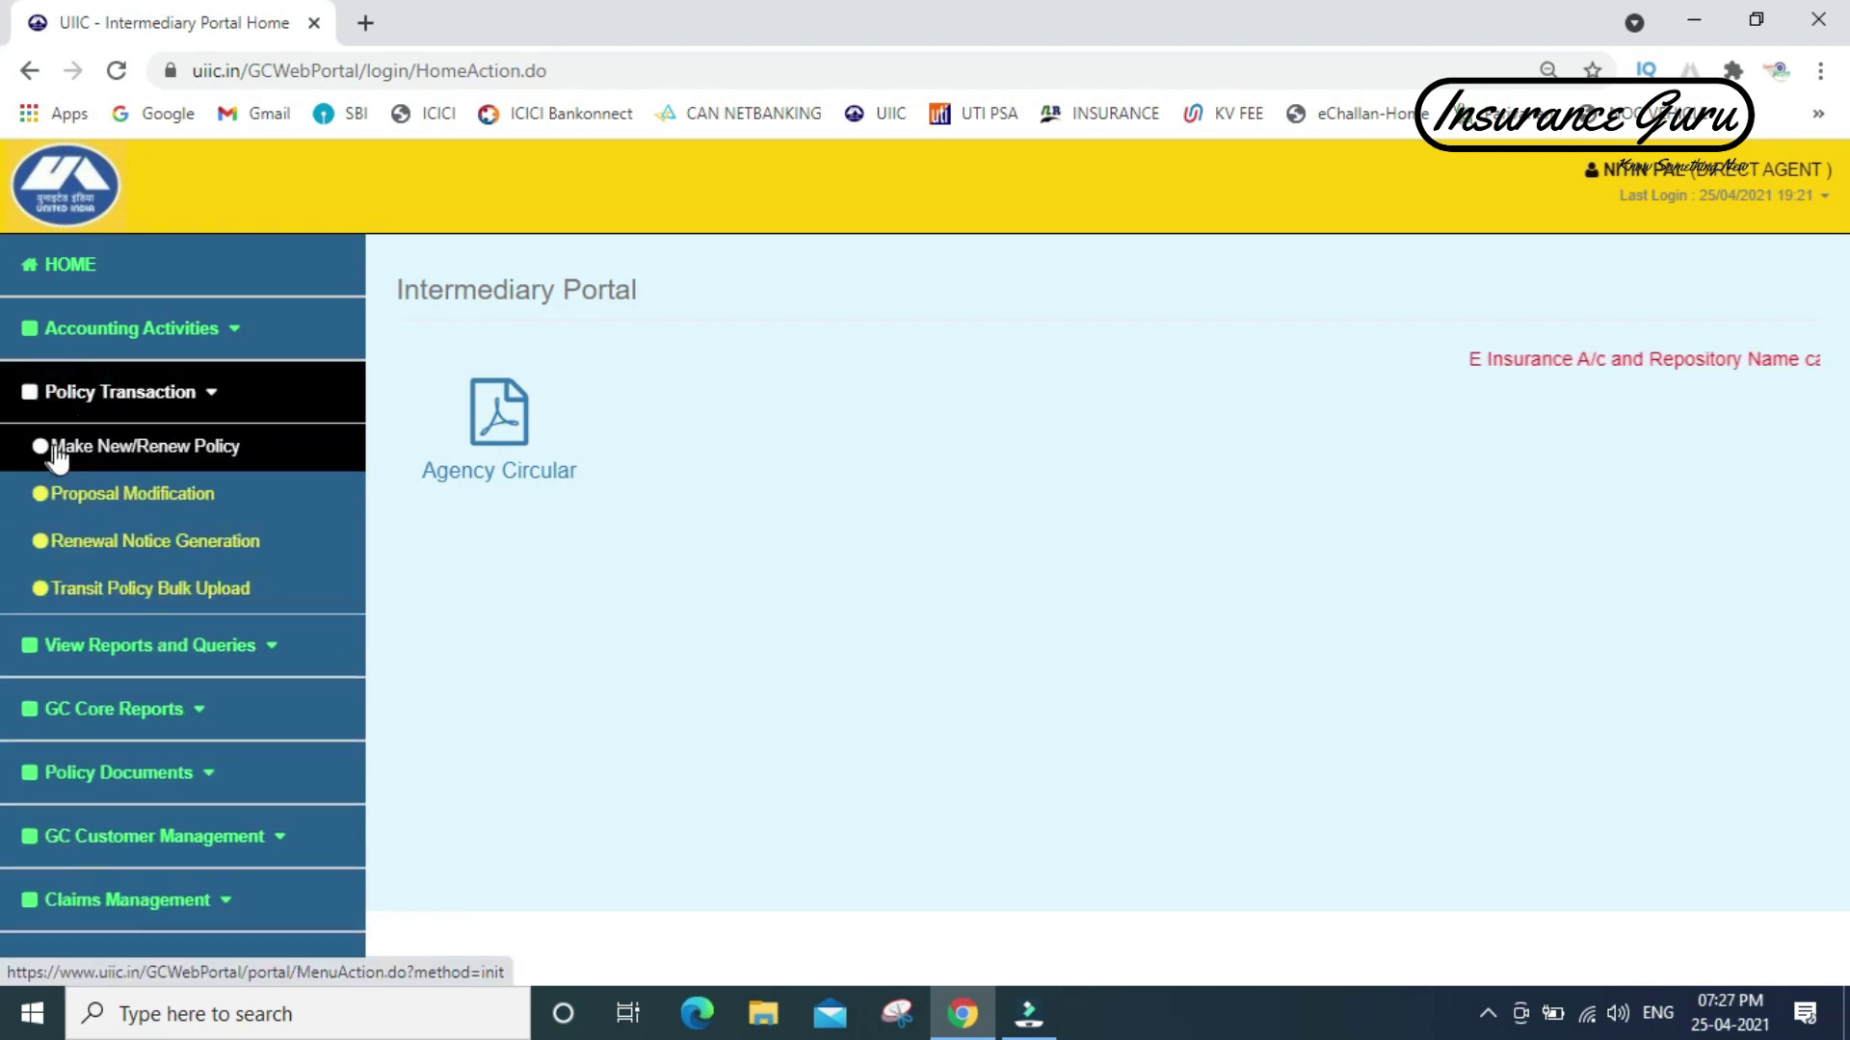
left_click(127, 468)
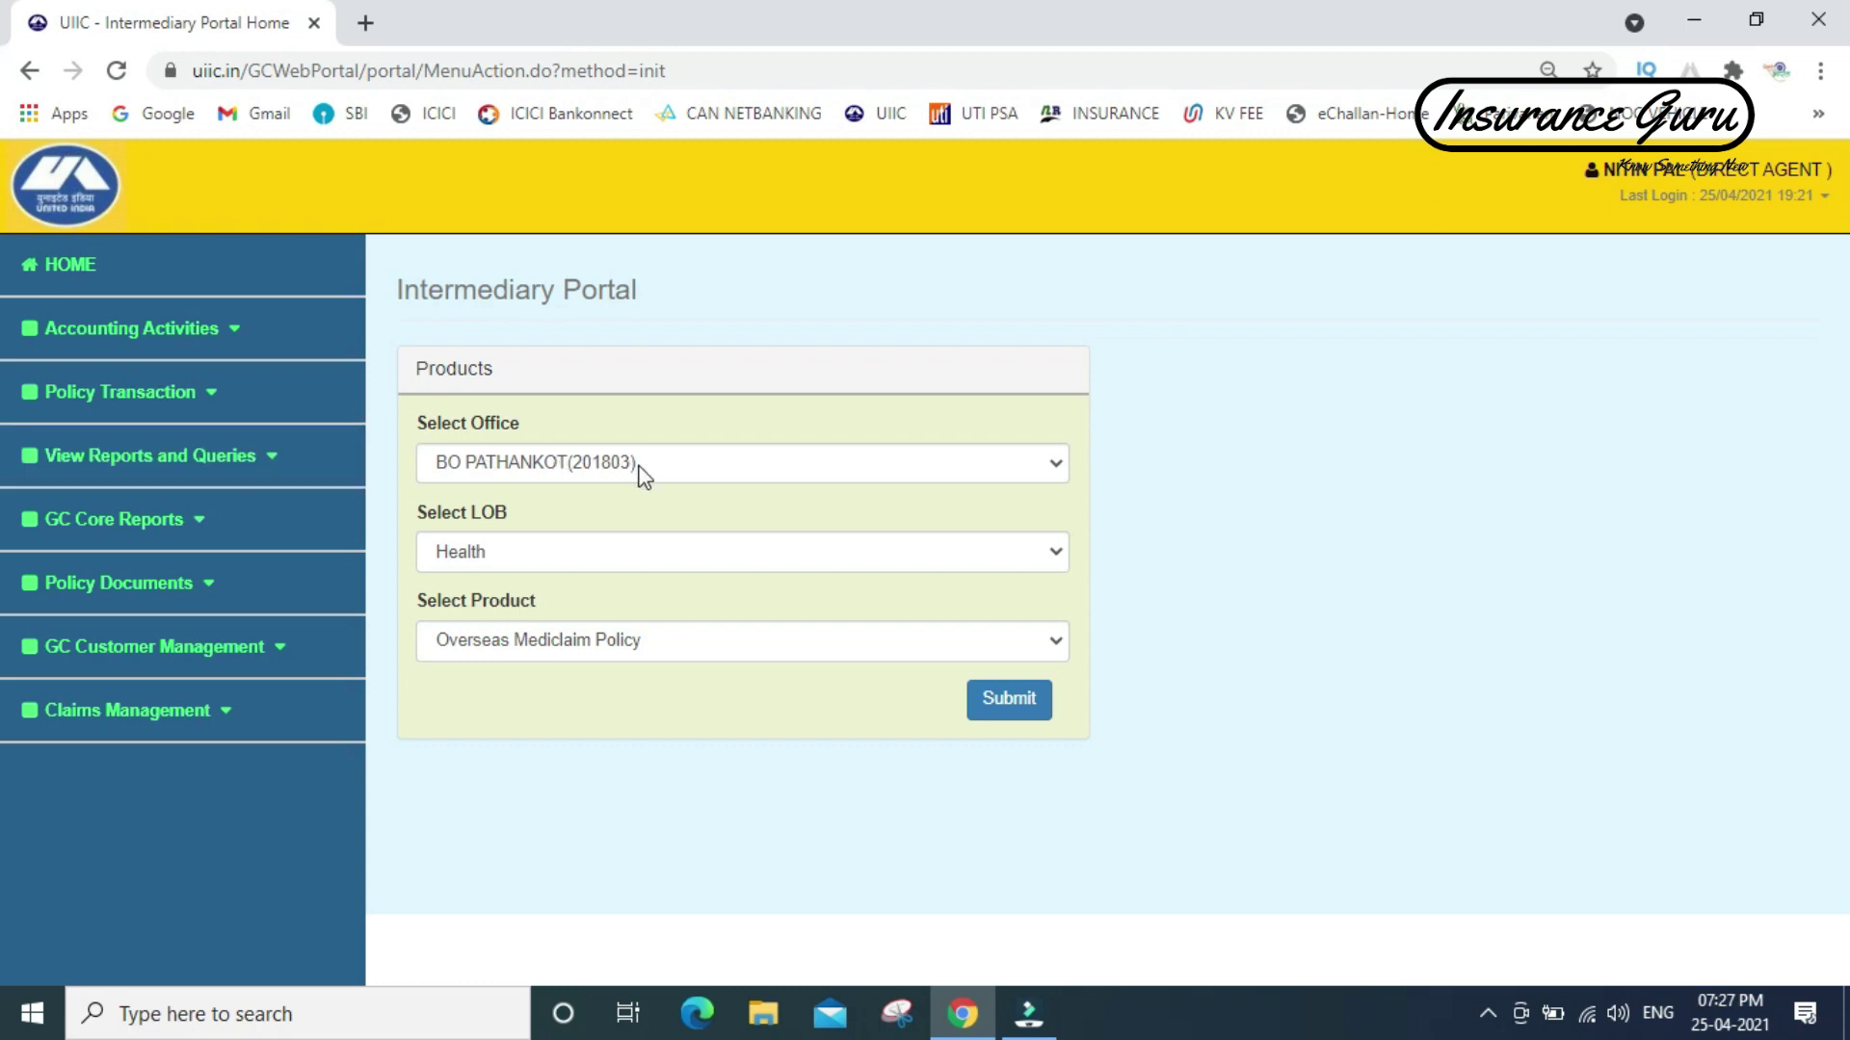
left_click(562, 564)
left_click(563, 566)
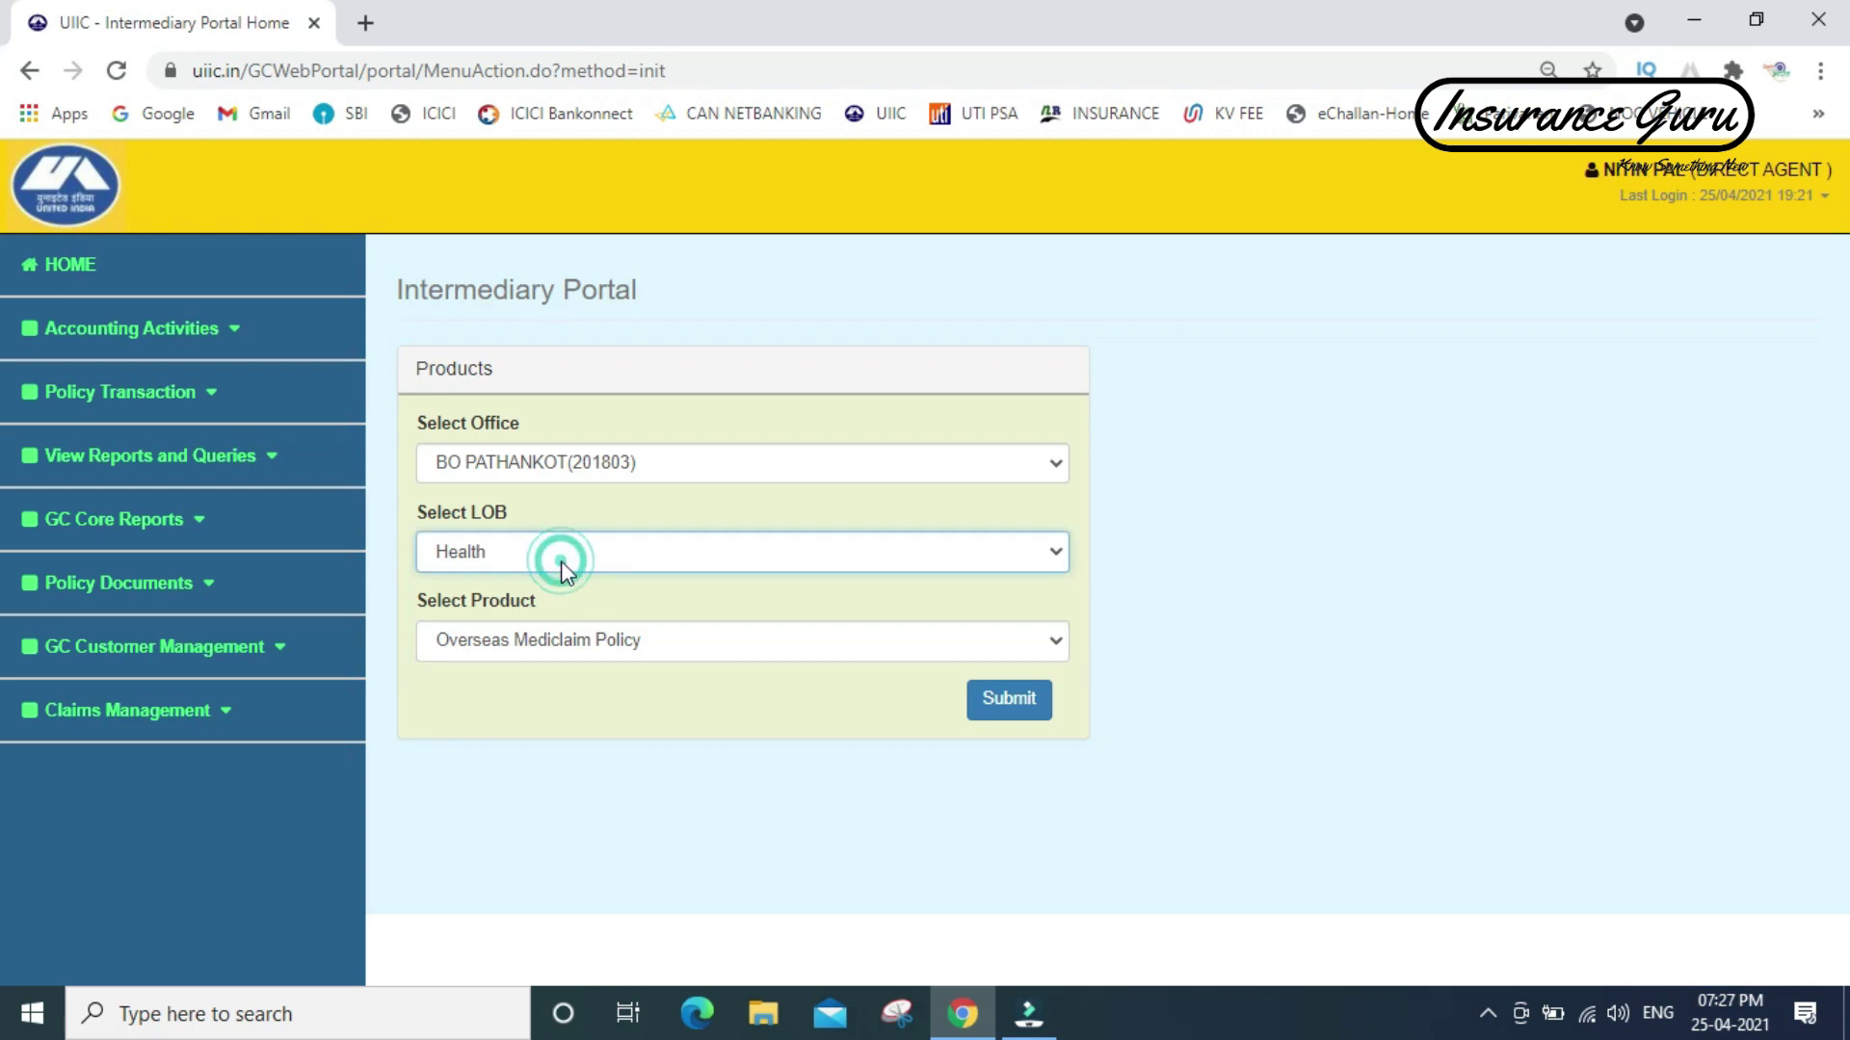
left_click(1031, 552)
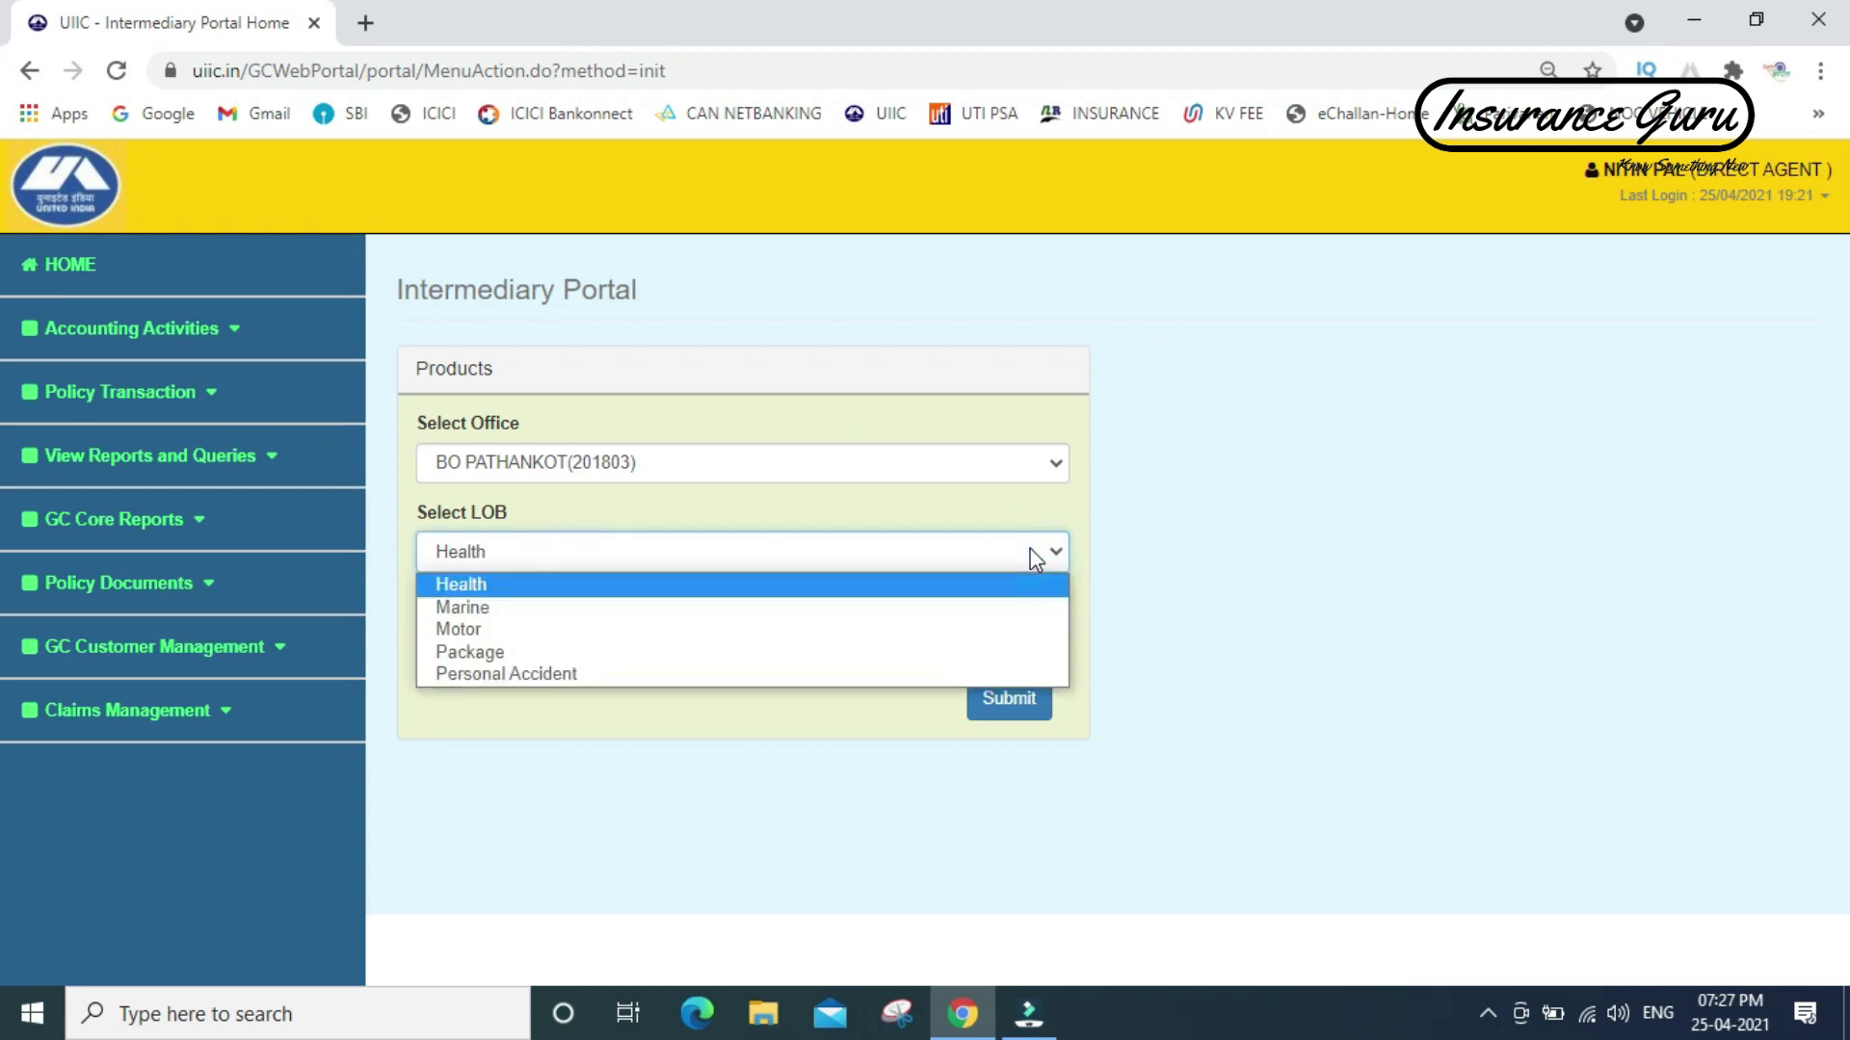
left_click(766, 631)
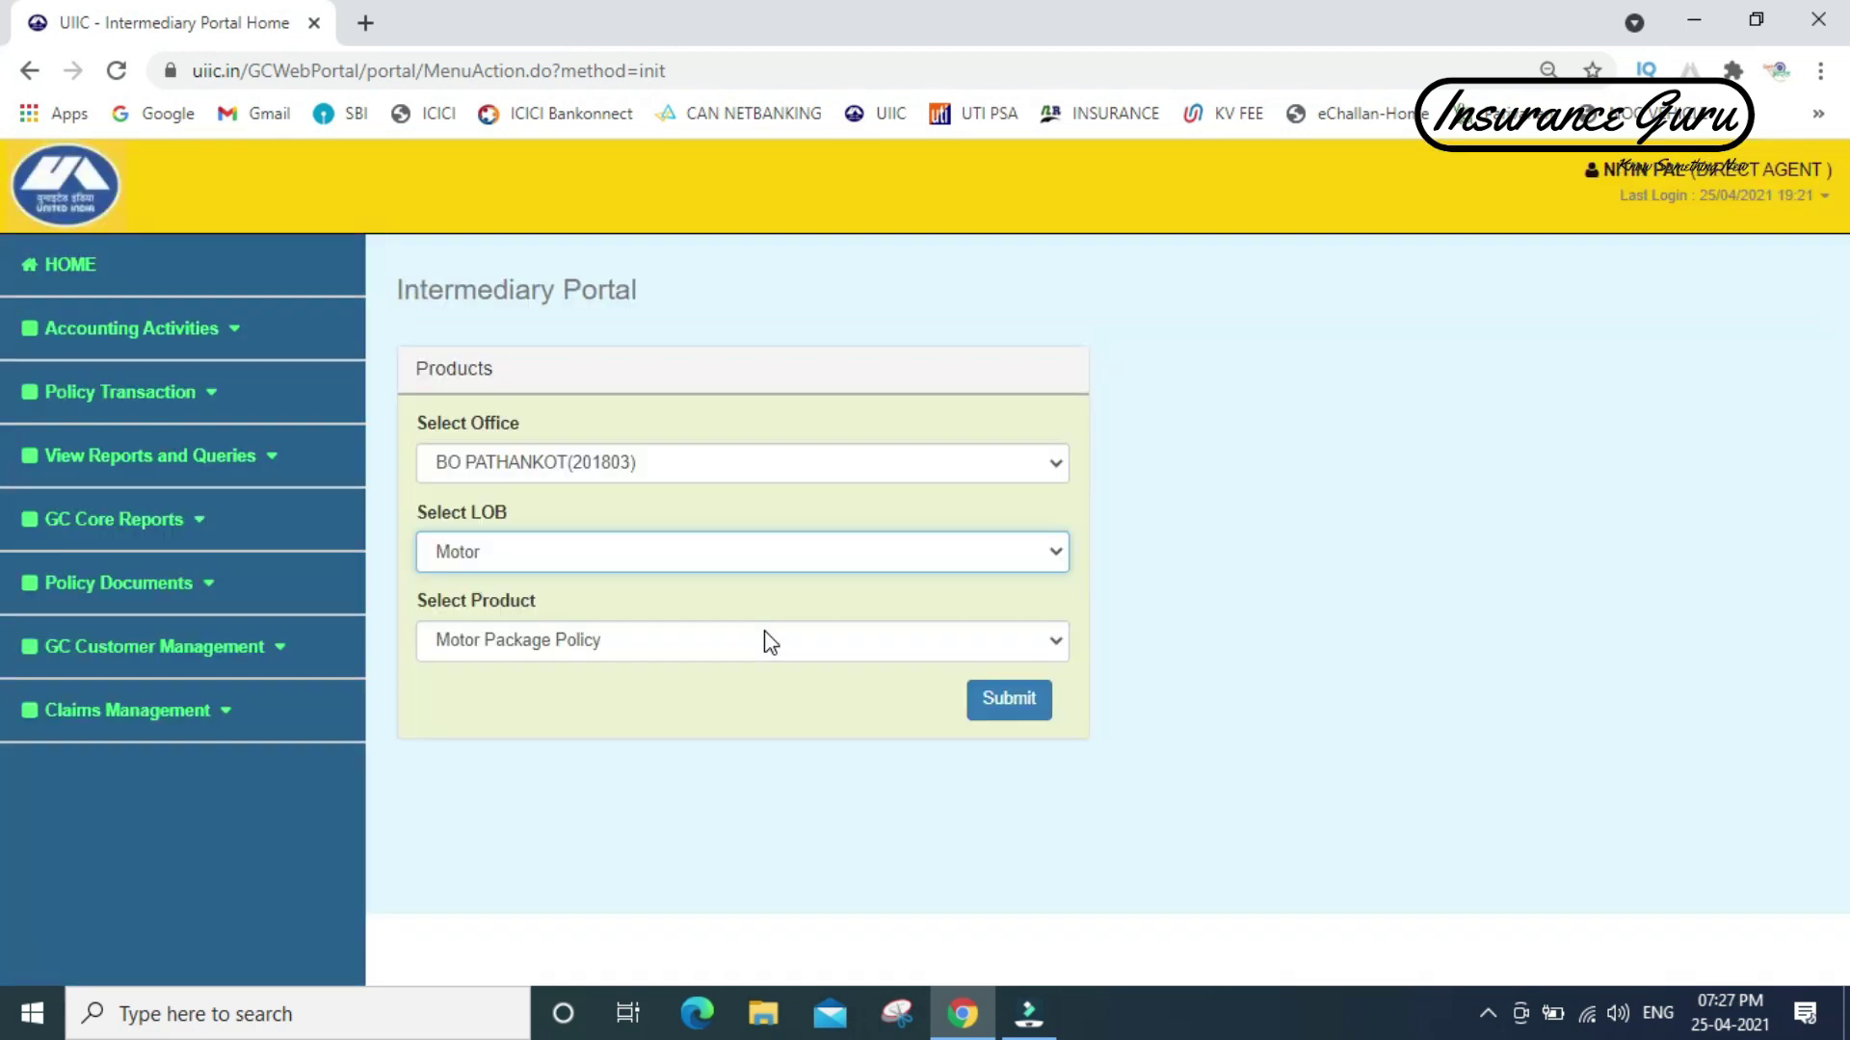
left_click(646, 643)
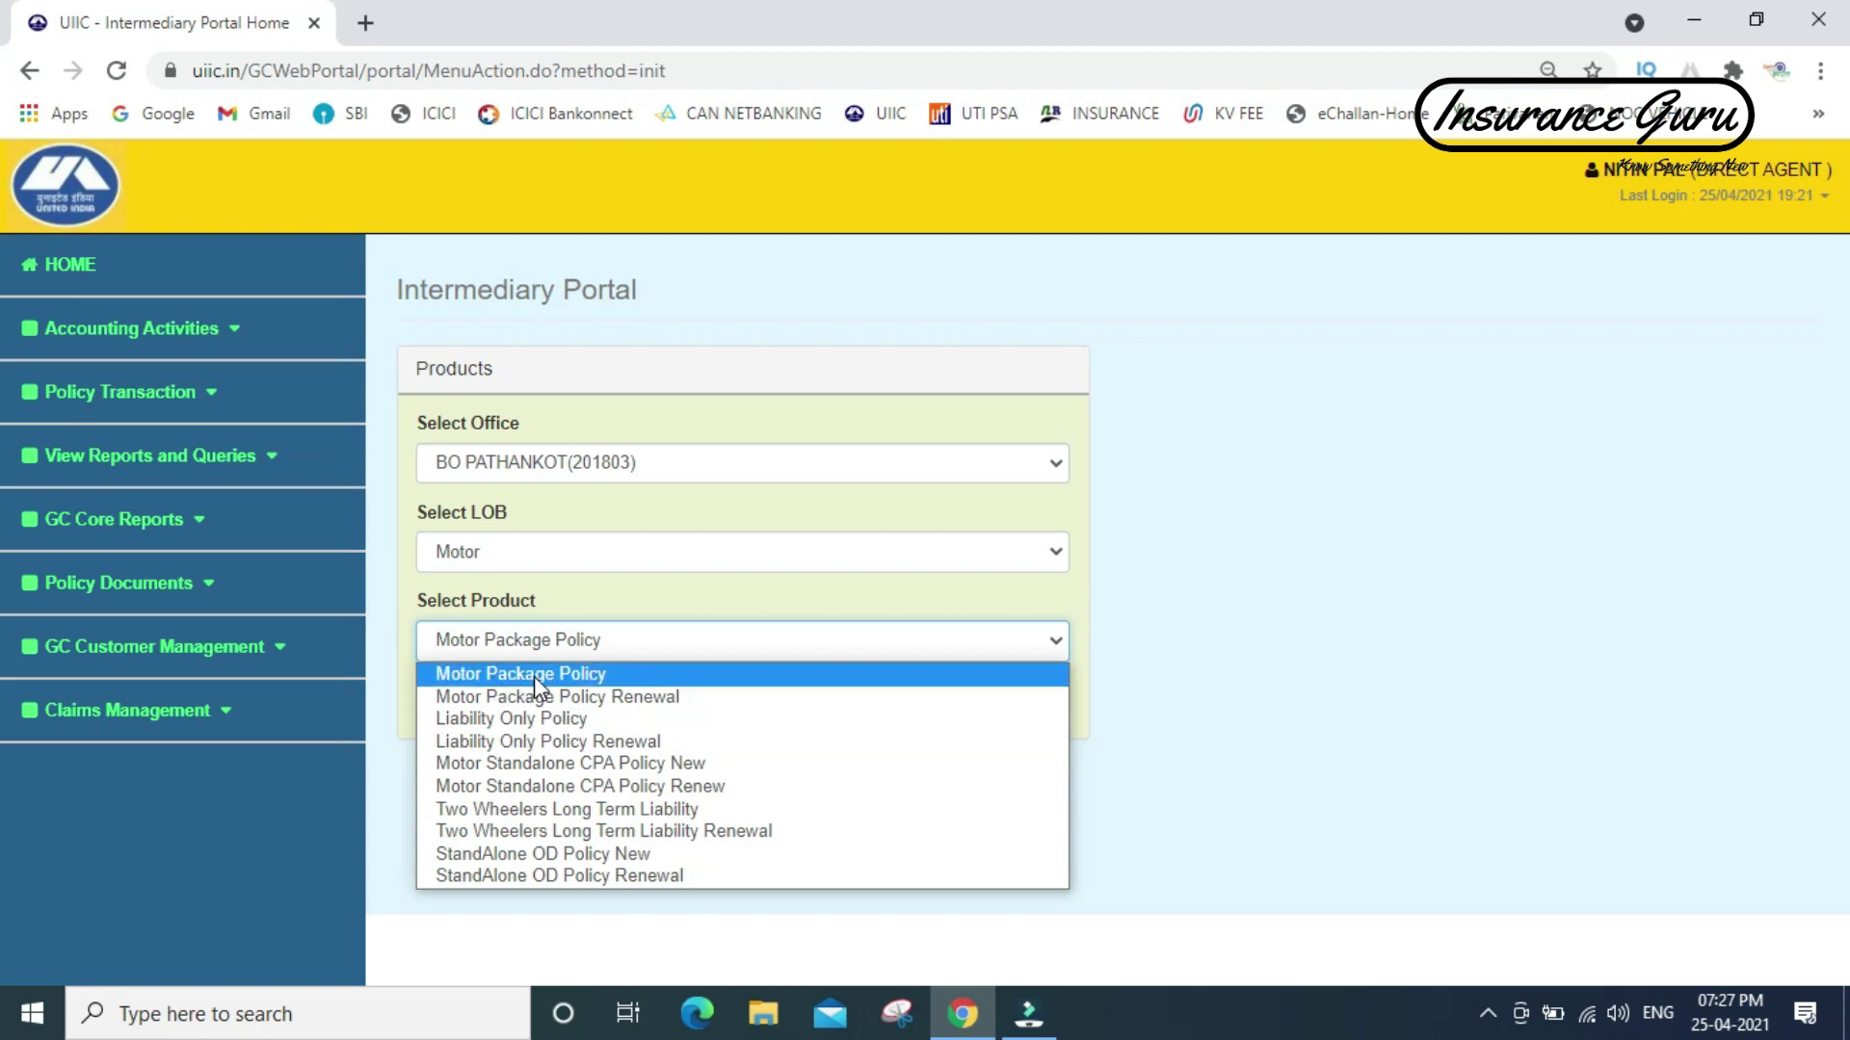
left_click(536, 674)
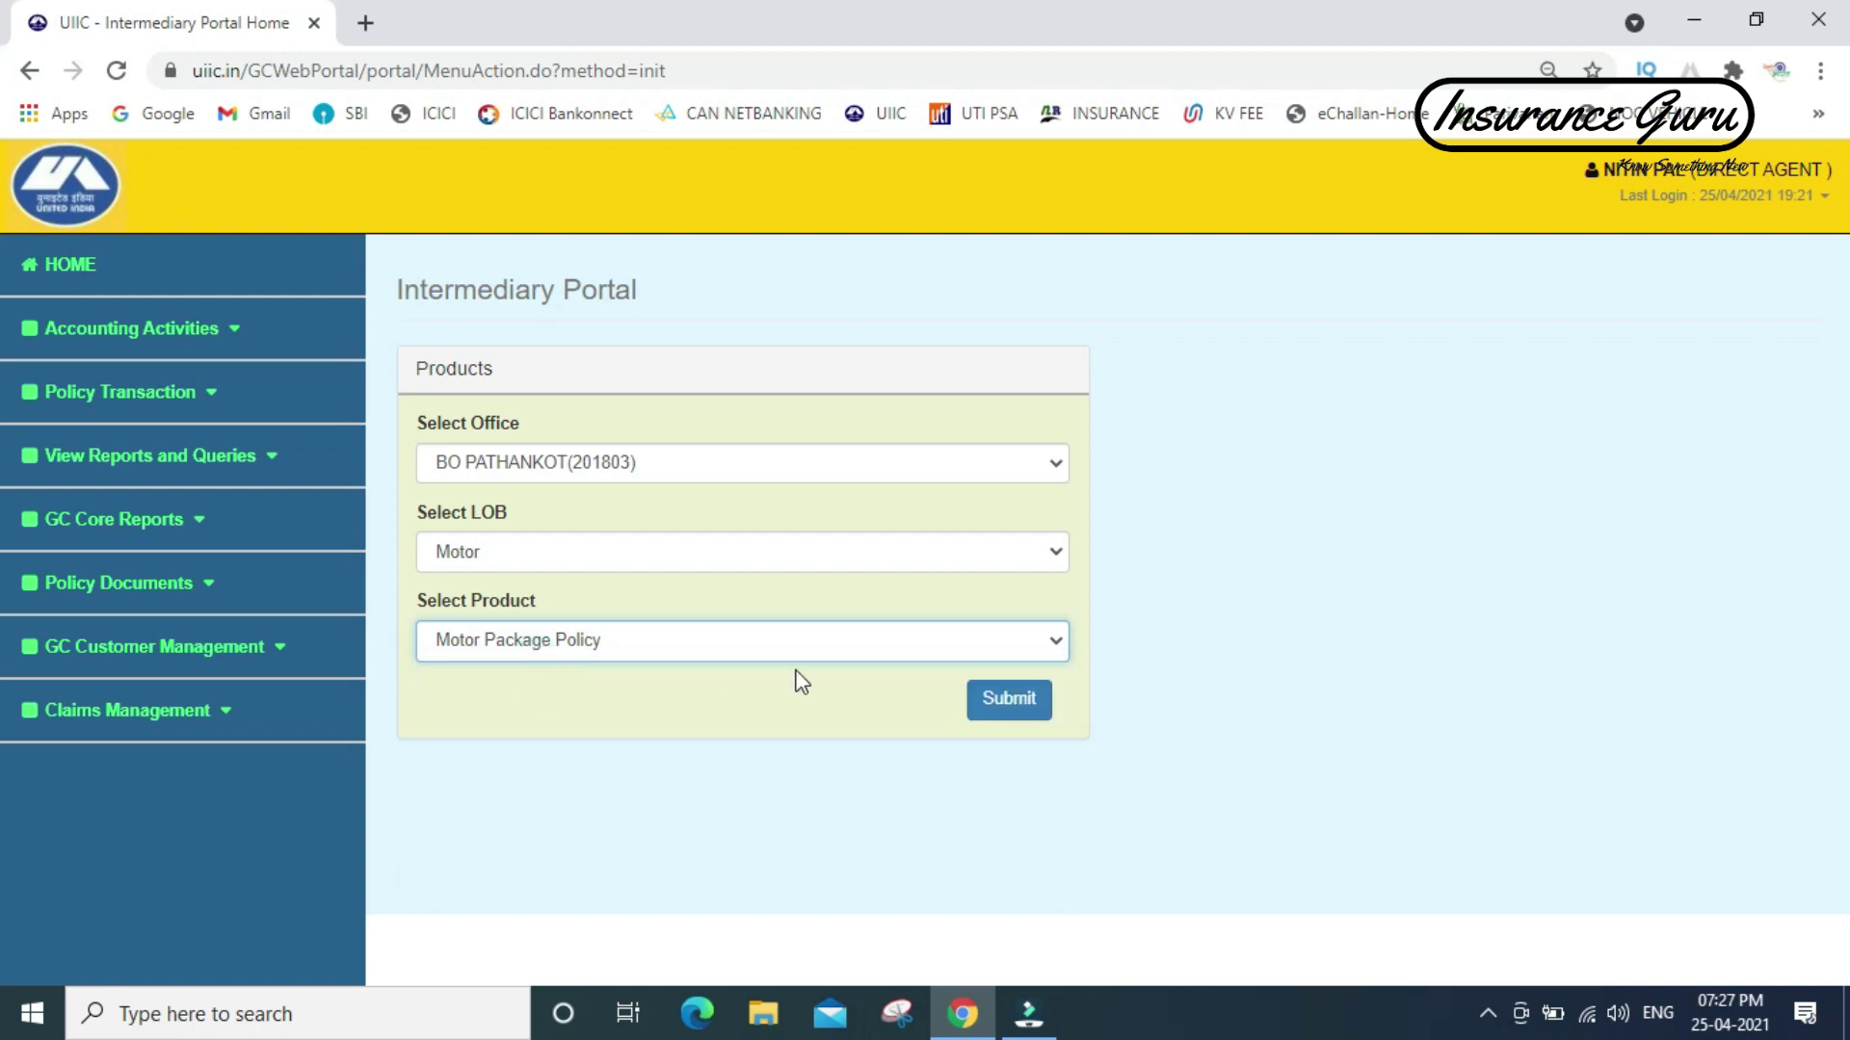
left_click(1009, 701)
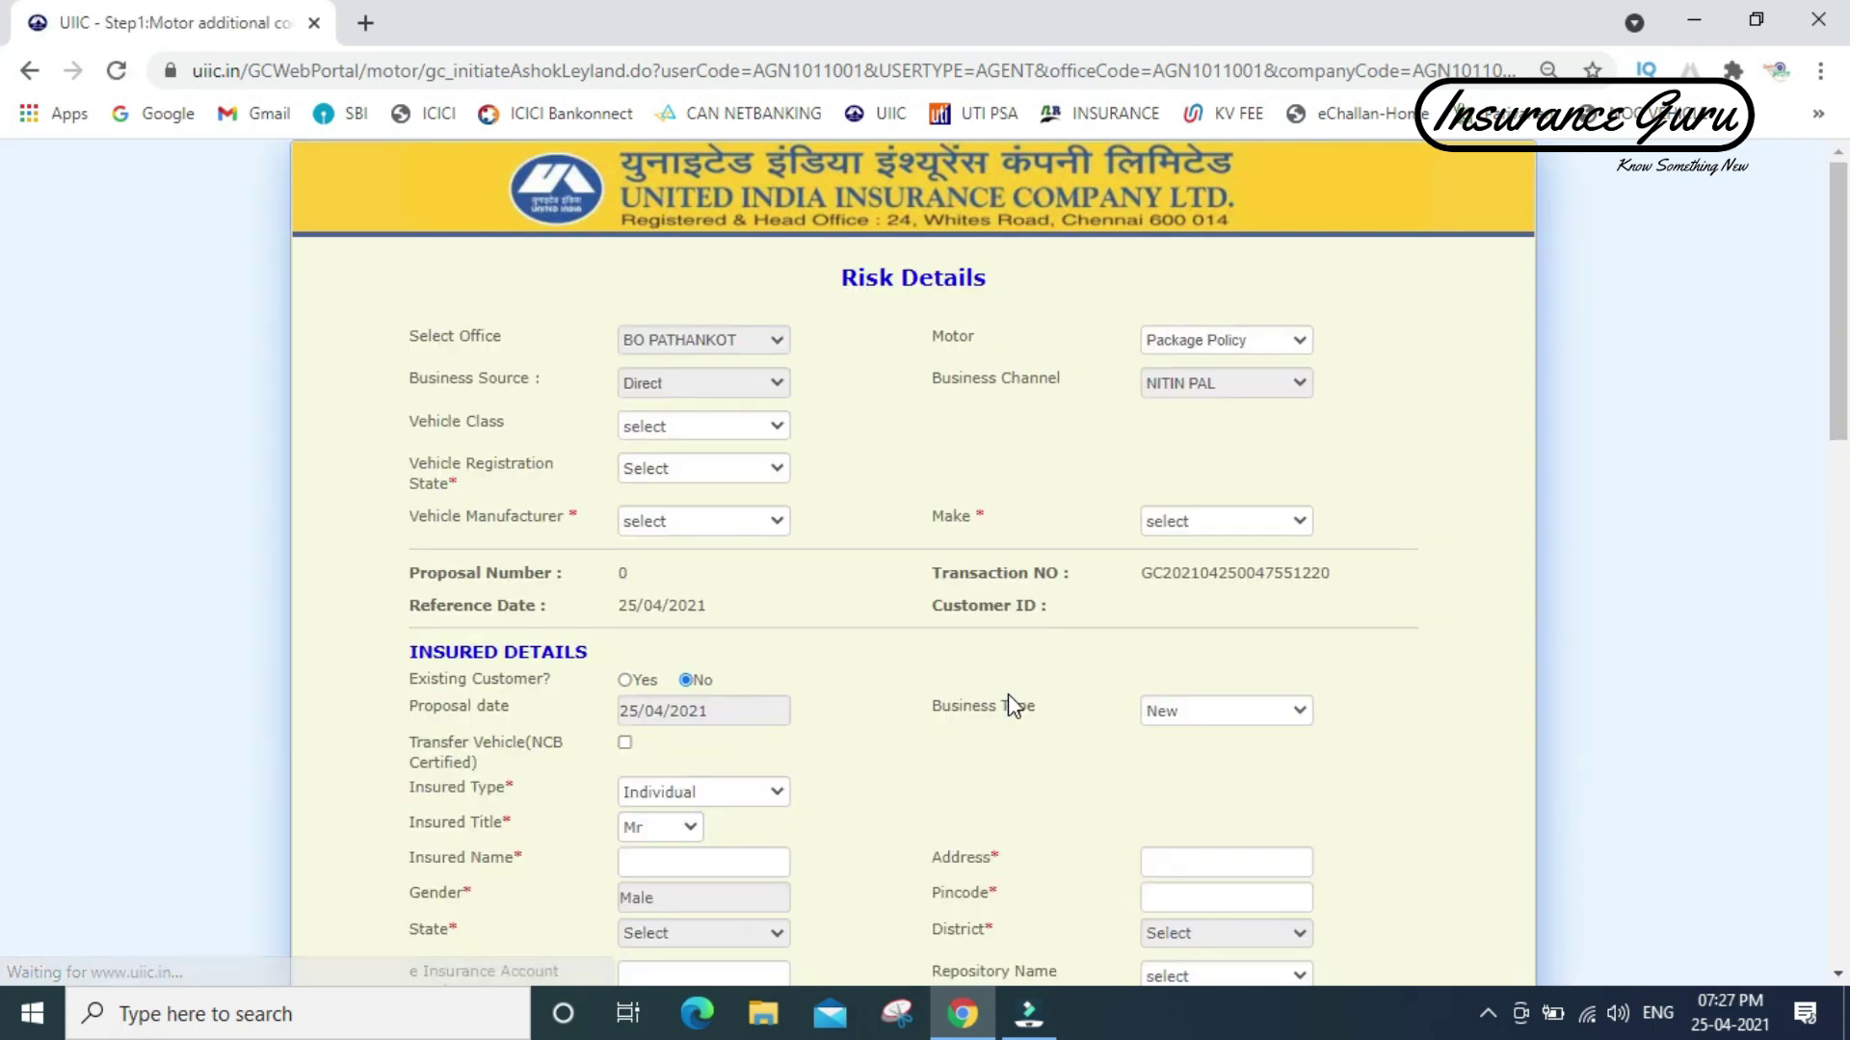
- Set vehicle class to Goods Carrying Public Carriers and registration state to HIMACHAL PRADESH
left_click(694, 429)
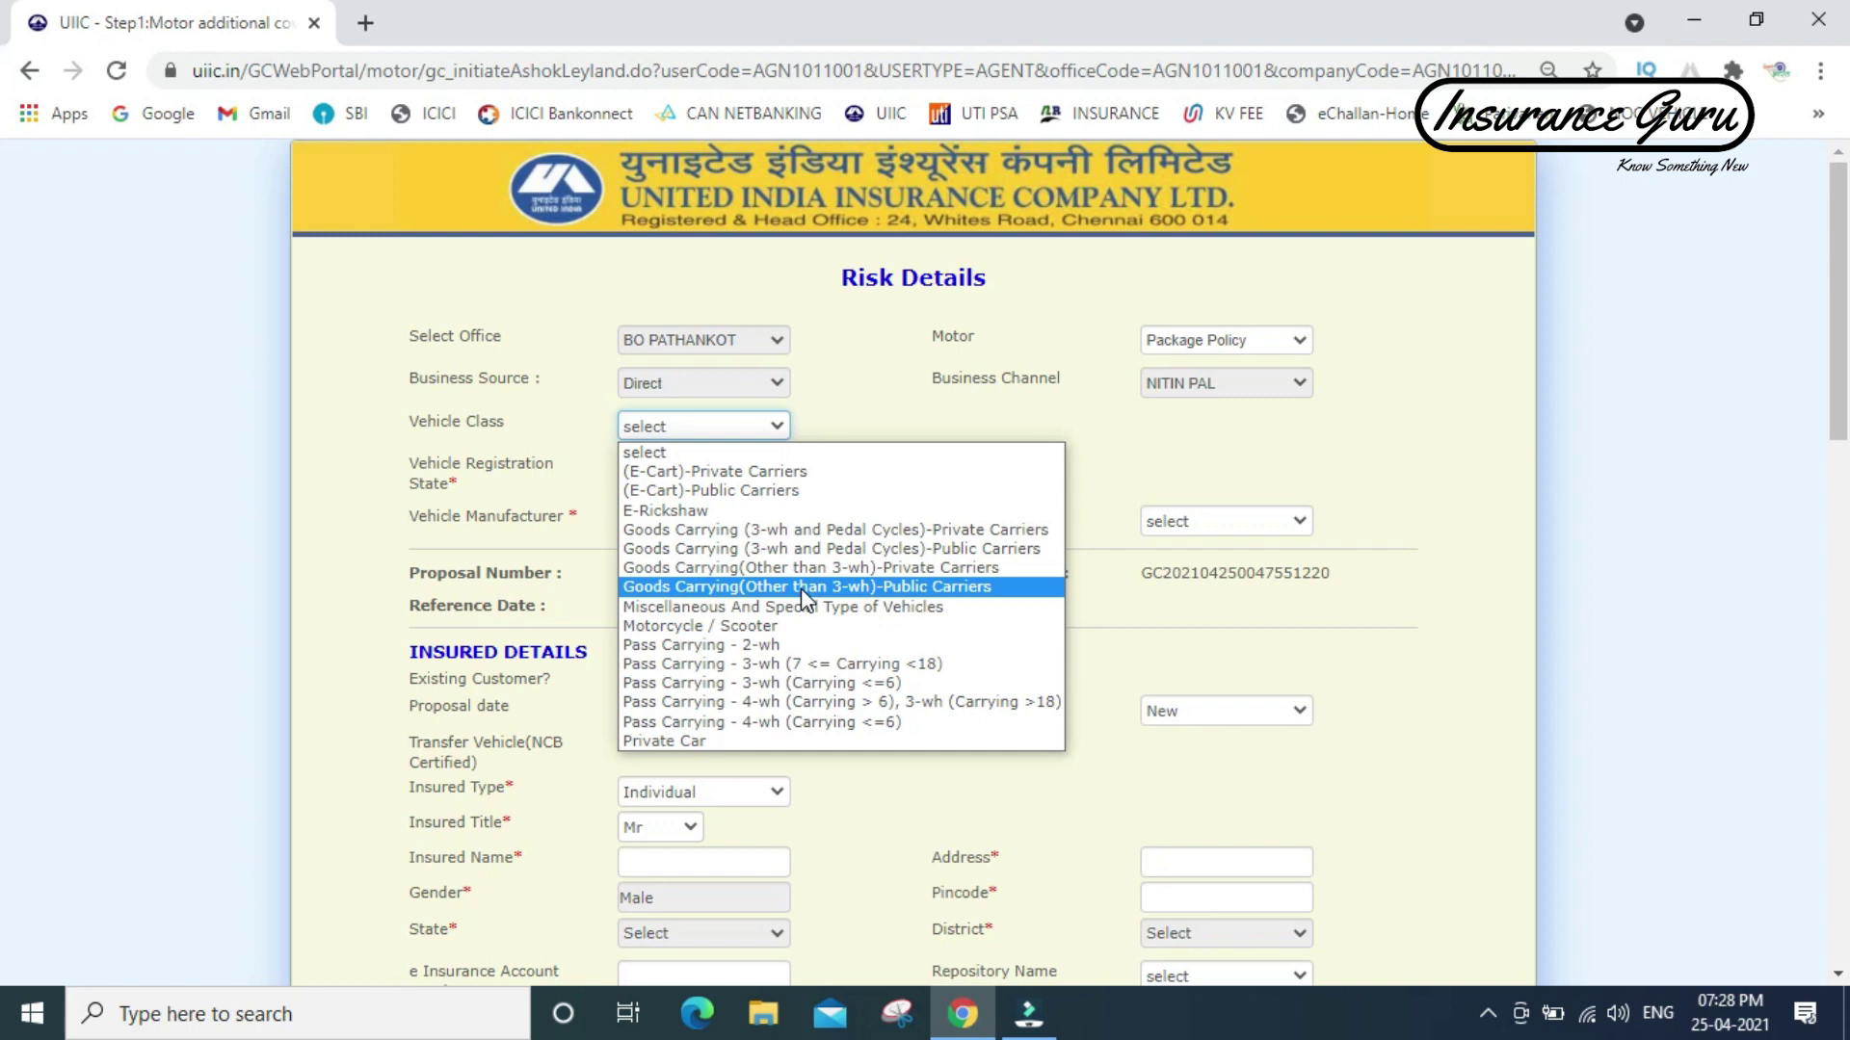
left_click(800, 588)
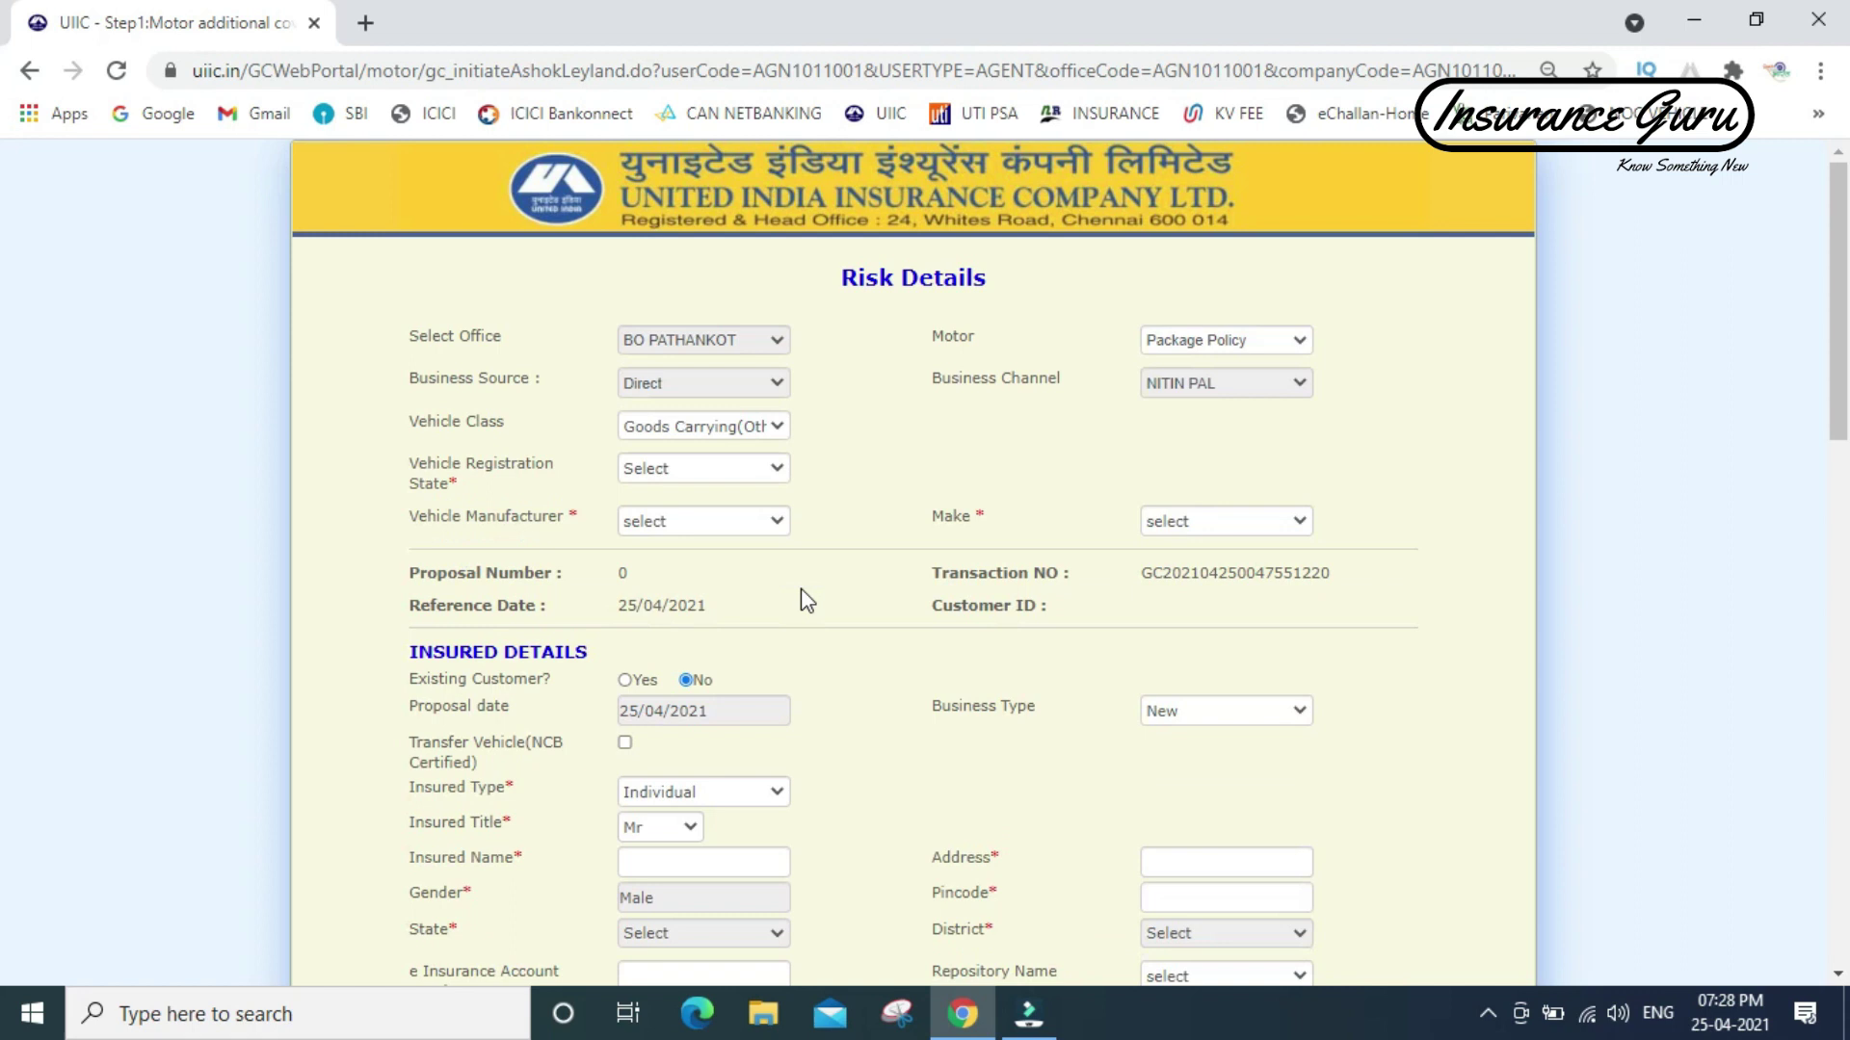
left_click(689, 472)
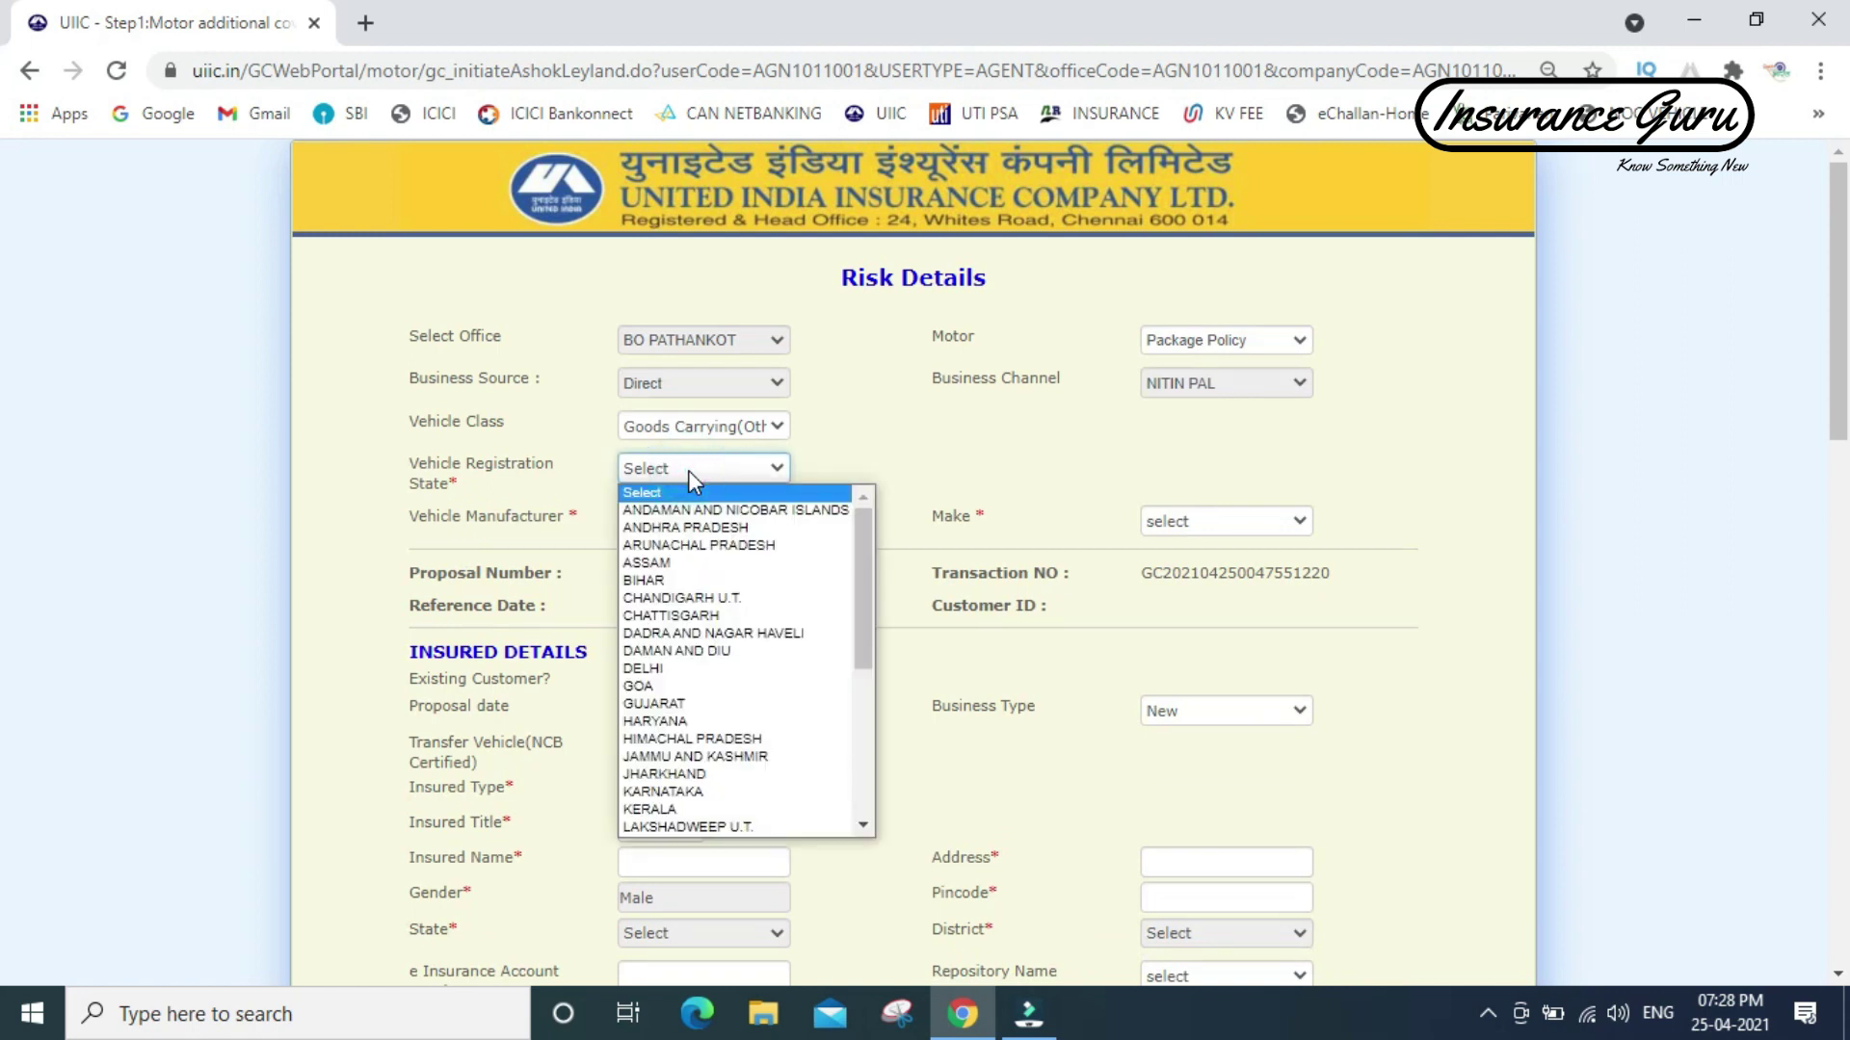
type("hi")
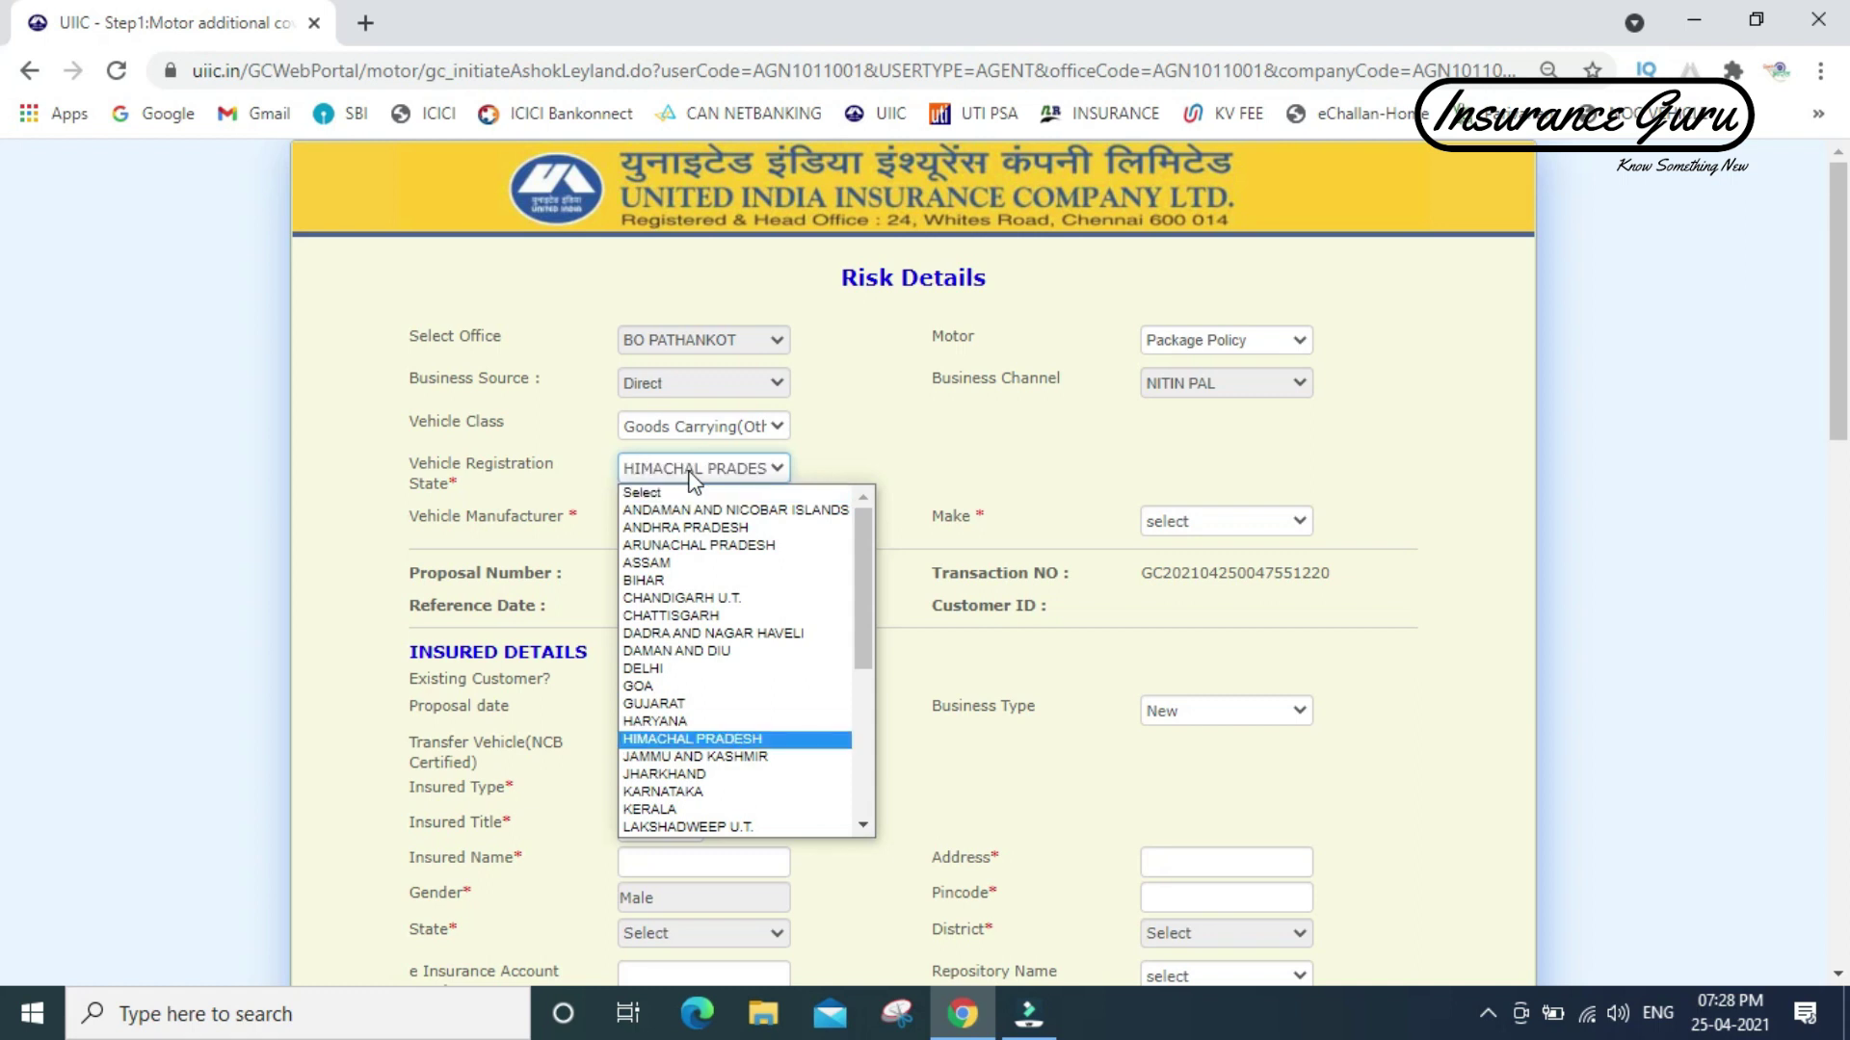
key("Return")
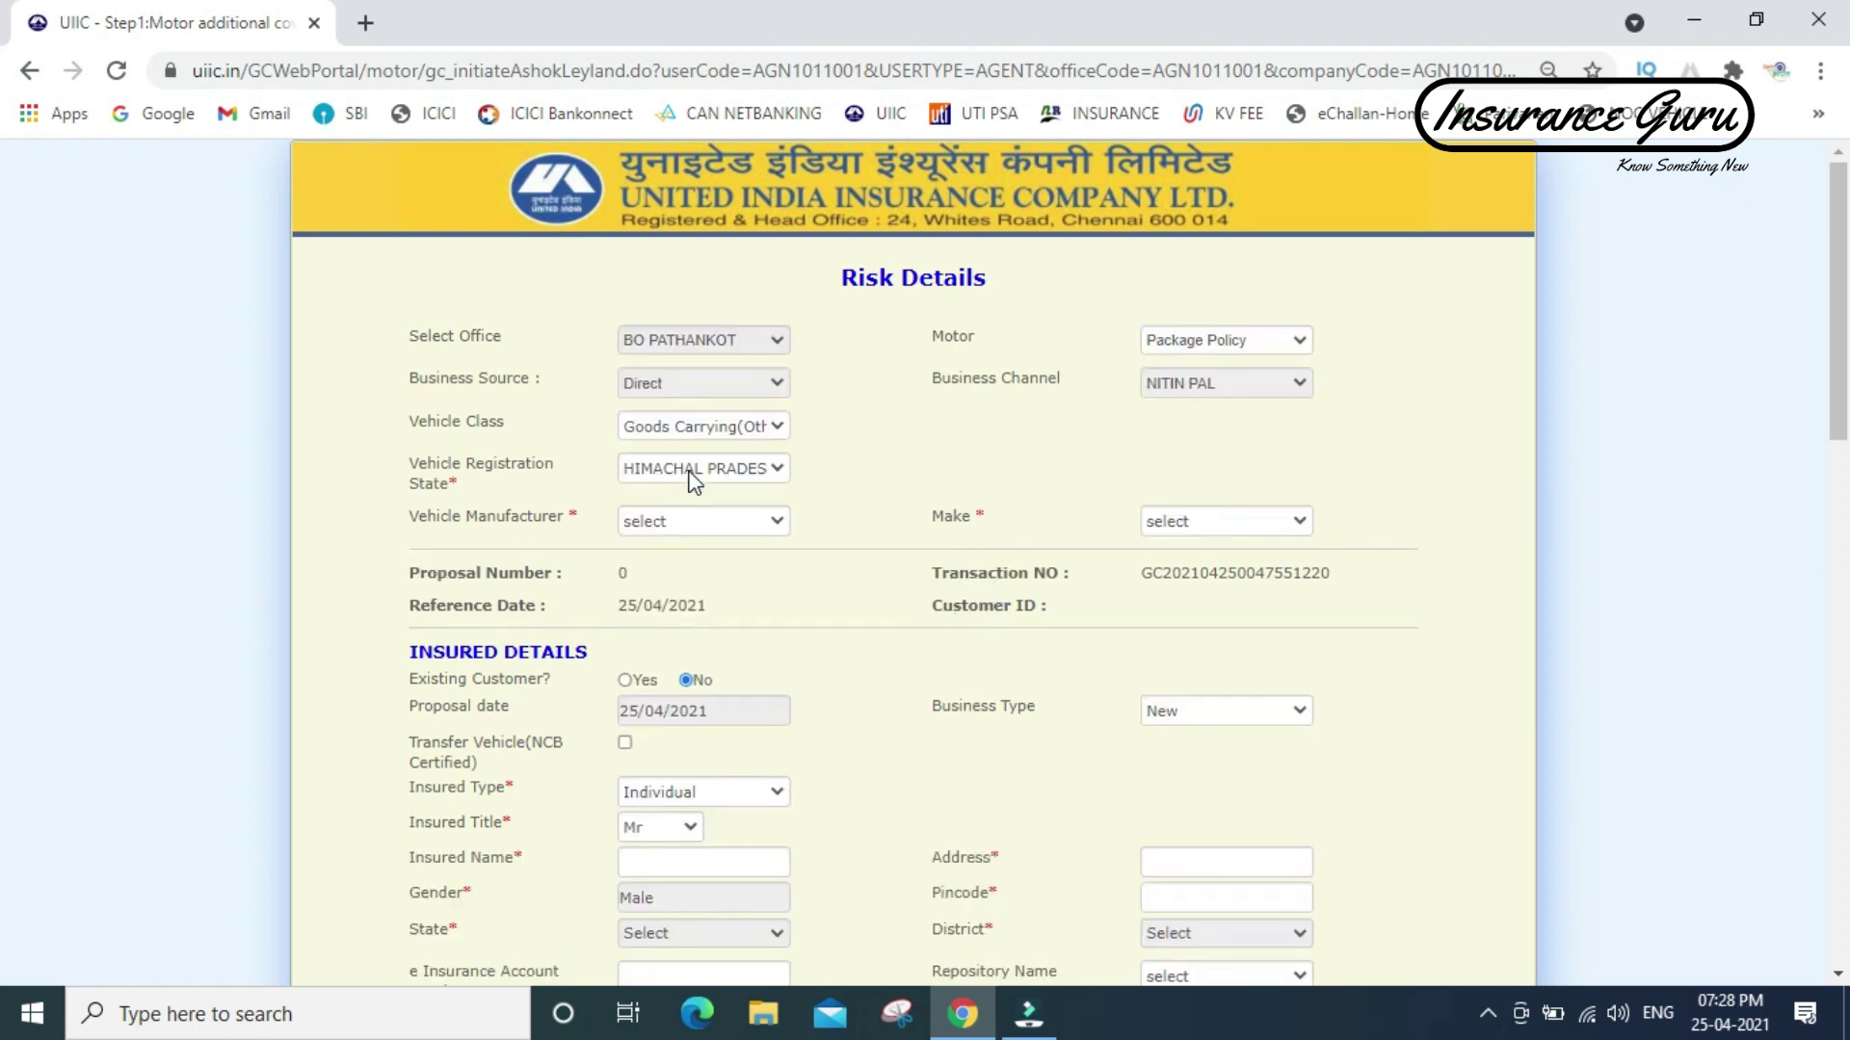
- Choose Tata Motors as manufacturer and 1613@LPT 1613 as the vehicle make
left_click(690, 521)
type("ta")
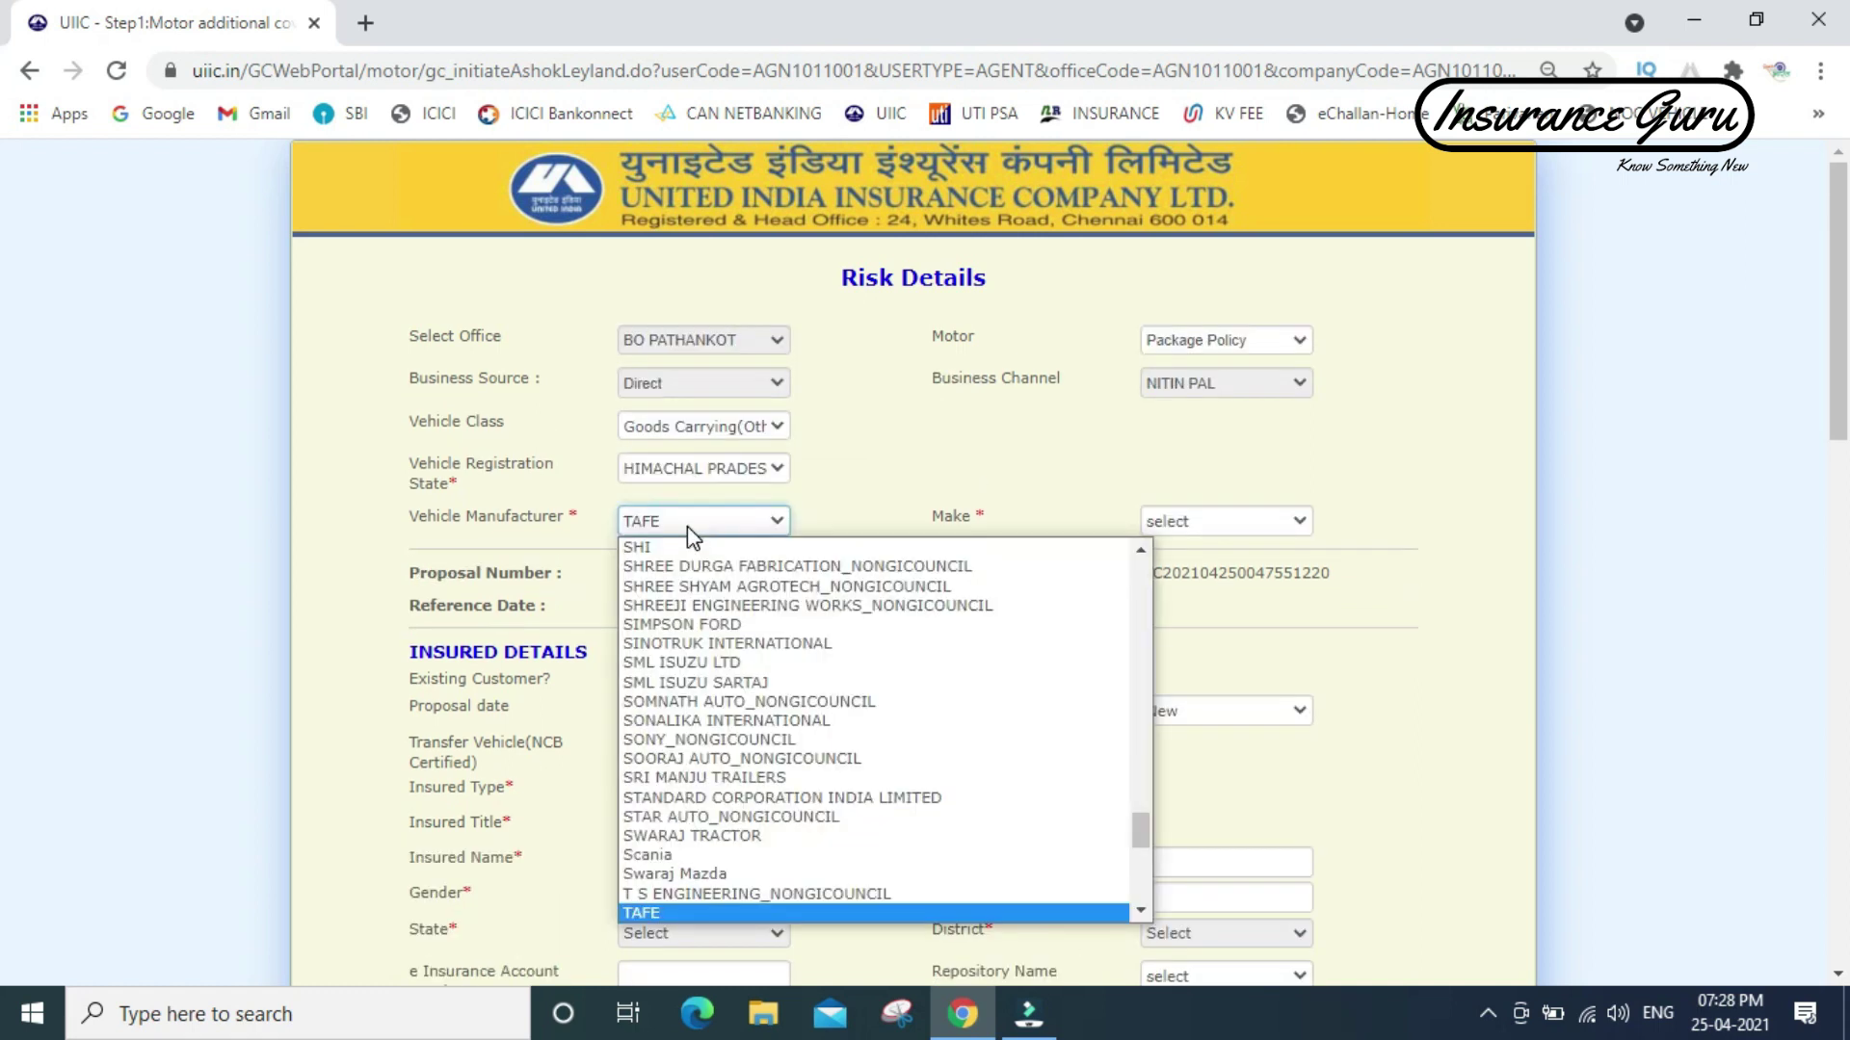
type("t")
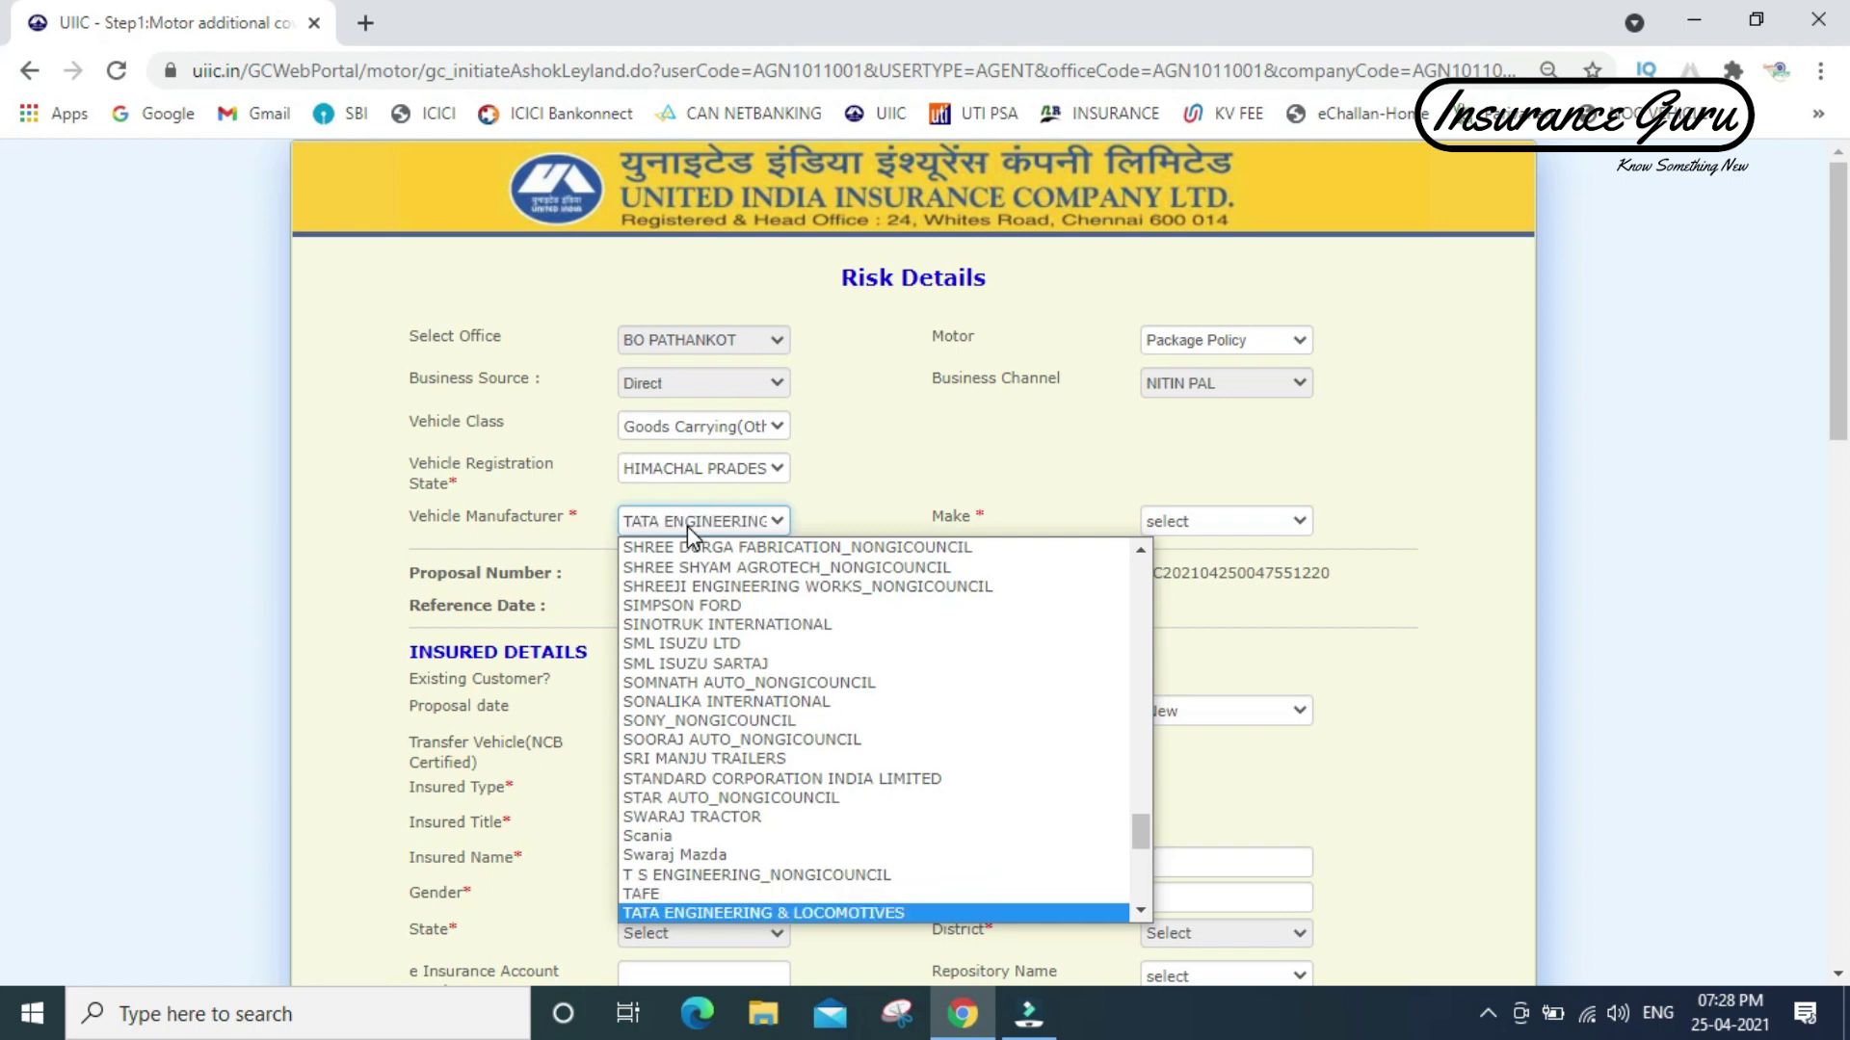
key("Down")
key("Down")
key("Down")
key("Down")
key("Down")
key("Down")
key("Down")
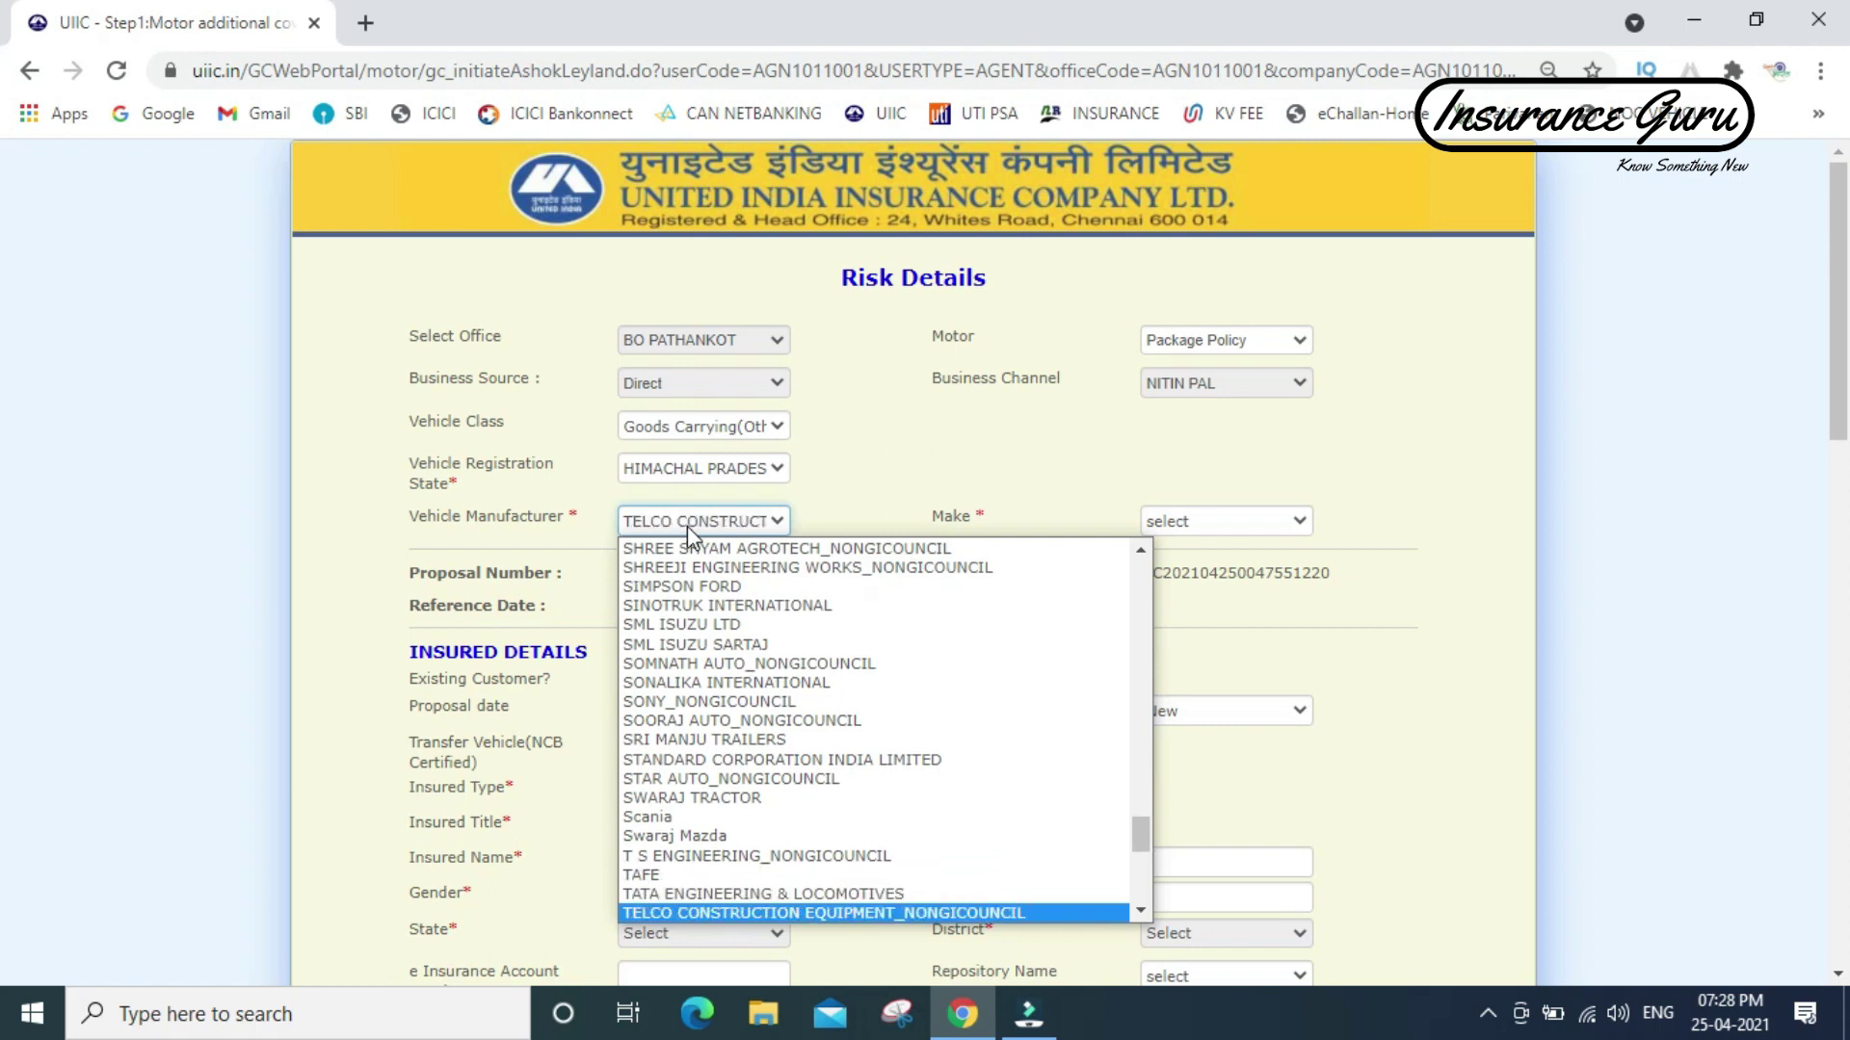
key("Down")
key("Down")
key("Down")
key("Down")
key("Down")
key("Down")
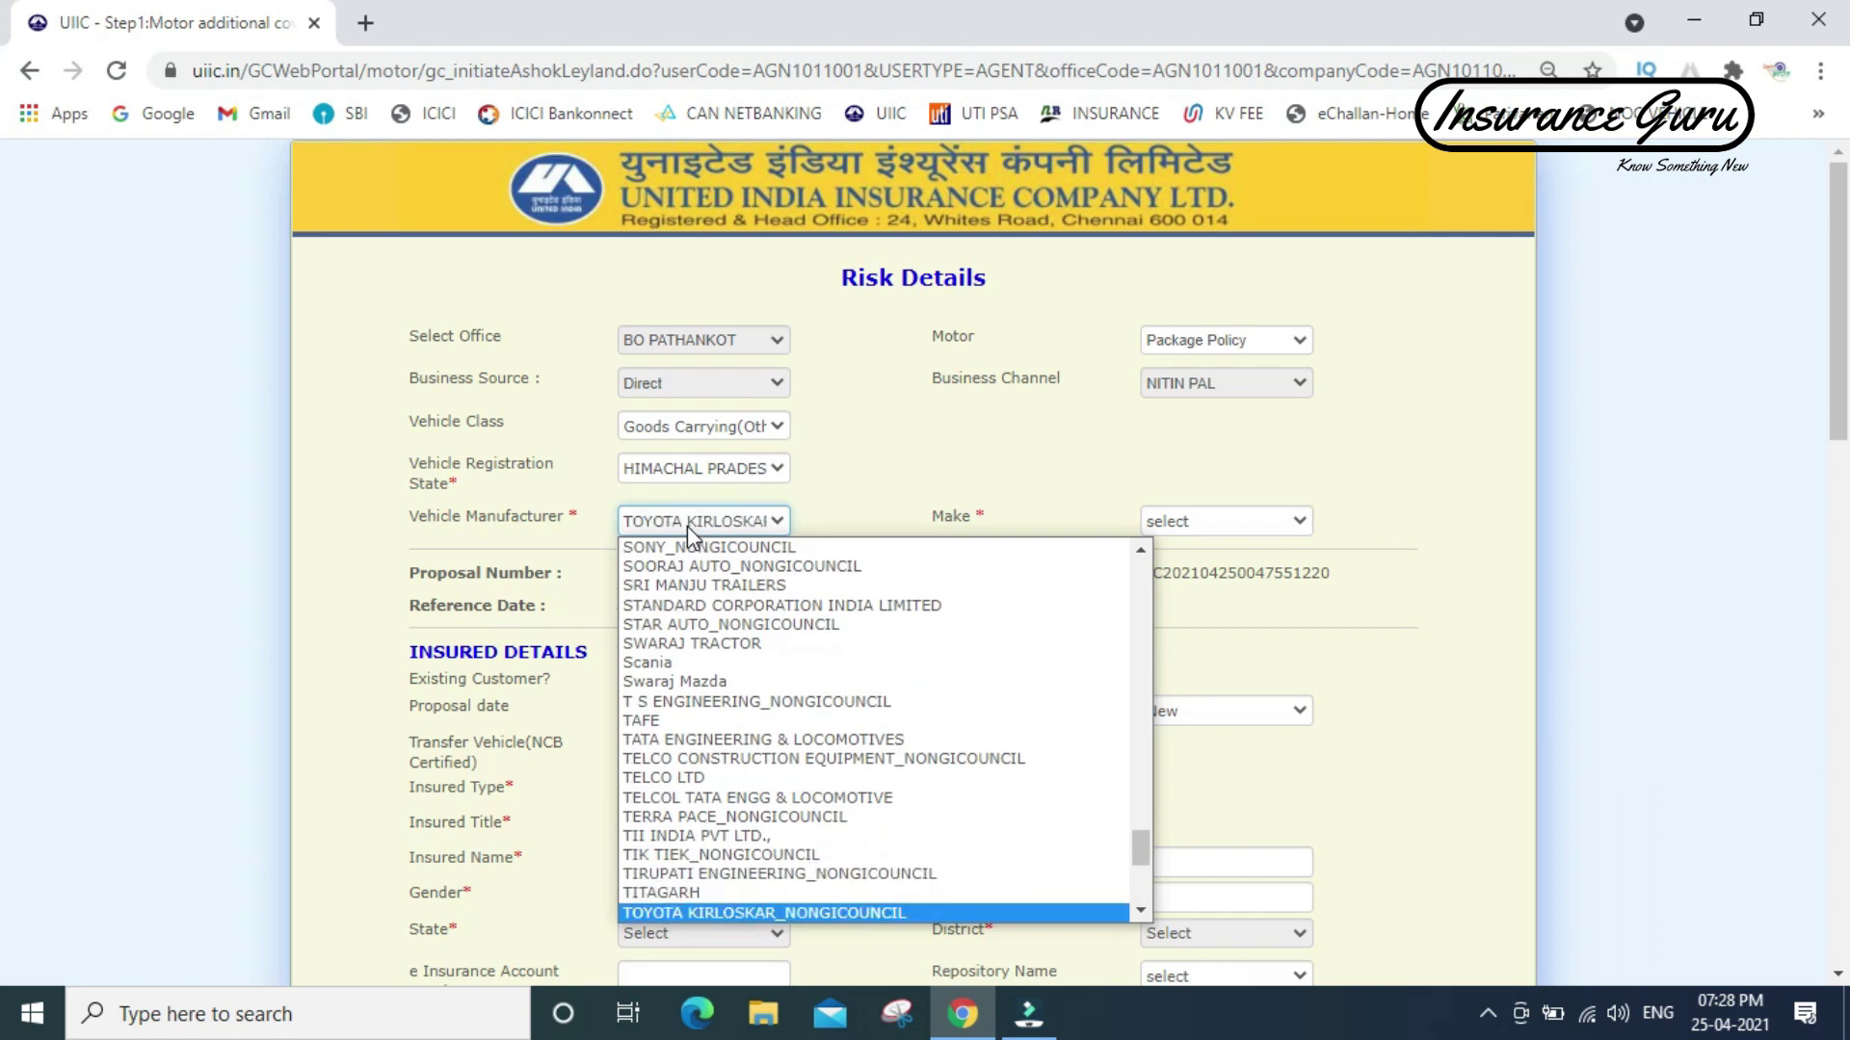
key("Up")
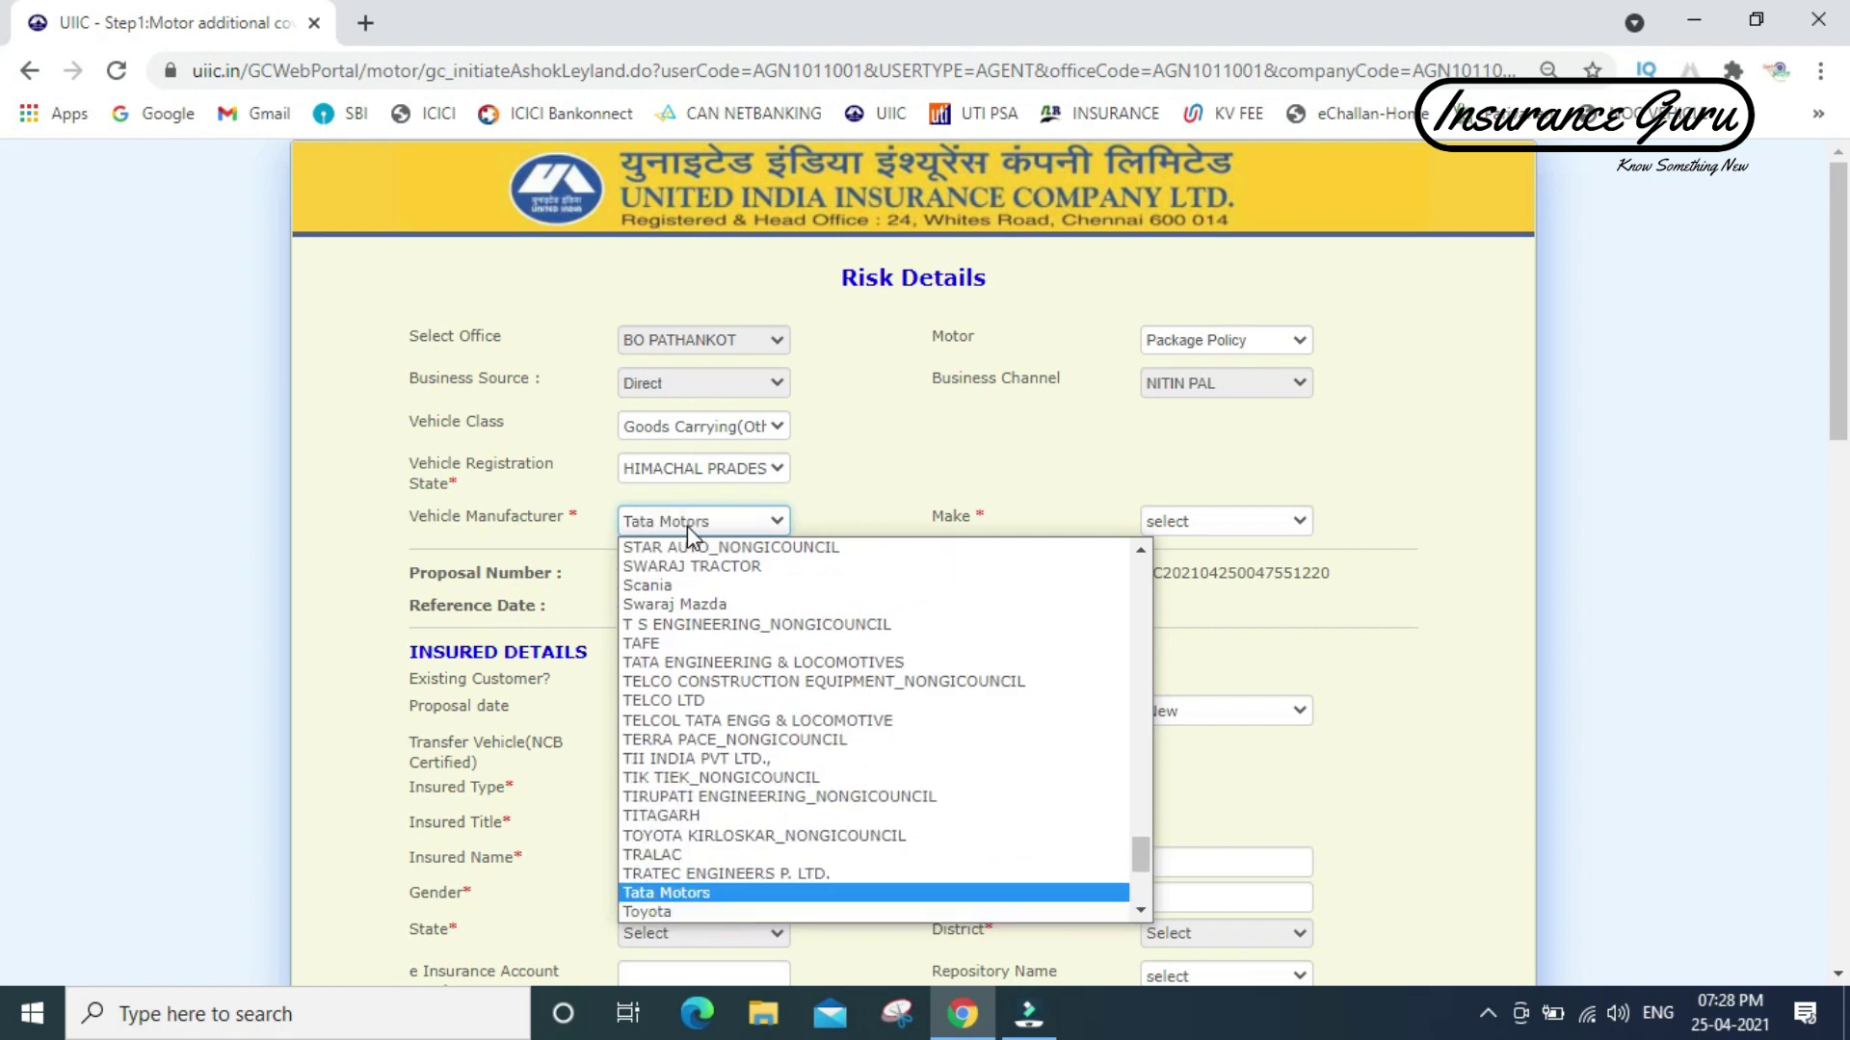
key("Return")
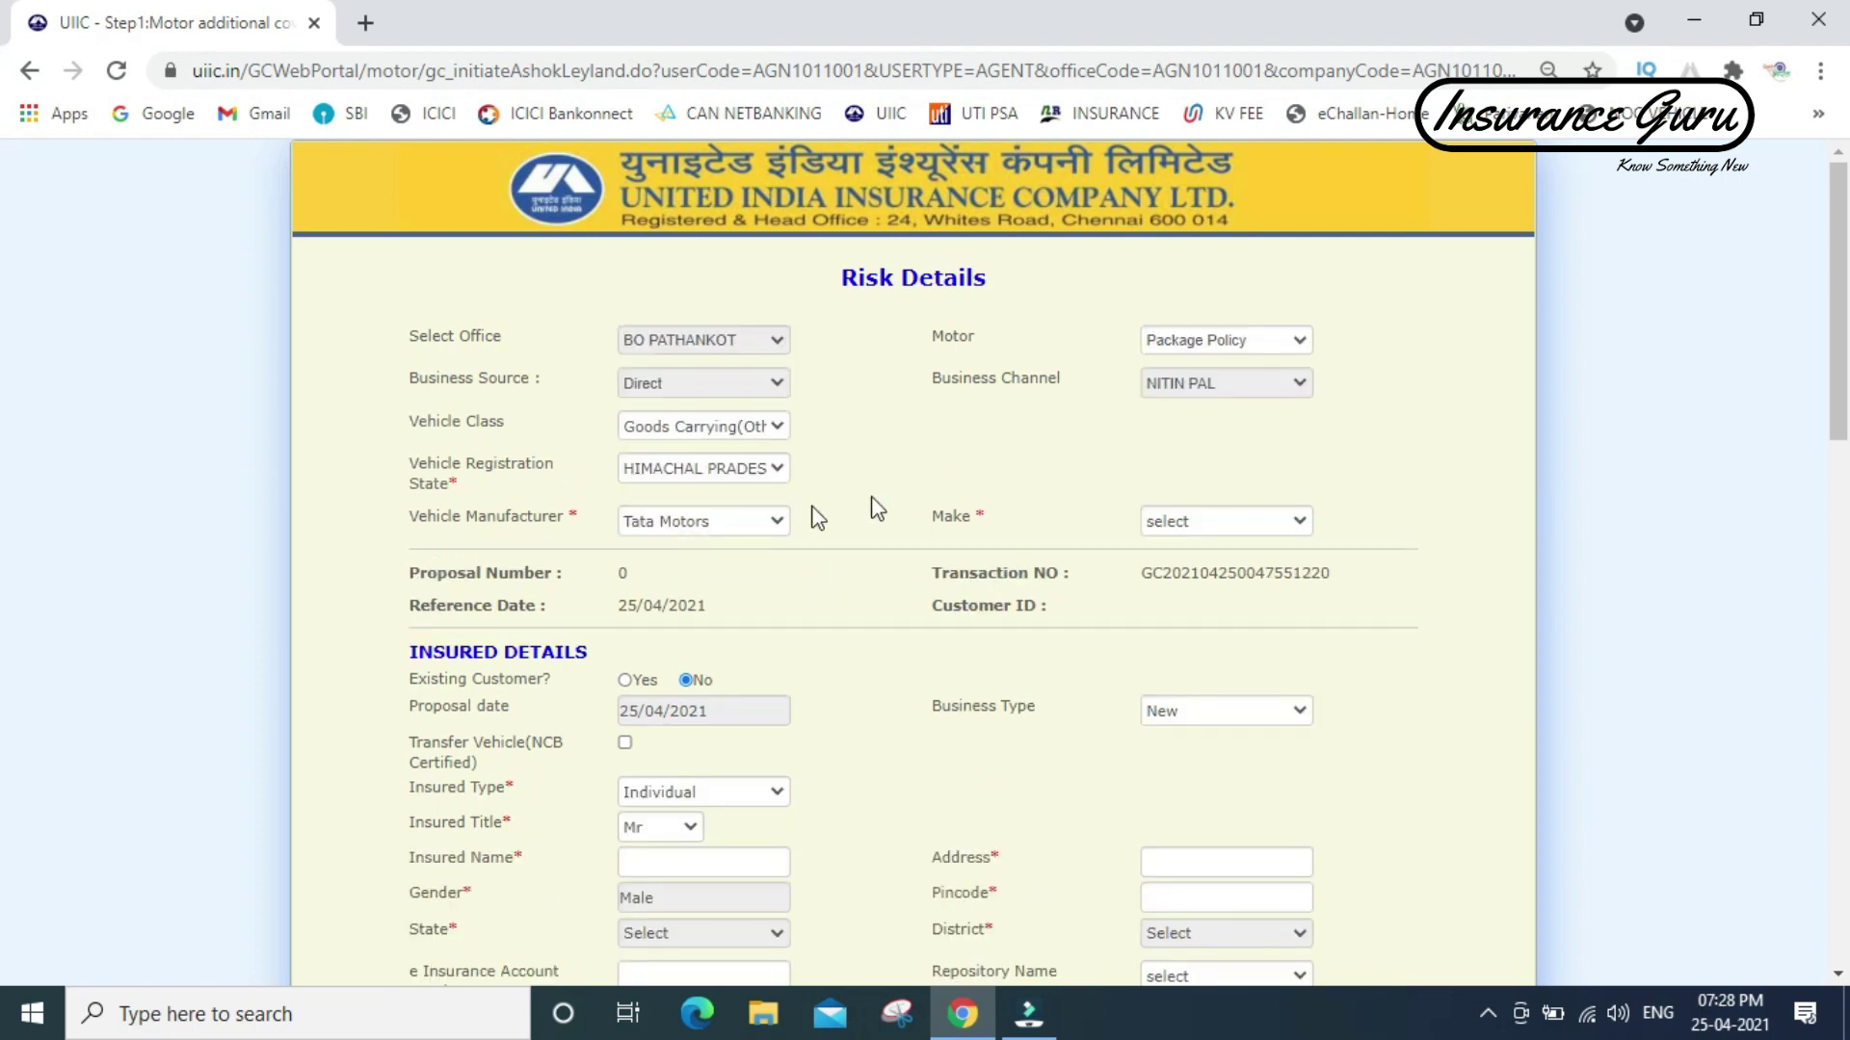
left_click(1211, 521)
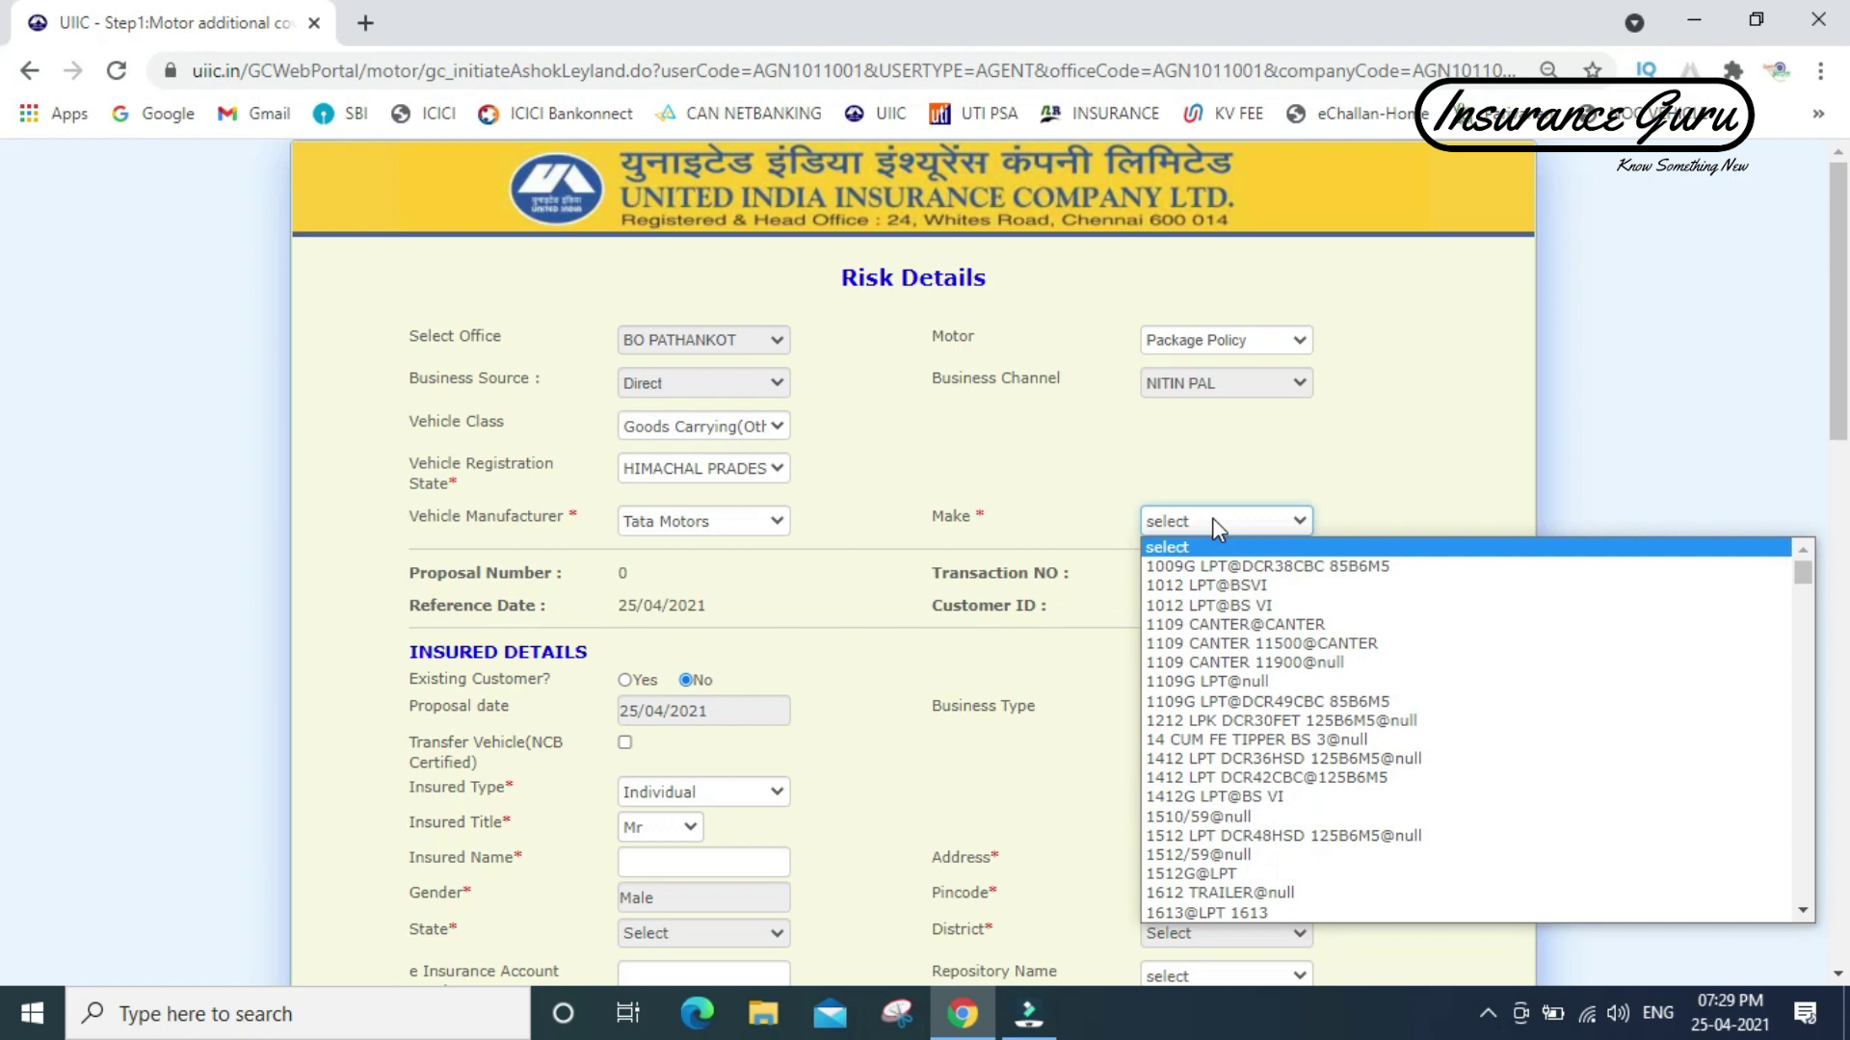
left_click(1178, 913)
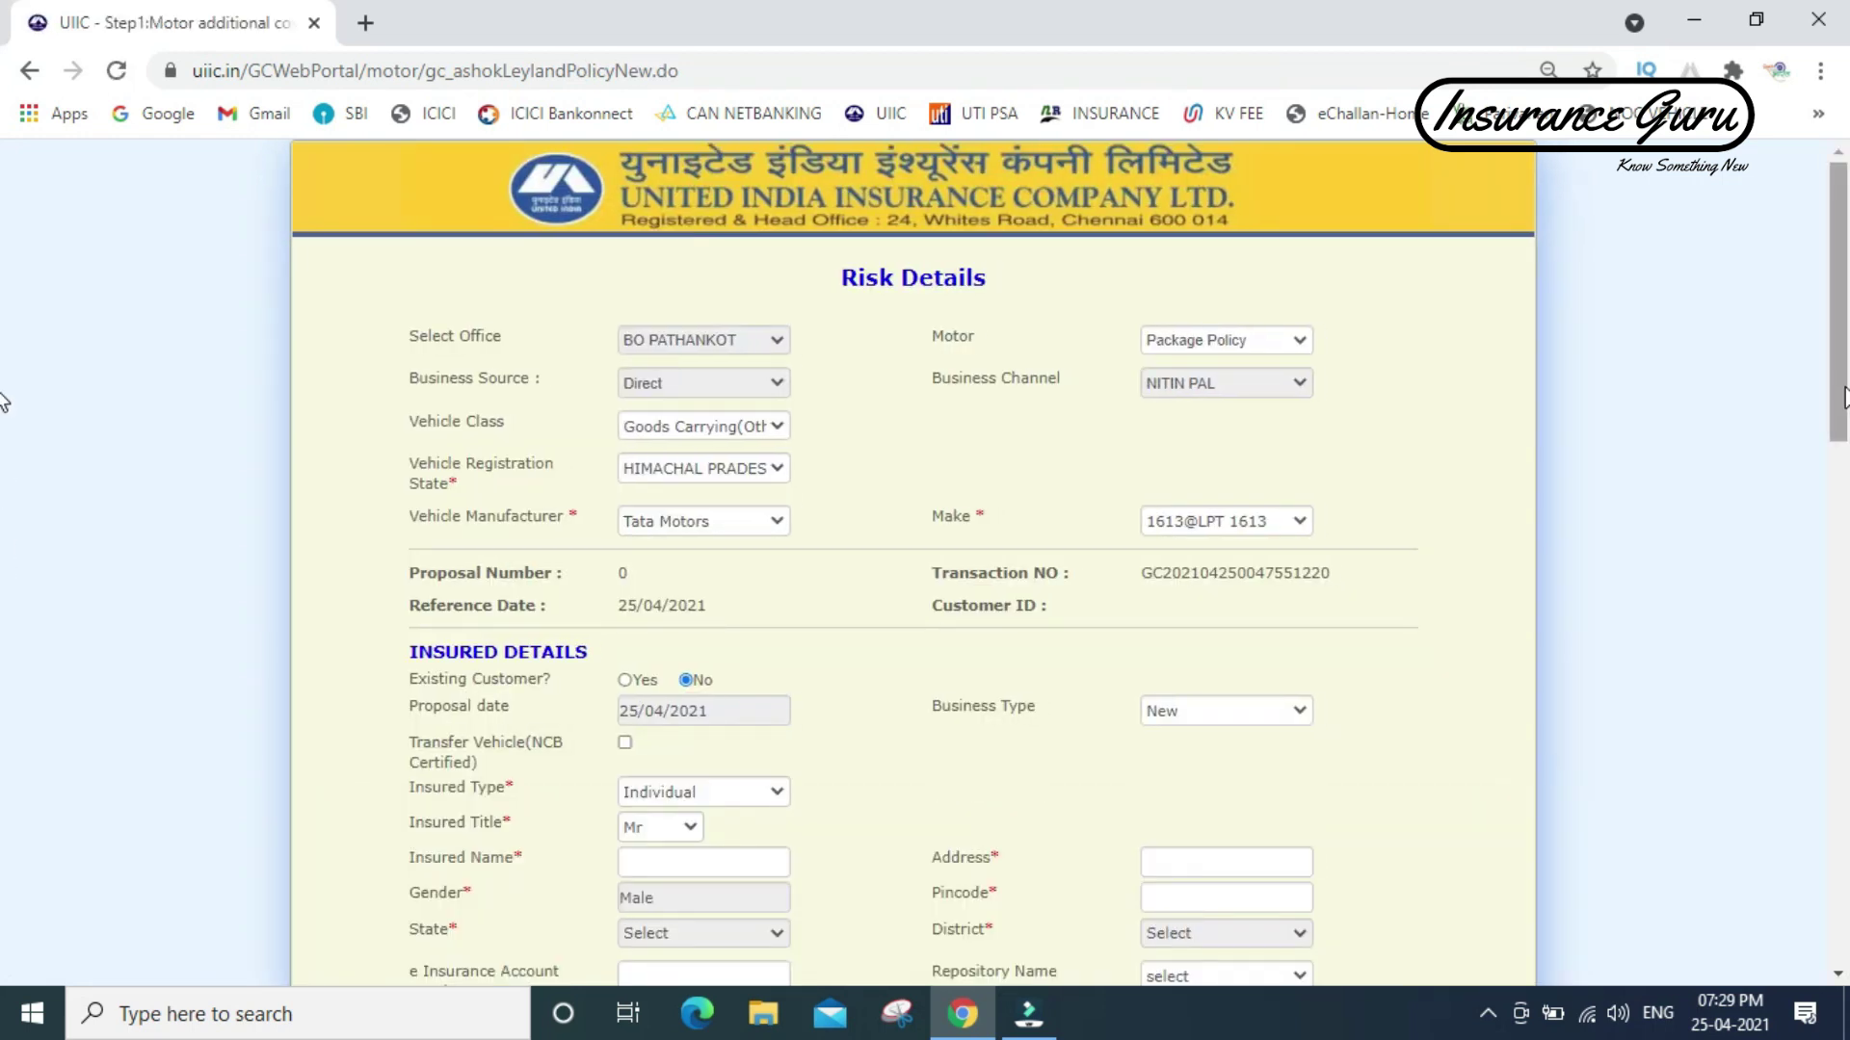
- Set Business Type to Renewal with NATIONAL INSURANCE CO.LTD. as the previous company
scroll(5, 472, "down", 2)
scroll(5, 472, "down", 1)
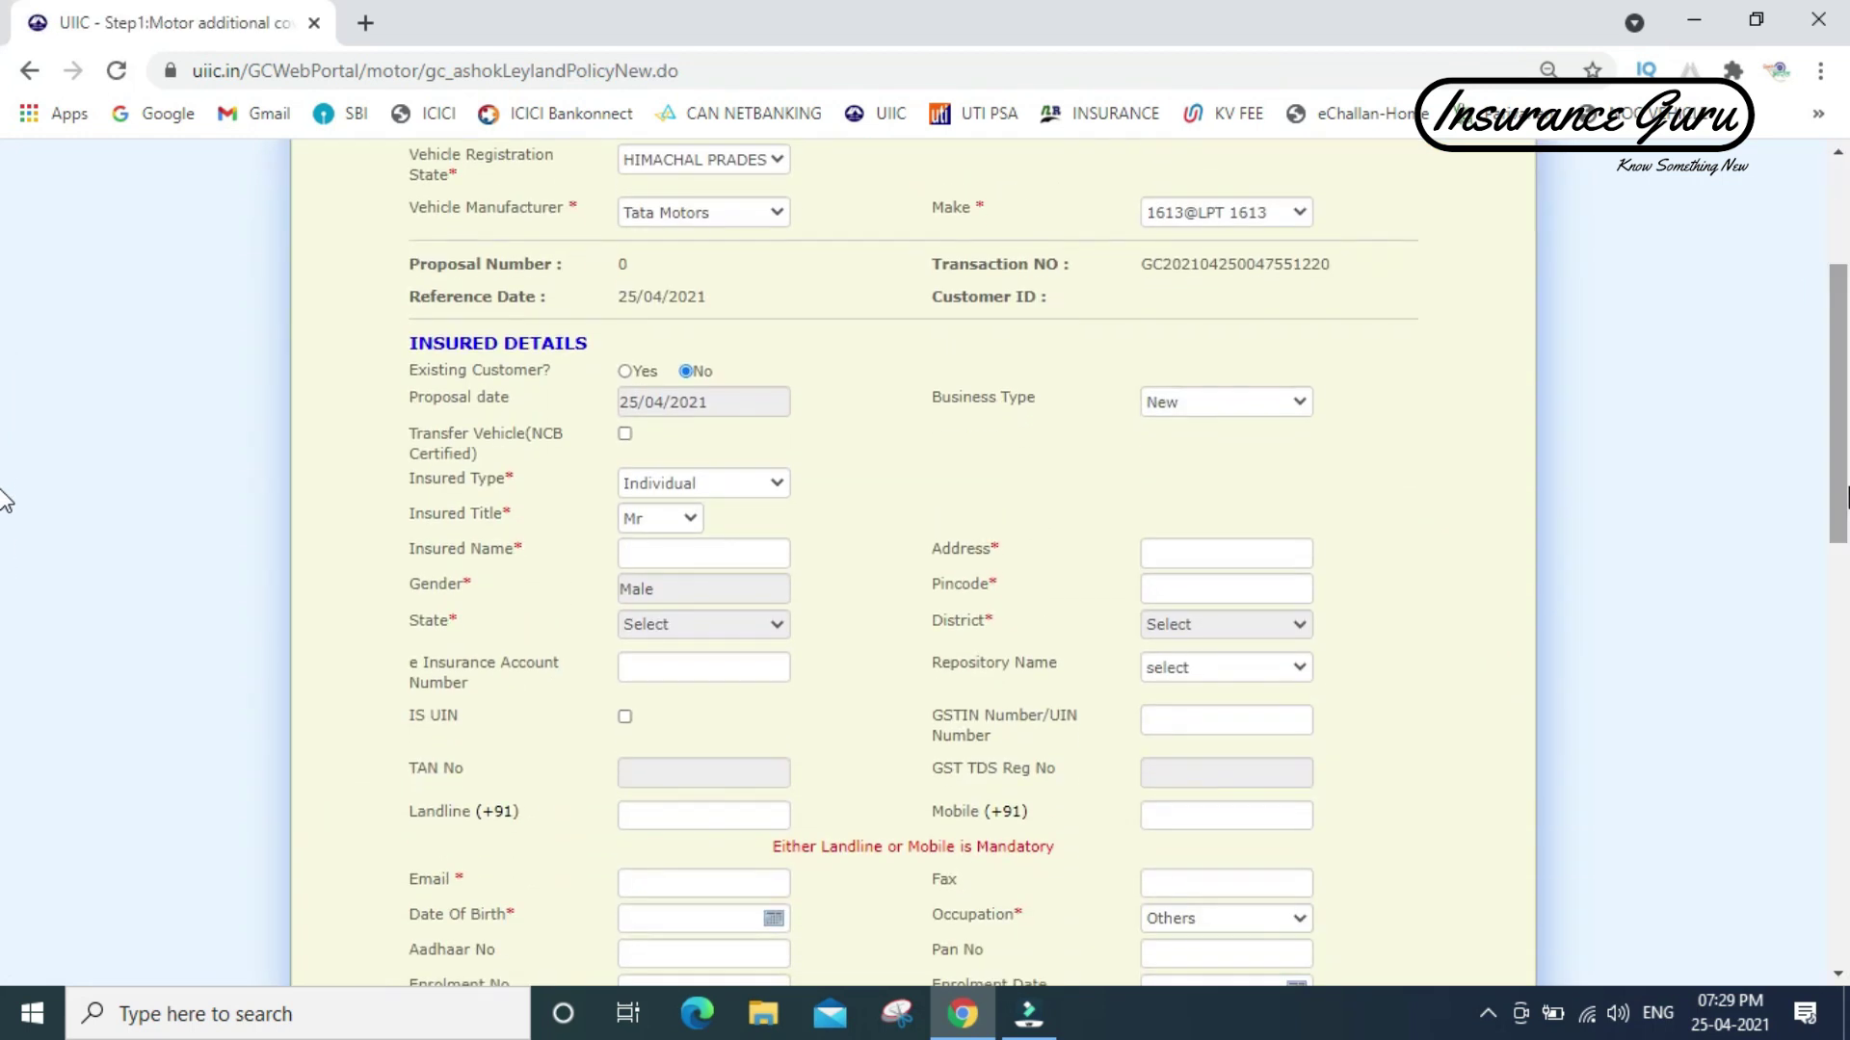
left_click(1222, 409)
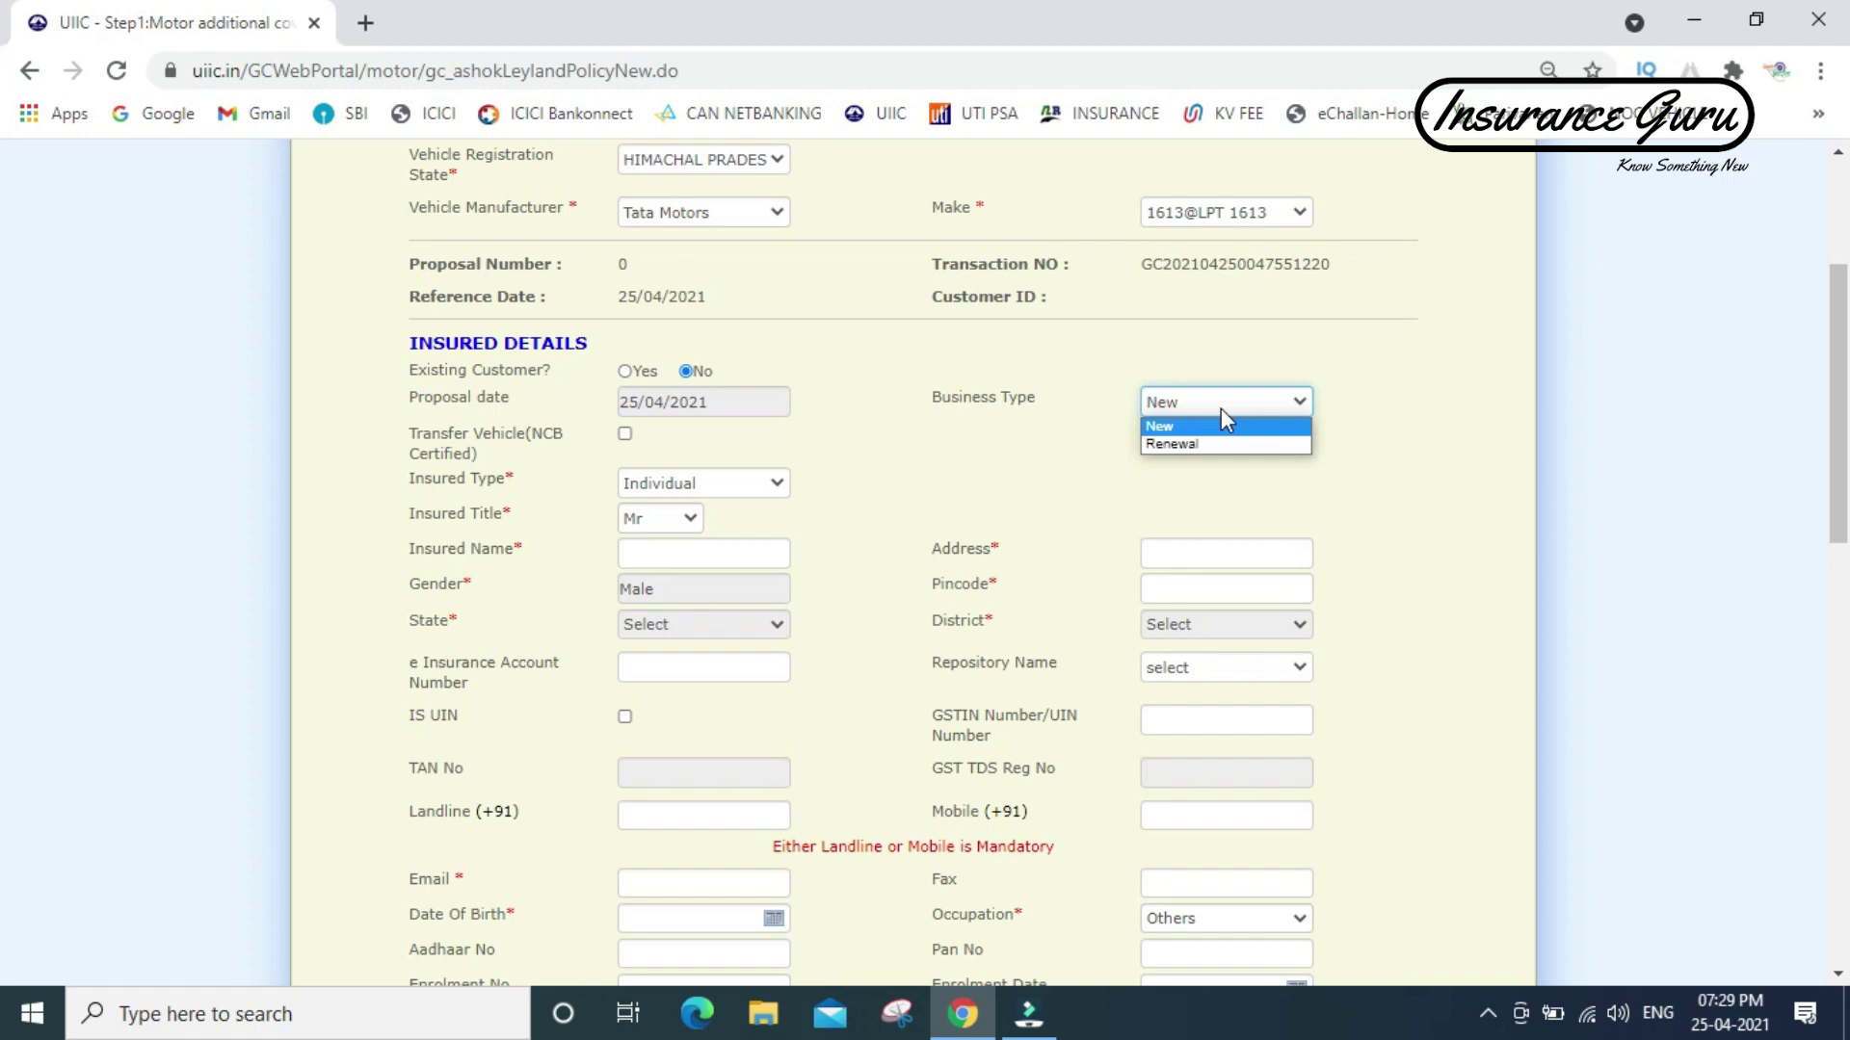
left_click(1195, 444)
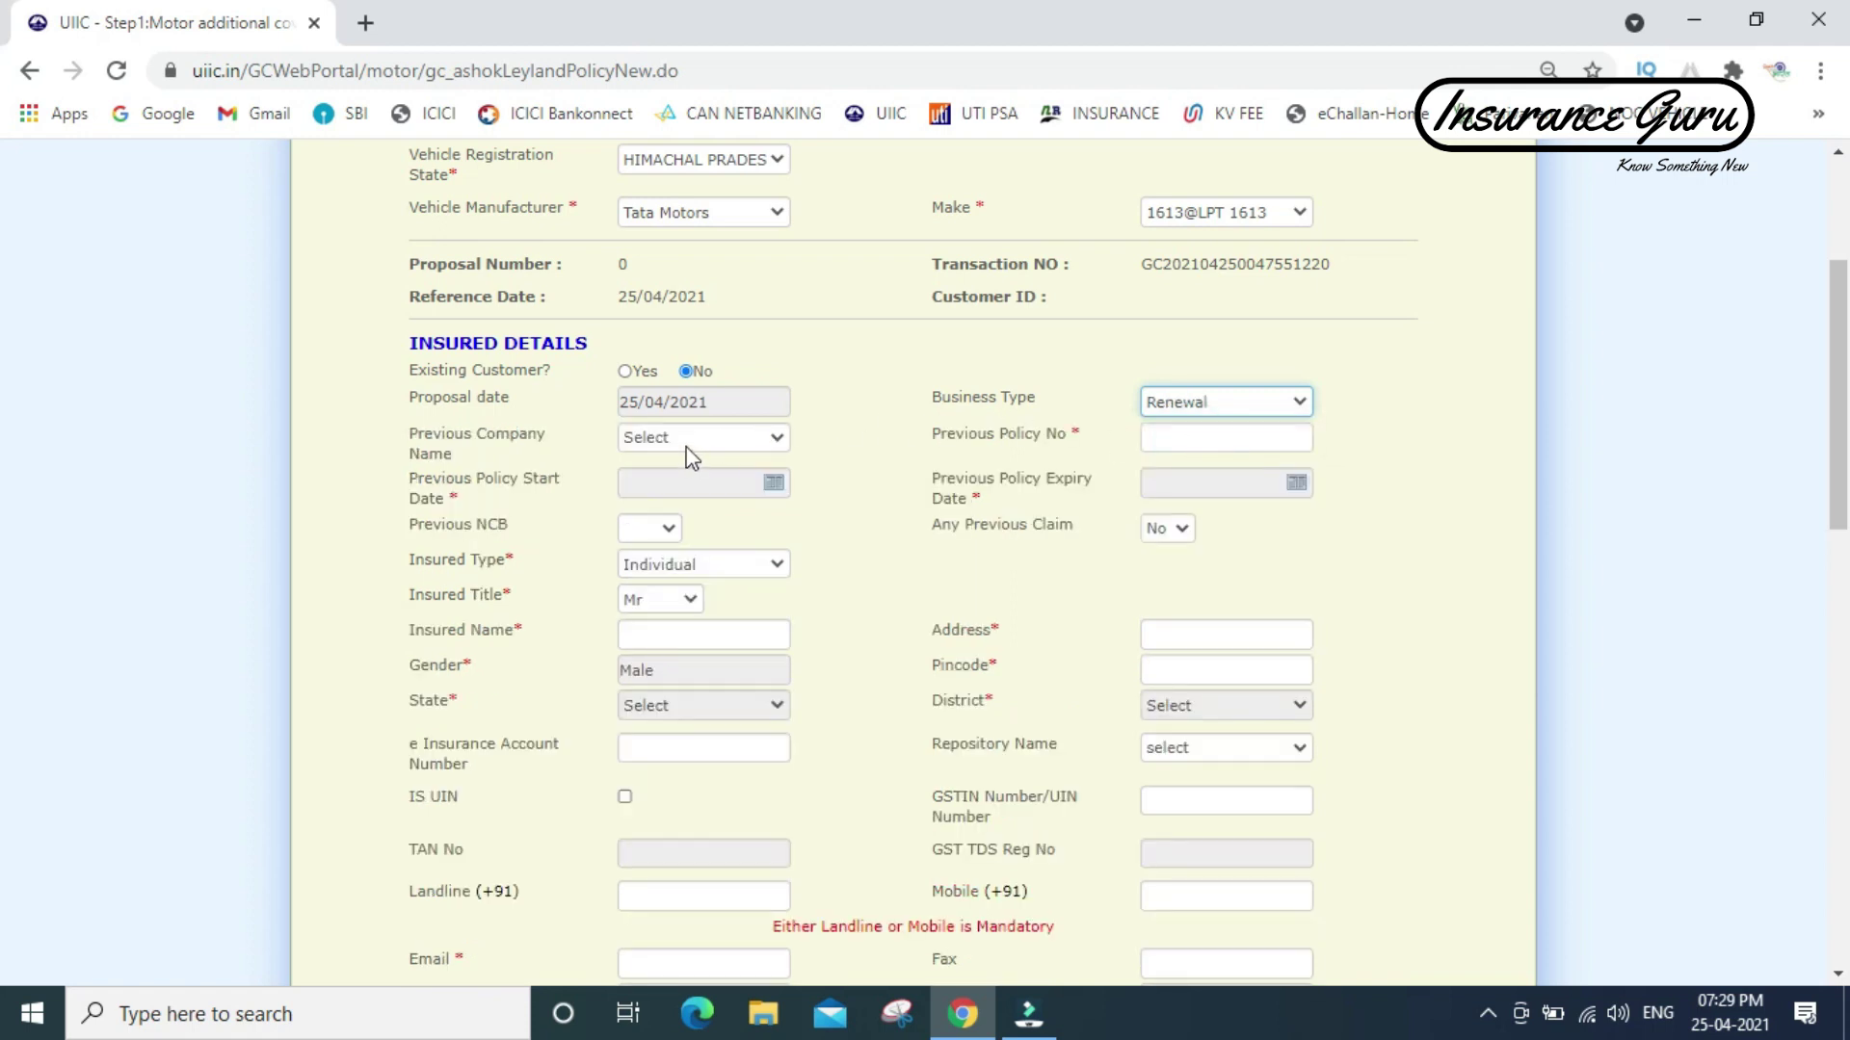
left_click(686, 442)
key("n")
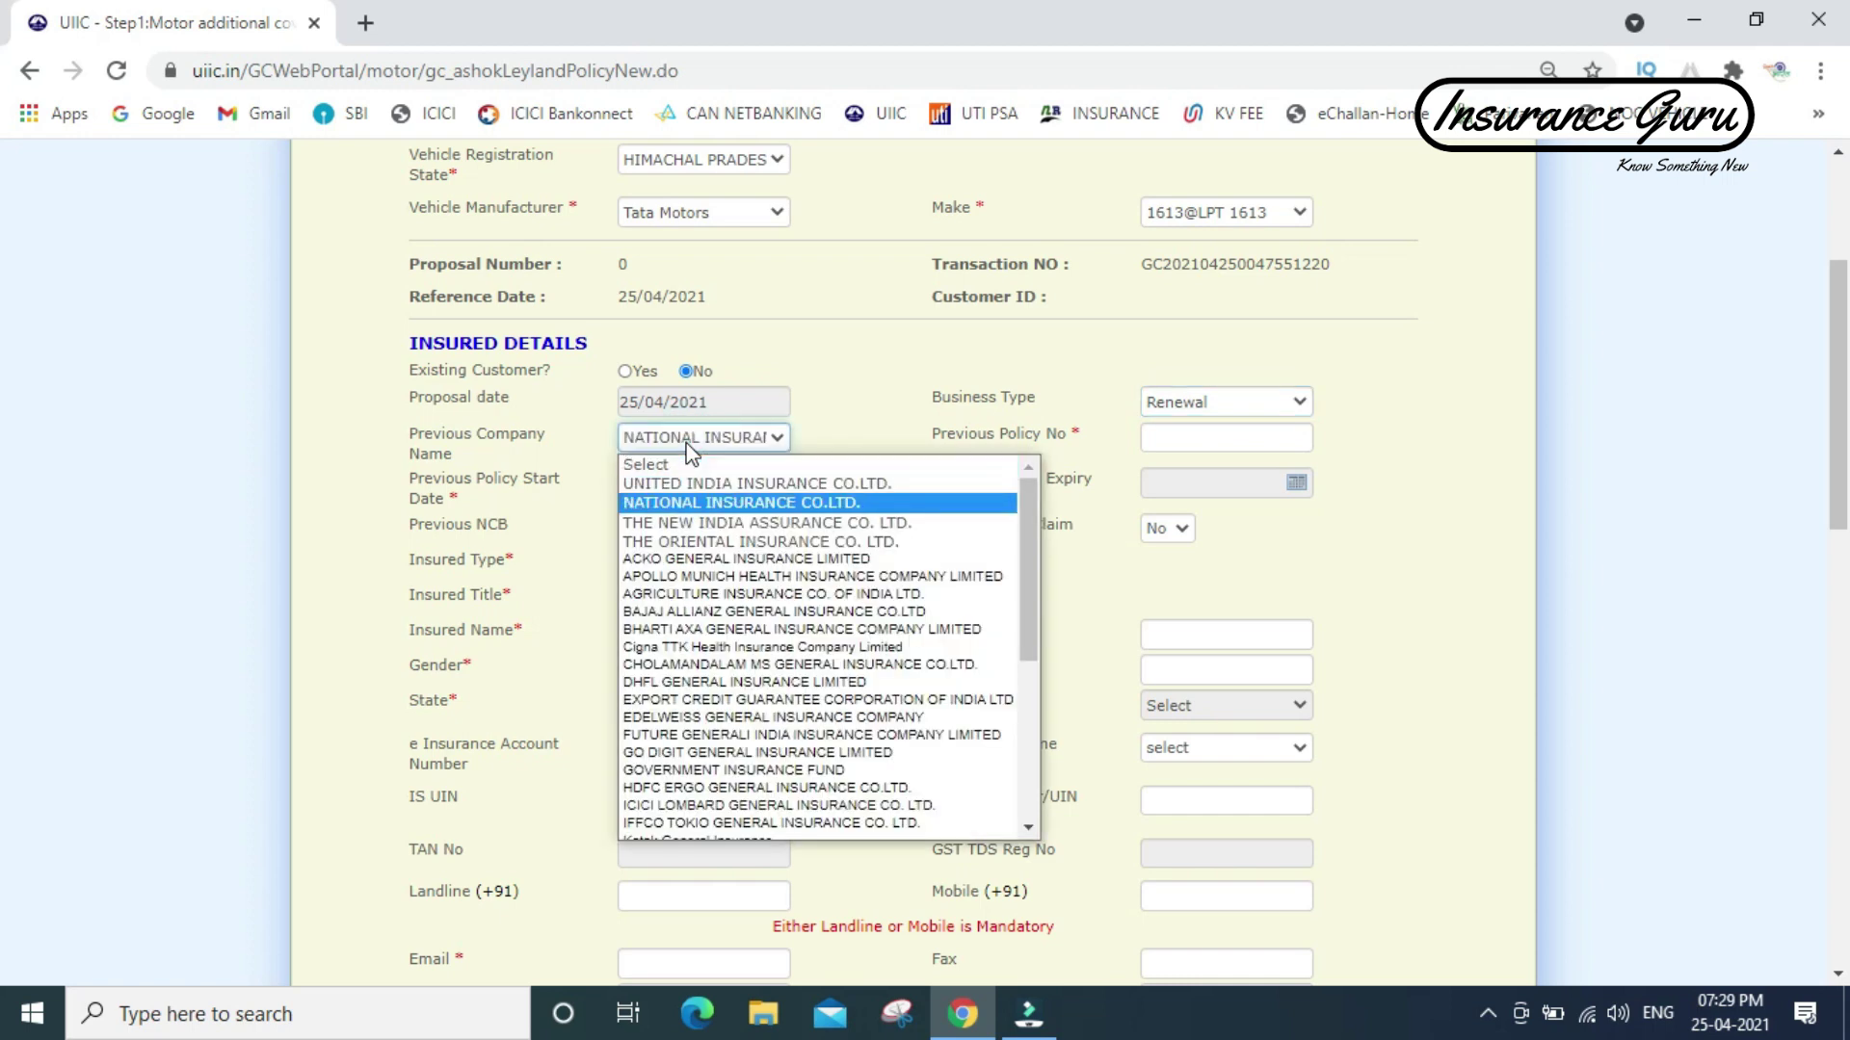
key("Return")
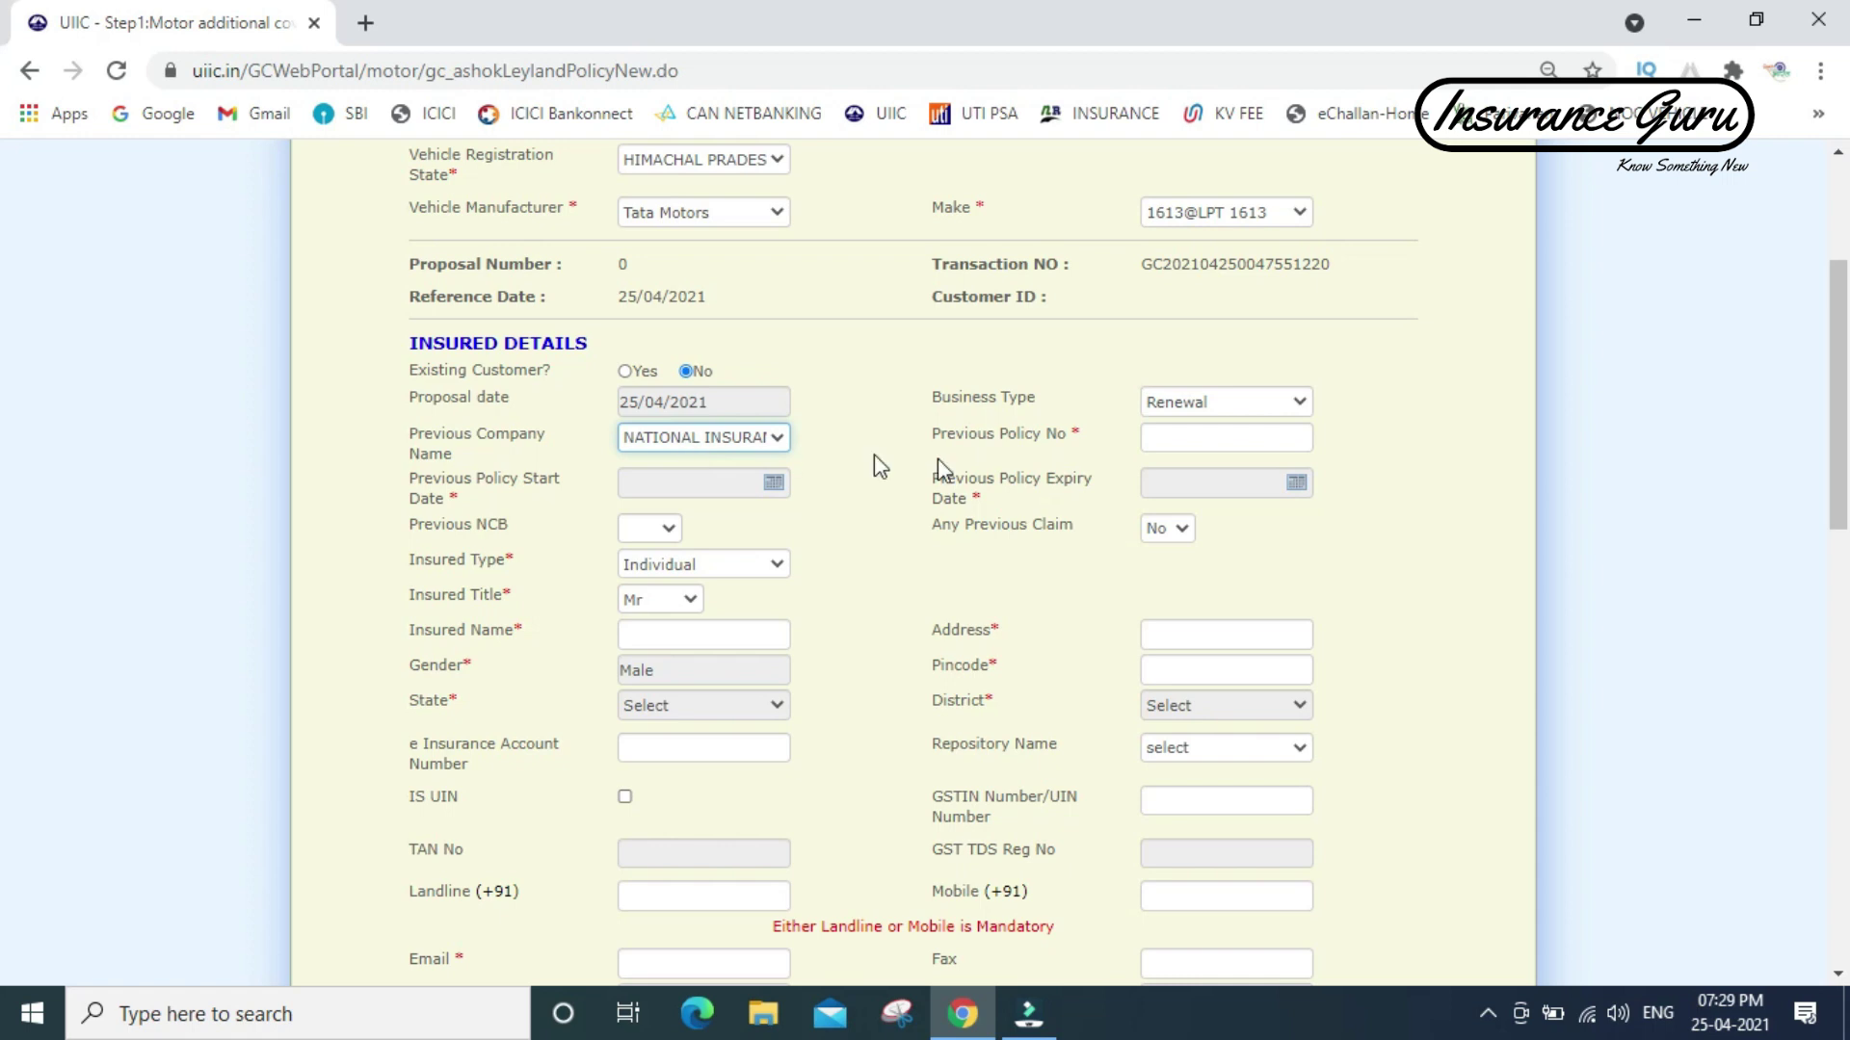
- Enter the previous policy number and open the start date calendar's year list
left_click(1191, 442)
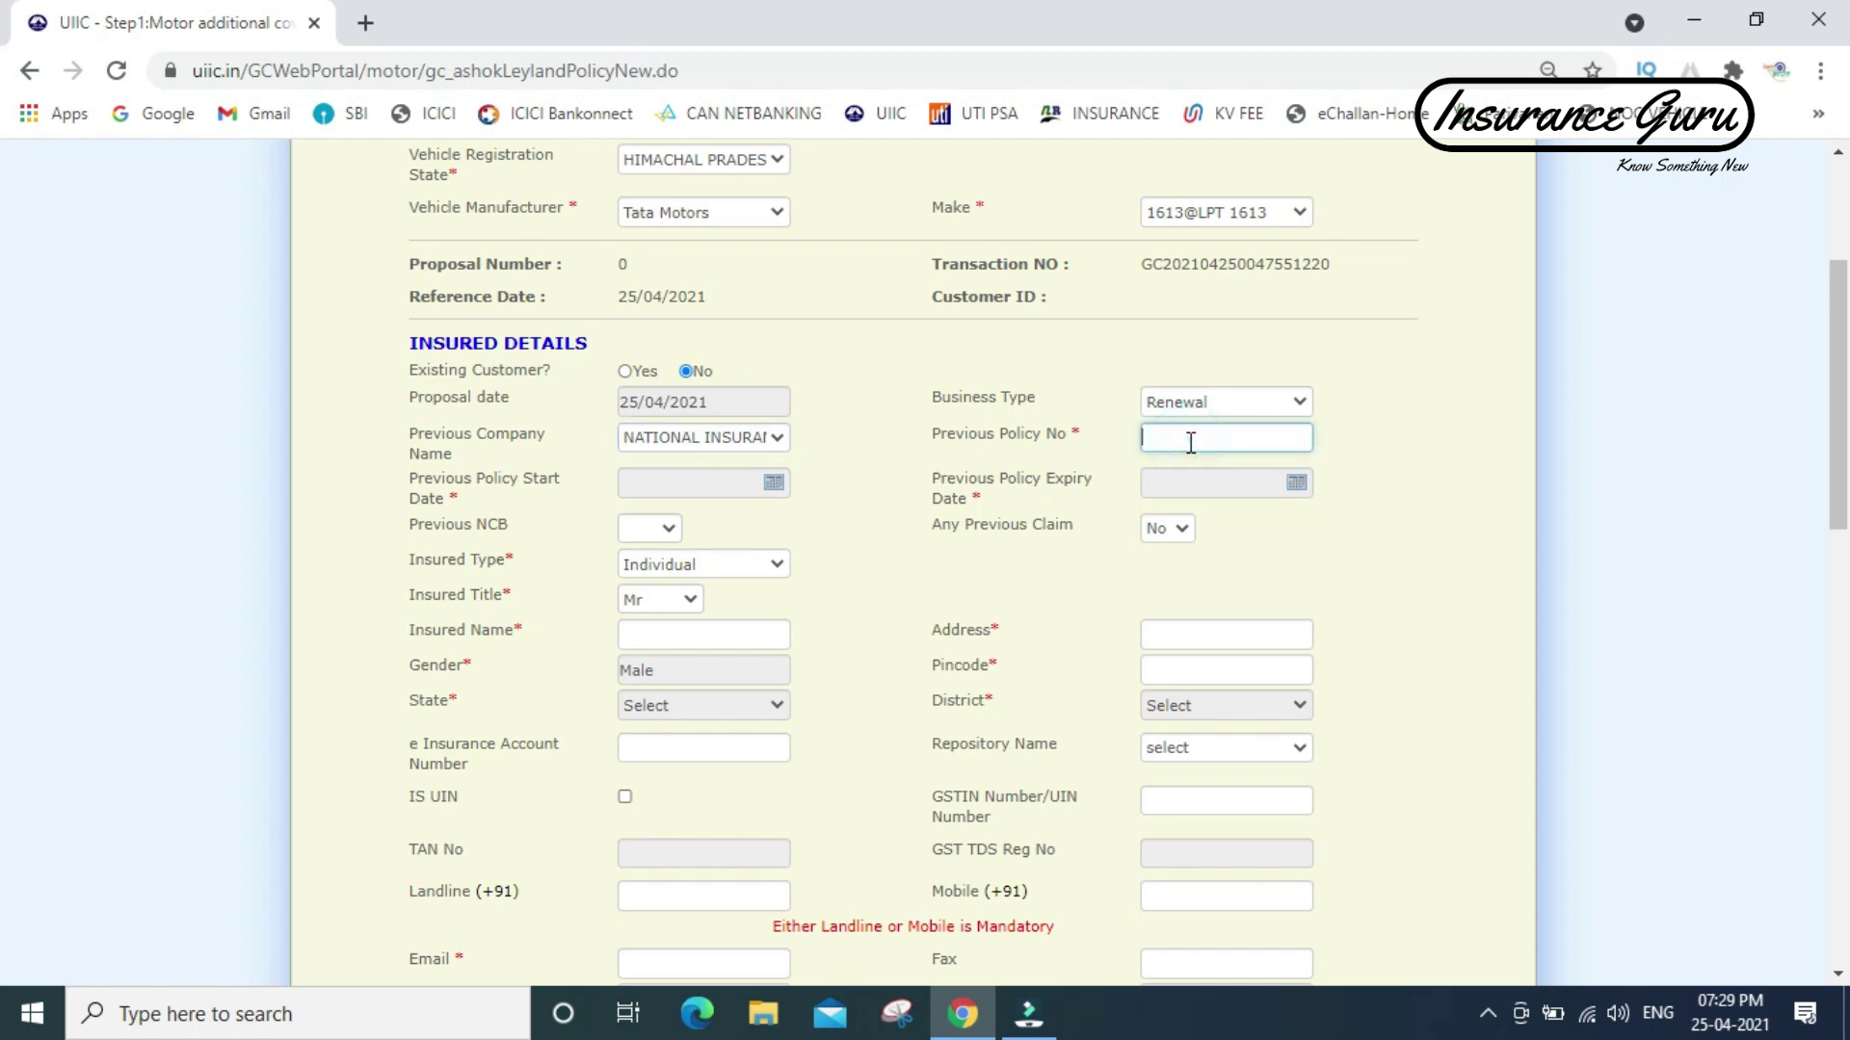
left_click(773, 482)
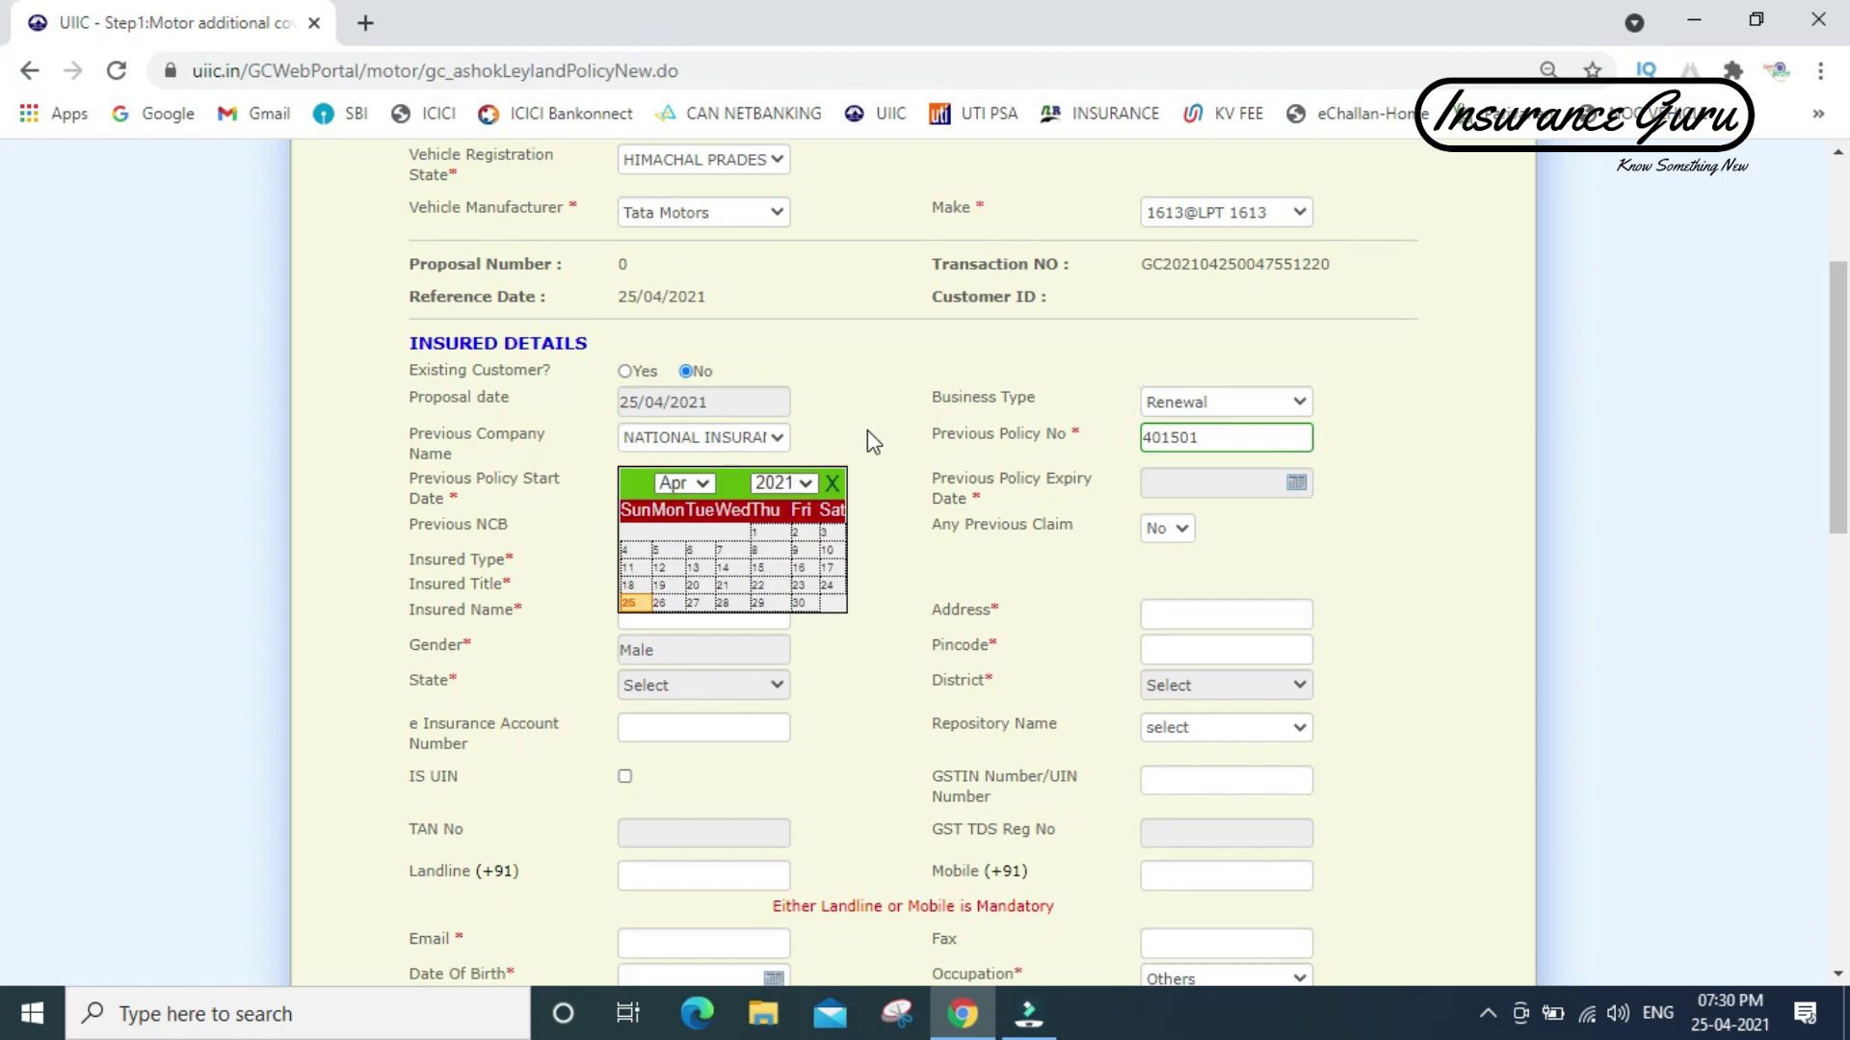
left_click(790, 484)
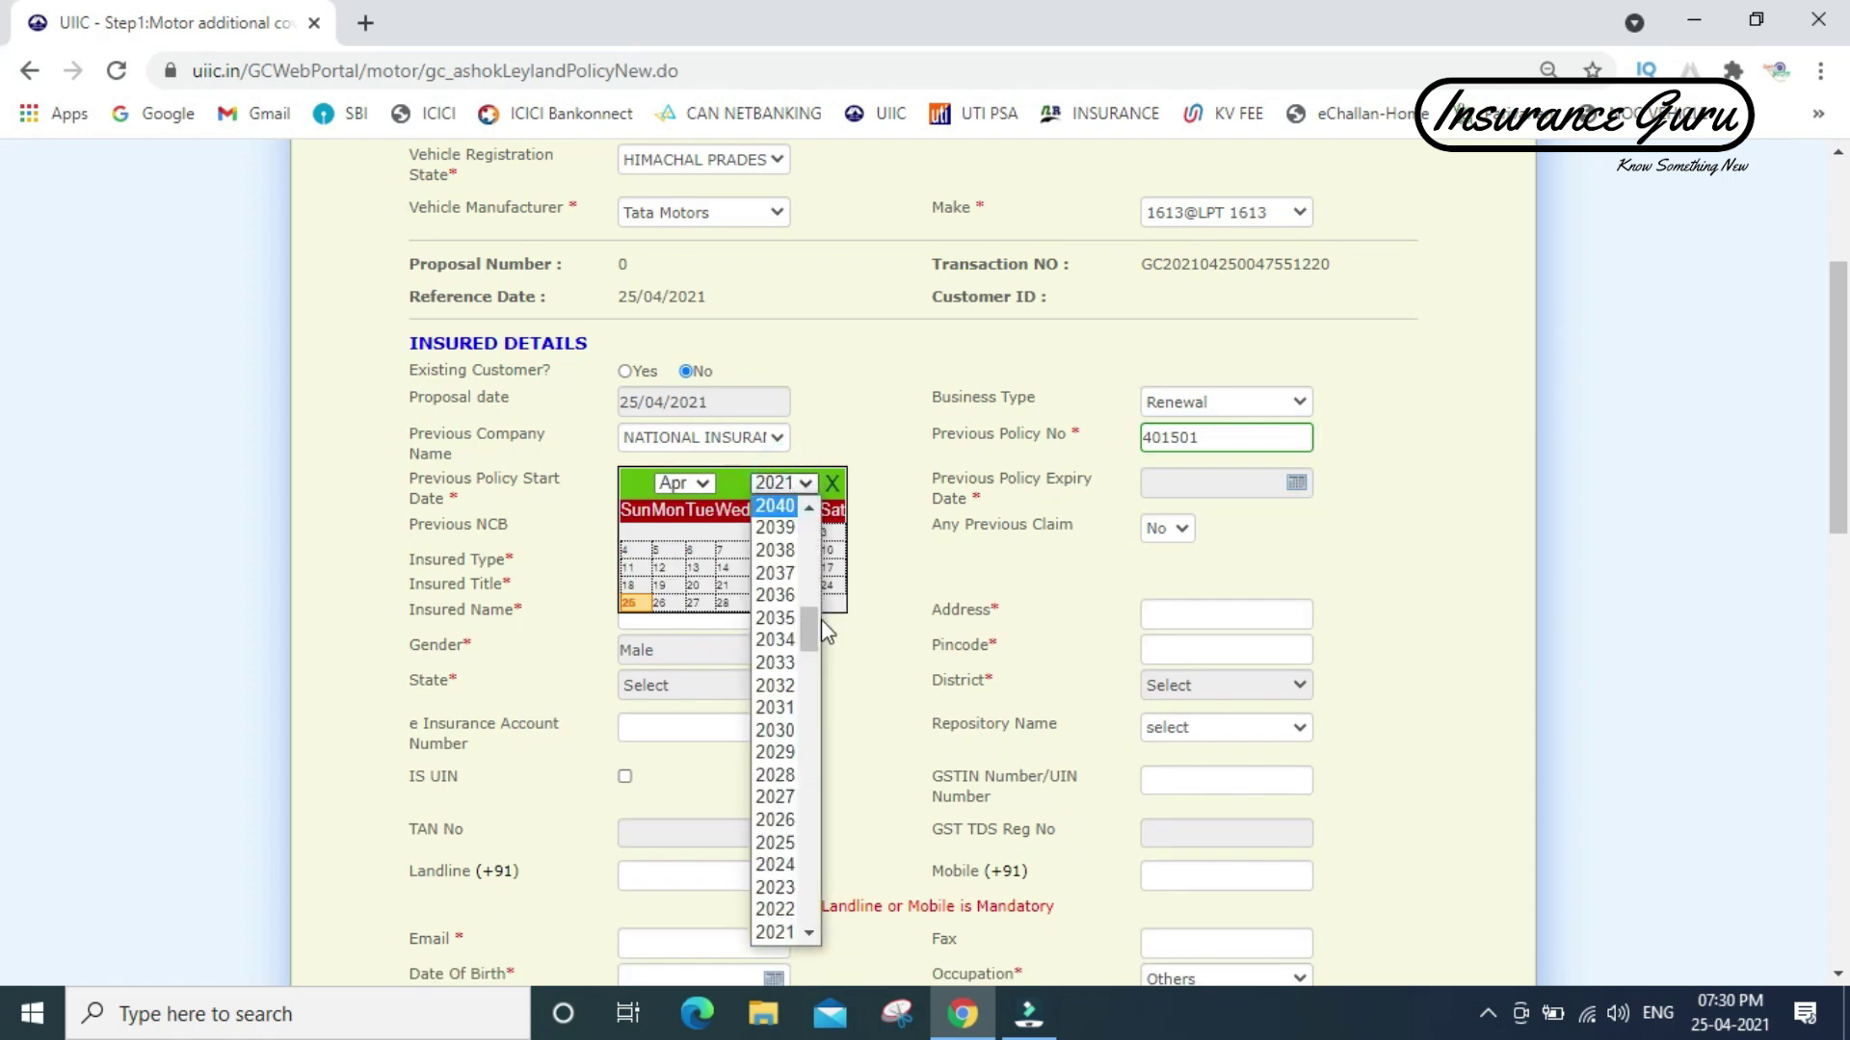
left_click_drag(806, 621, 805, 649)
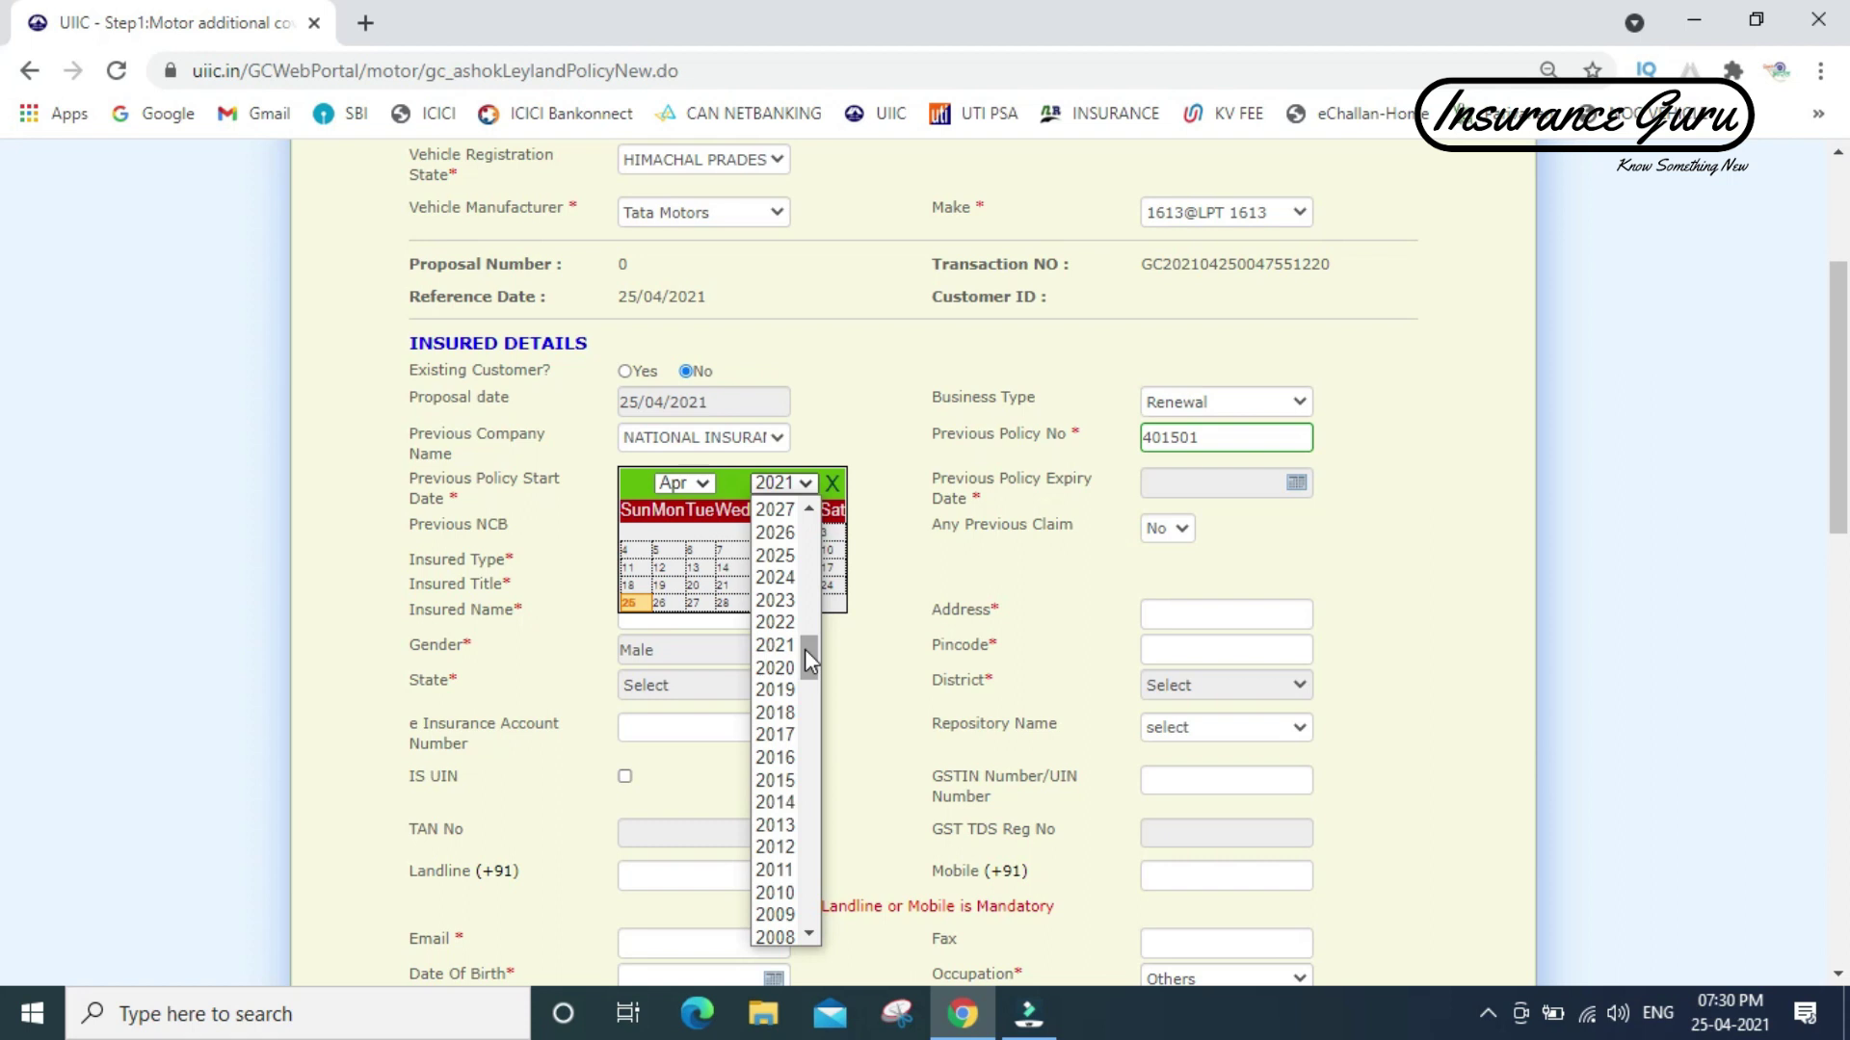
- Set previous policy dates 29/04/2020 to 28/04/2021 and previous NCB to 20%
left_click(780, 668)
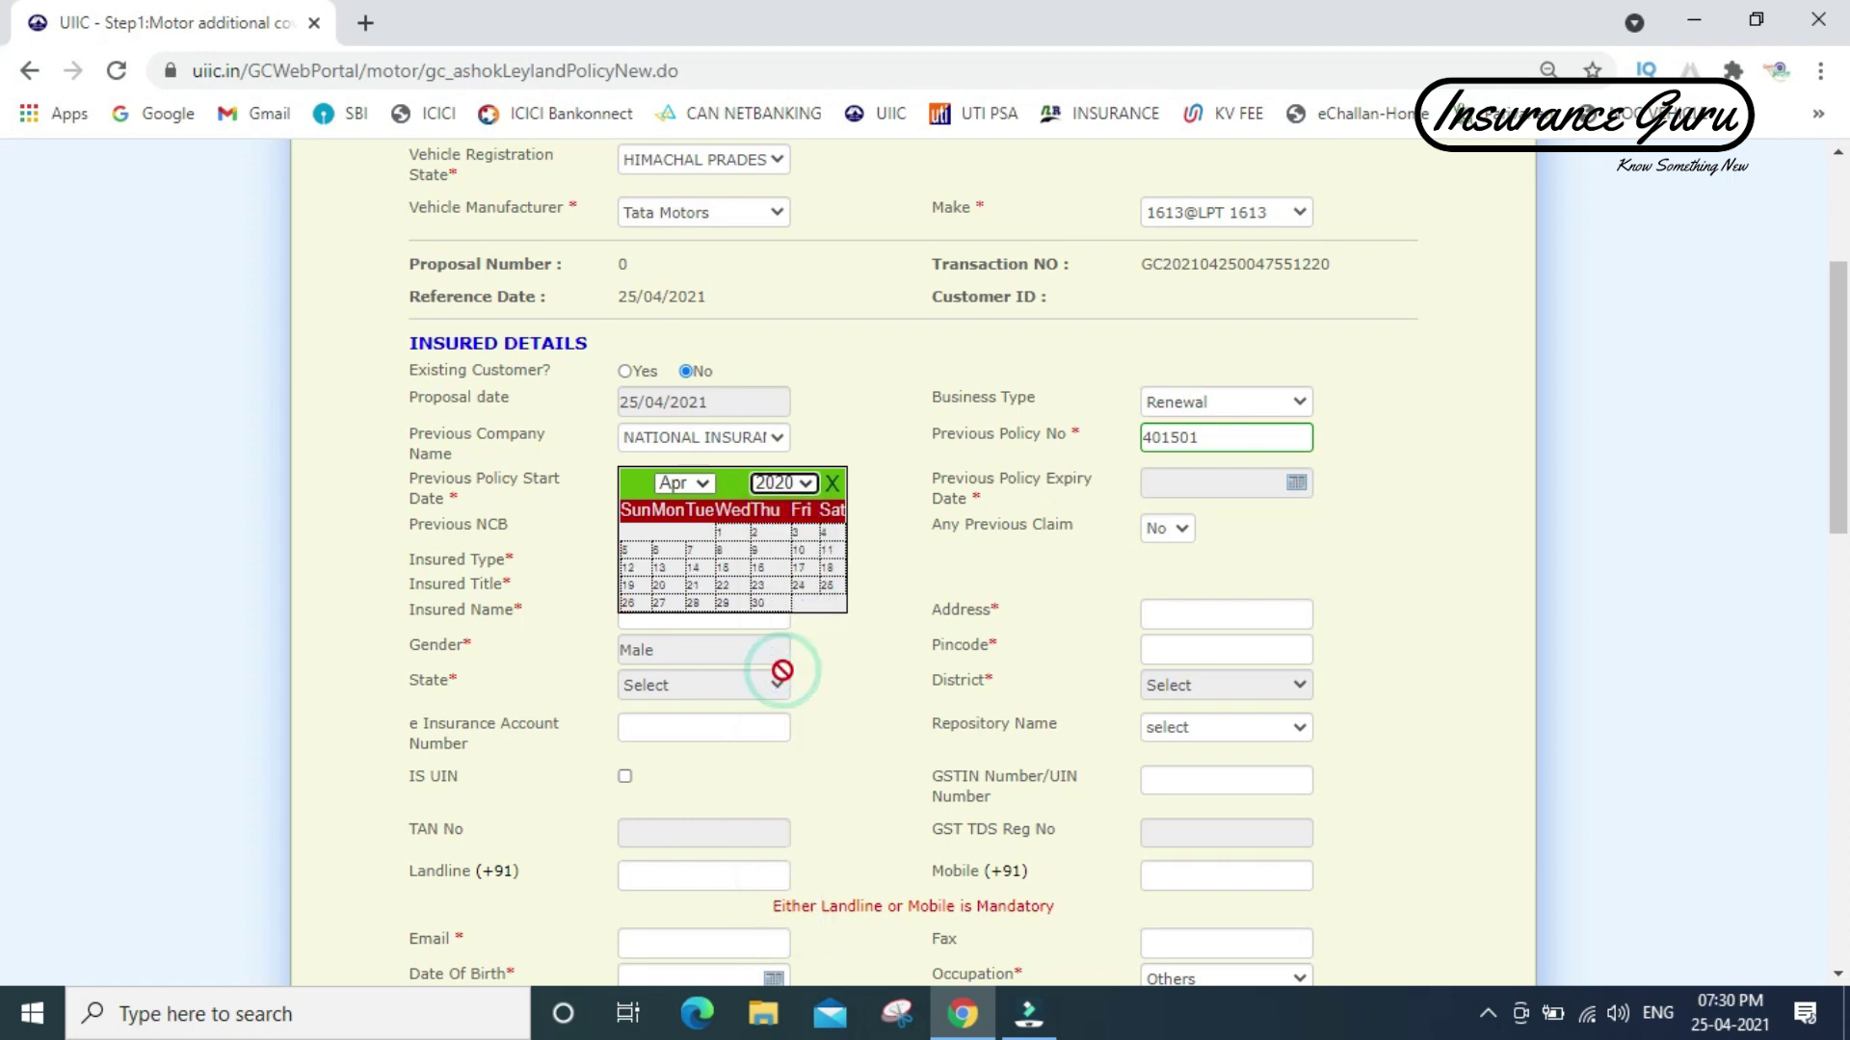
left_click(722, 604)
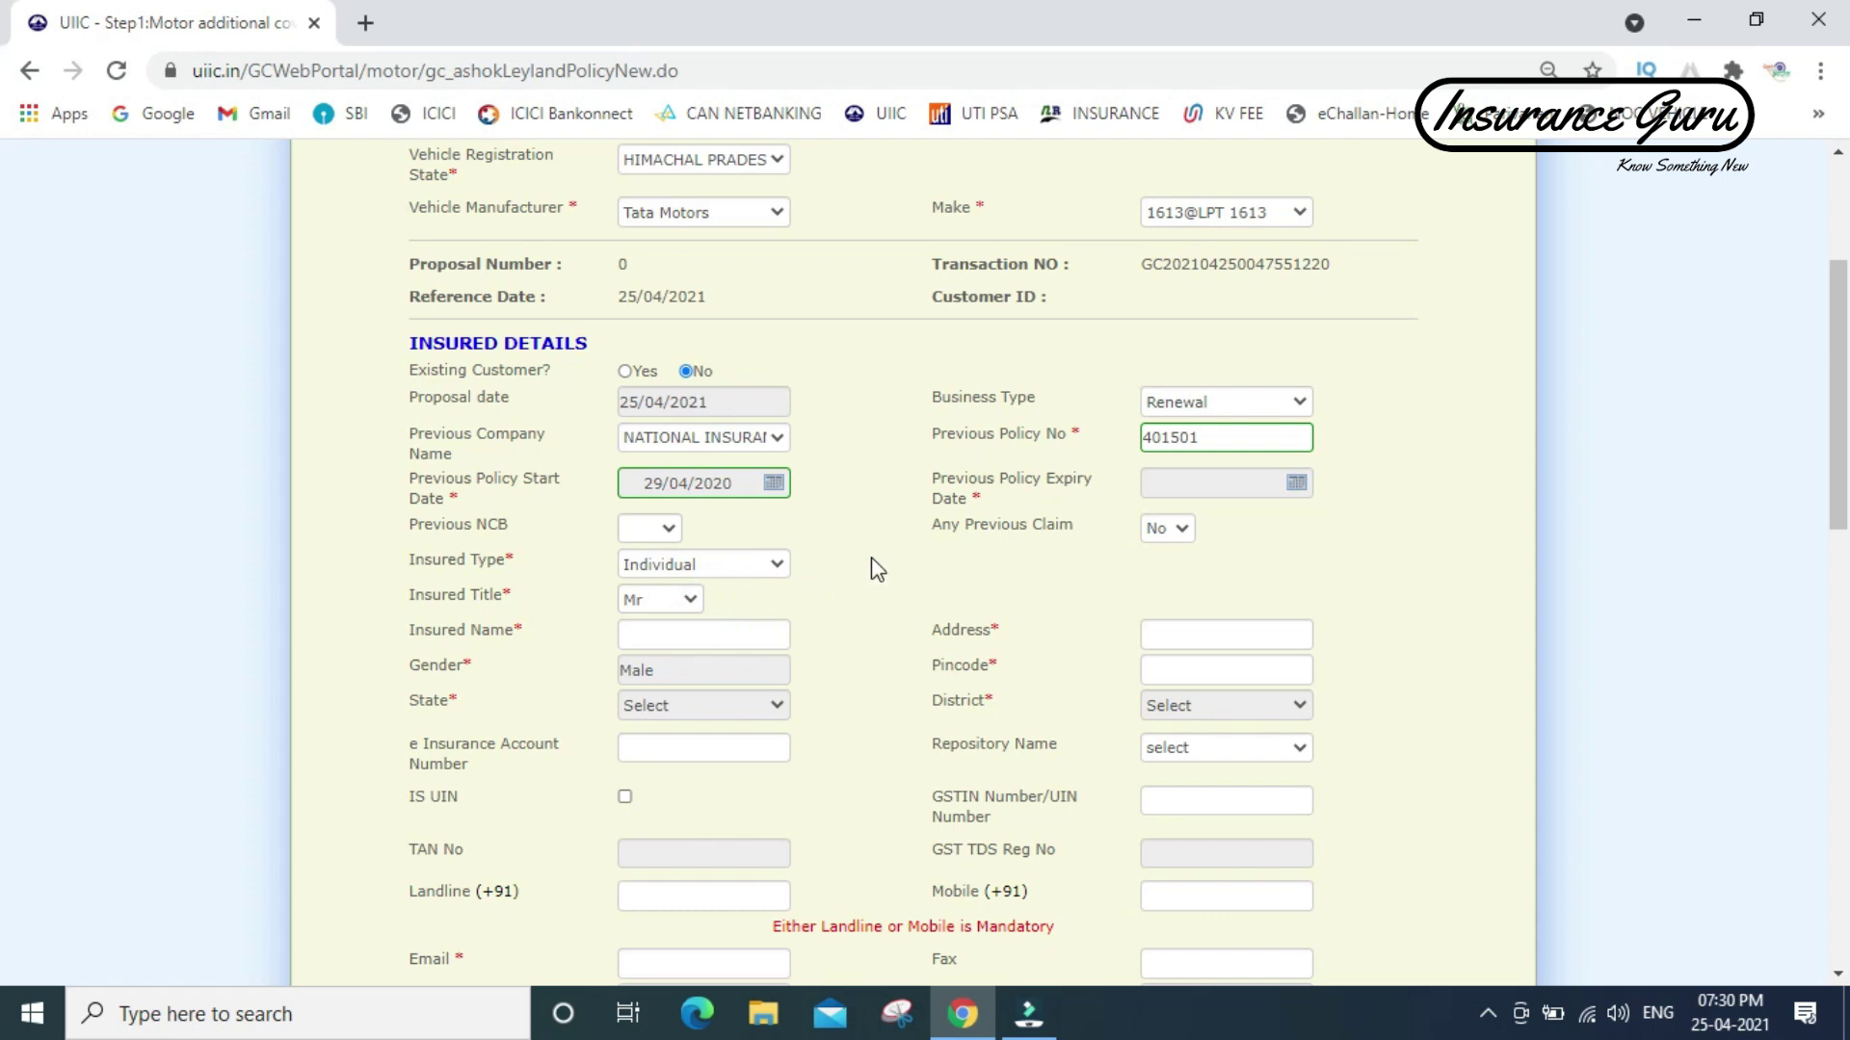
left_click(1298, 485)
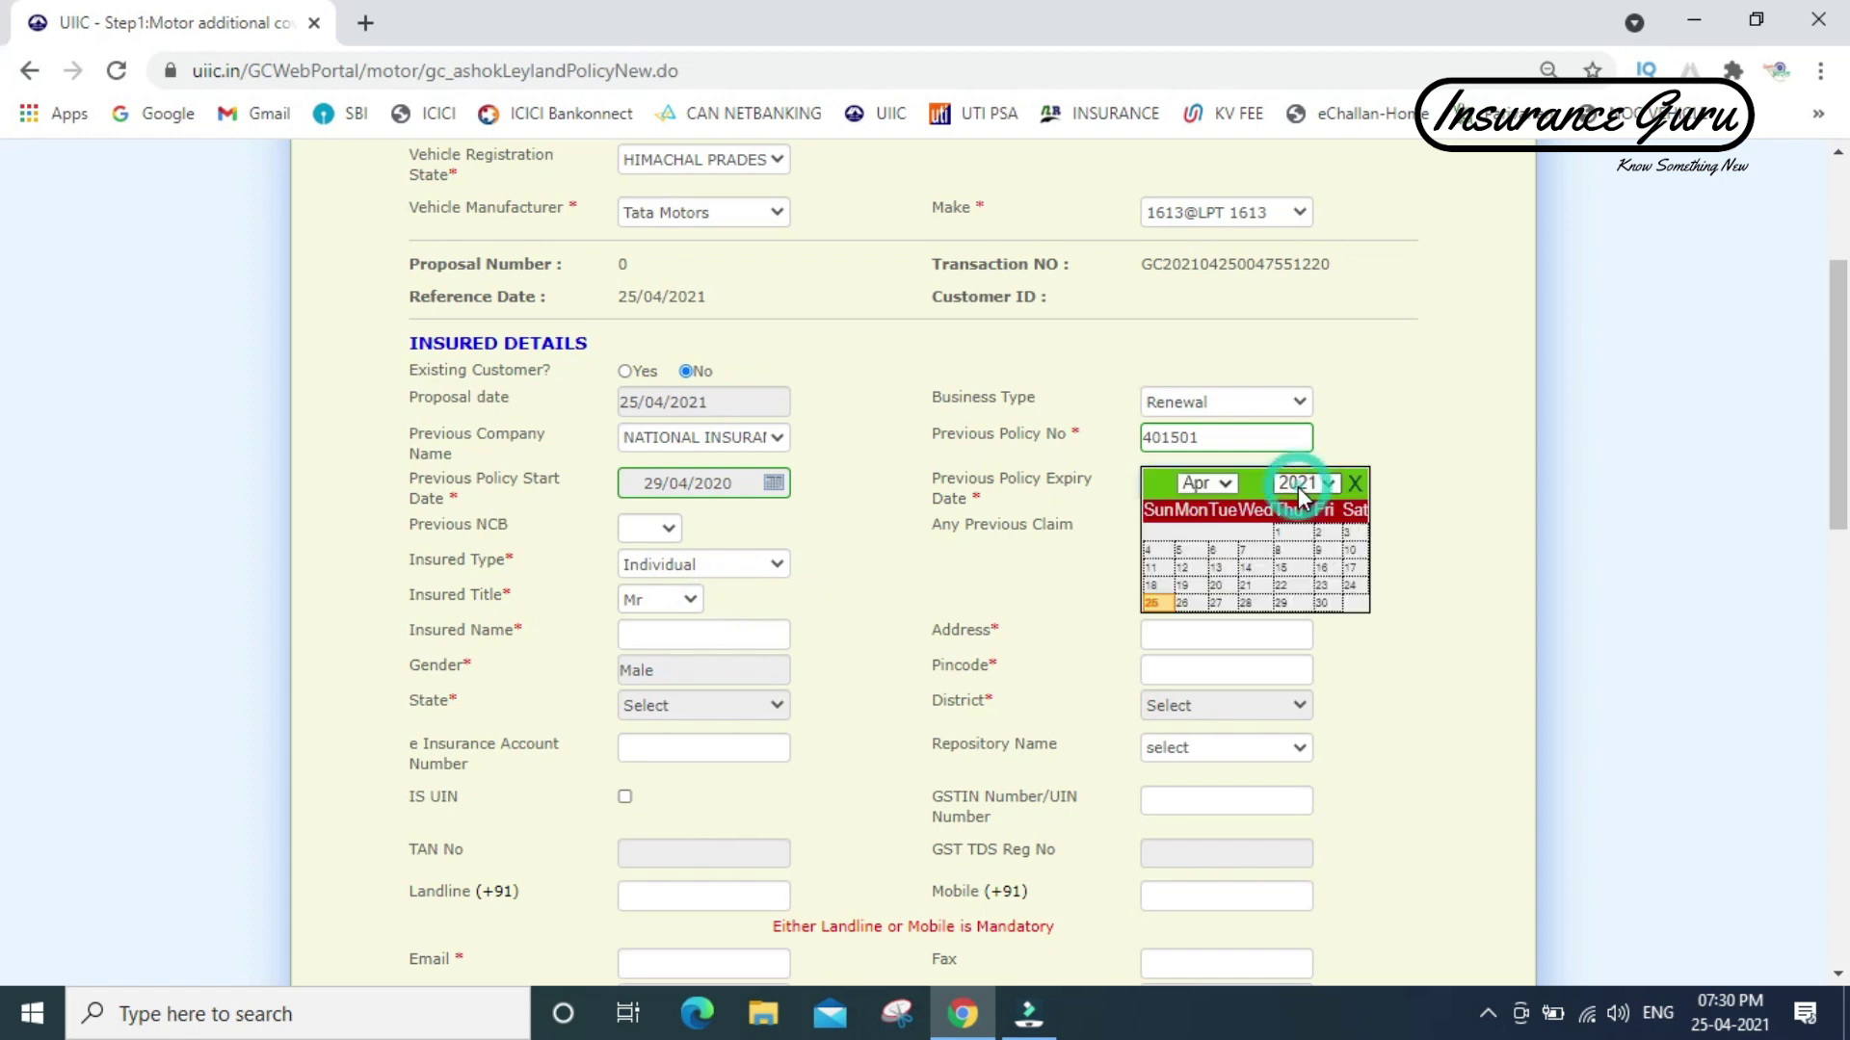
left_click(1248, 604)
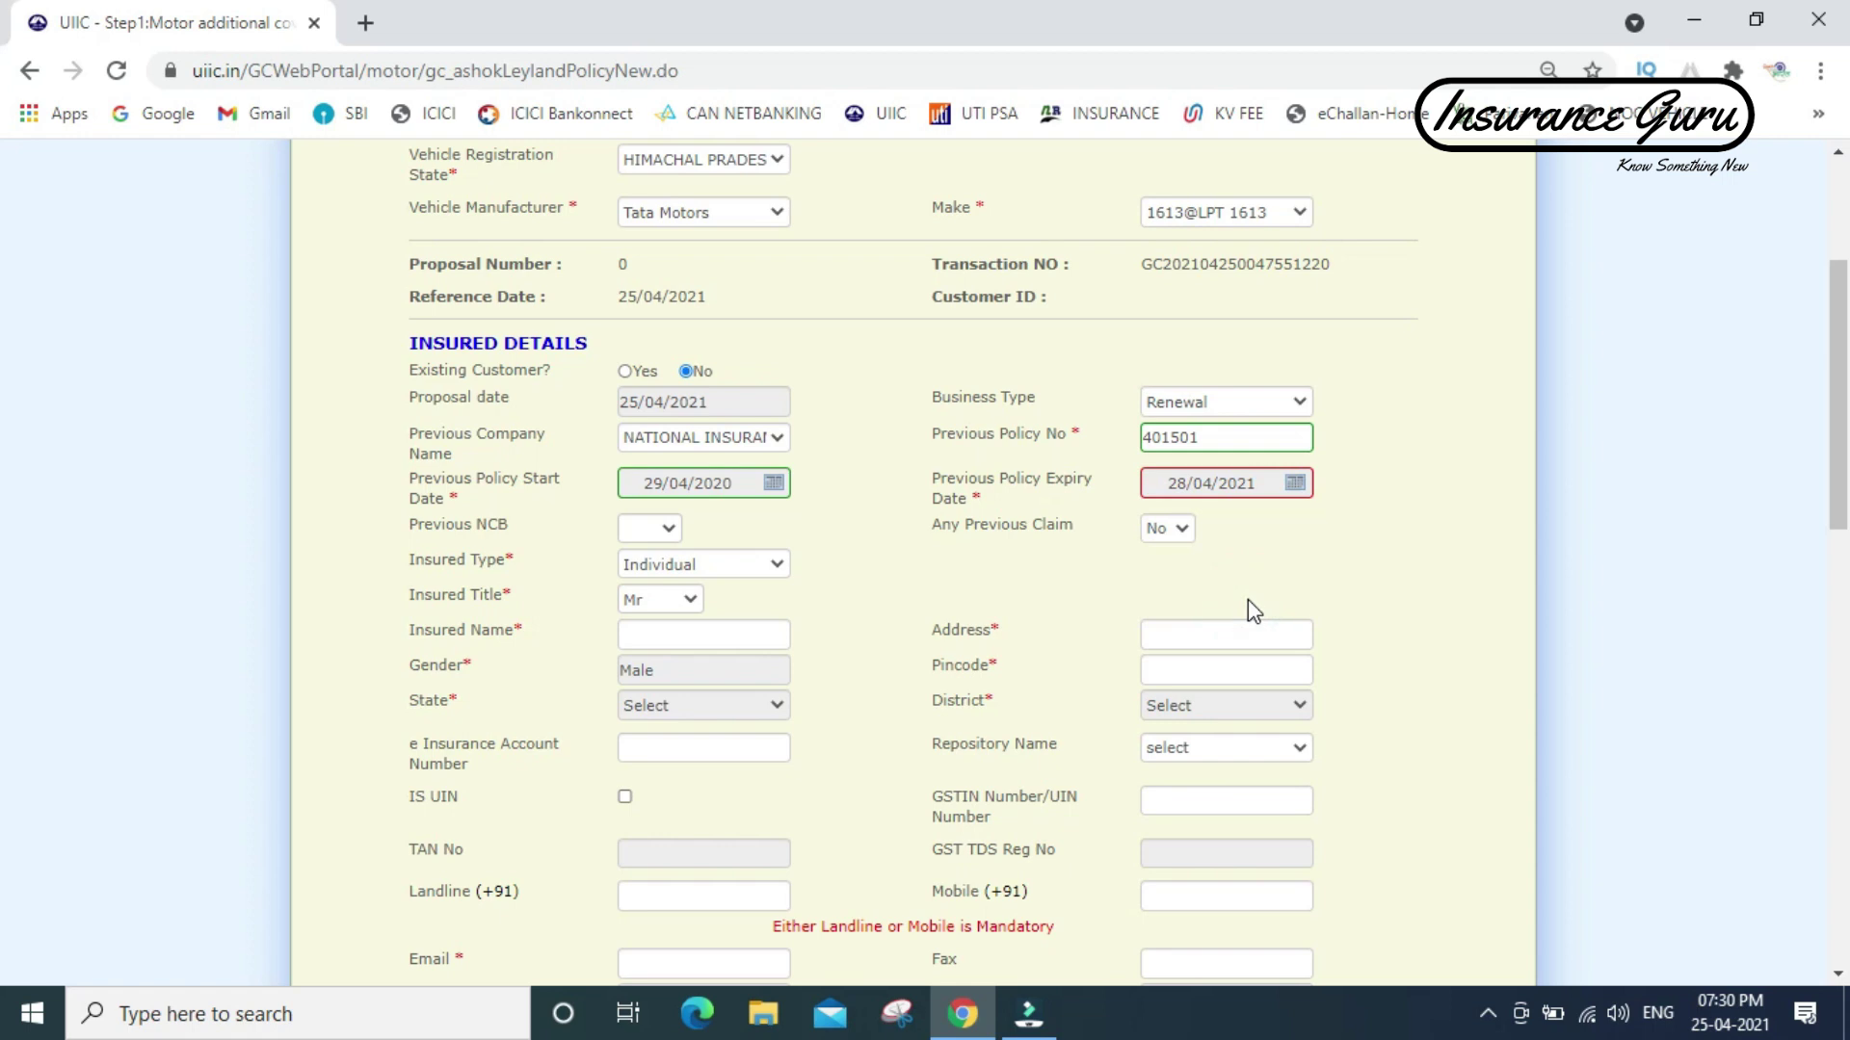
left_click(667, 529)
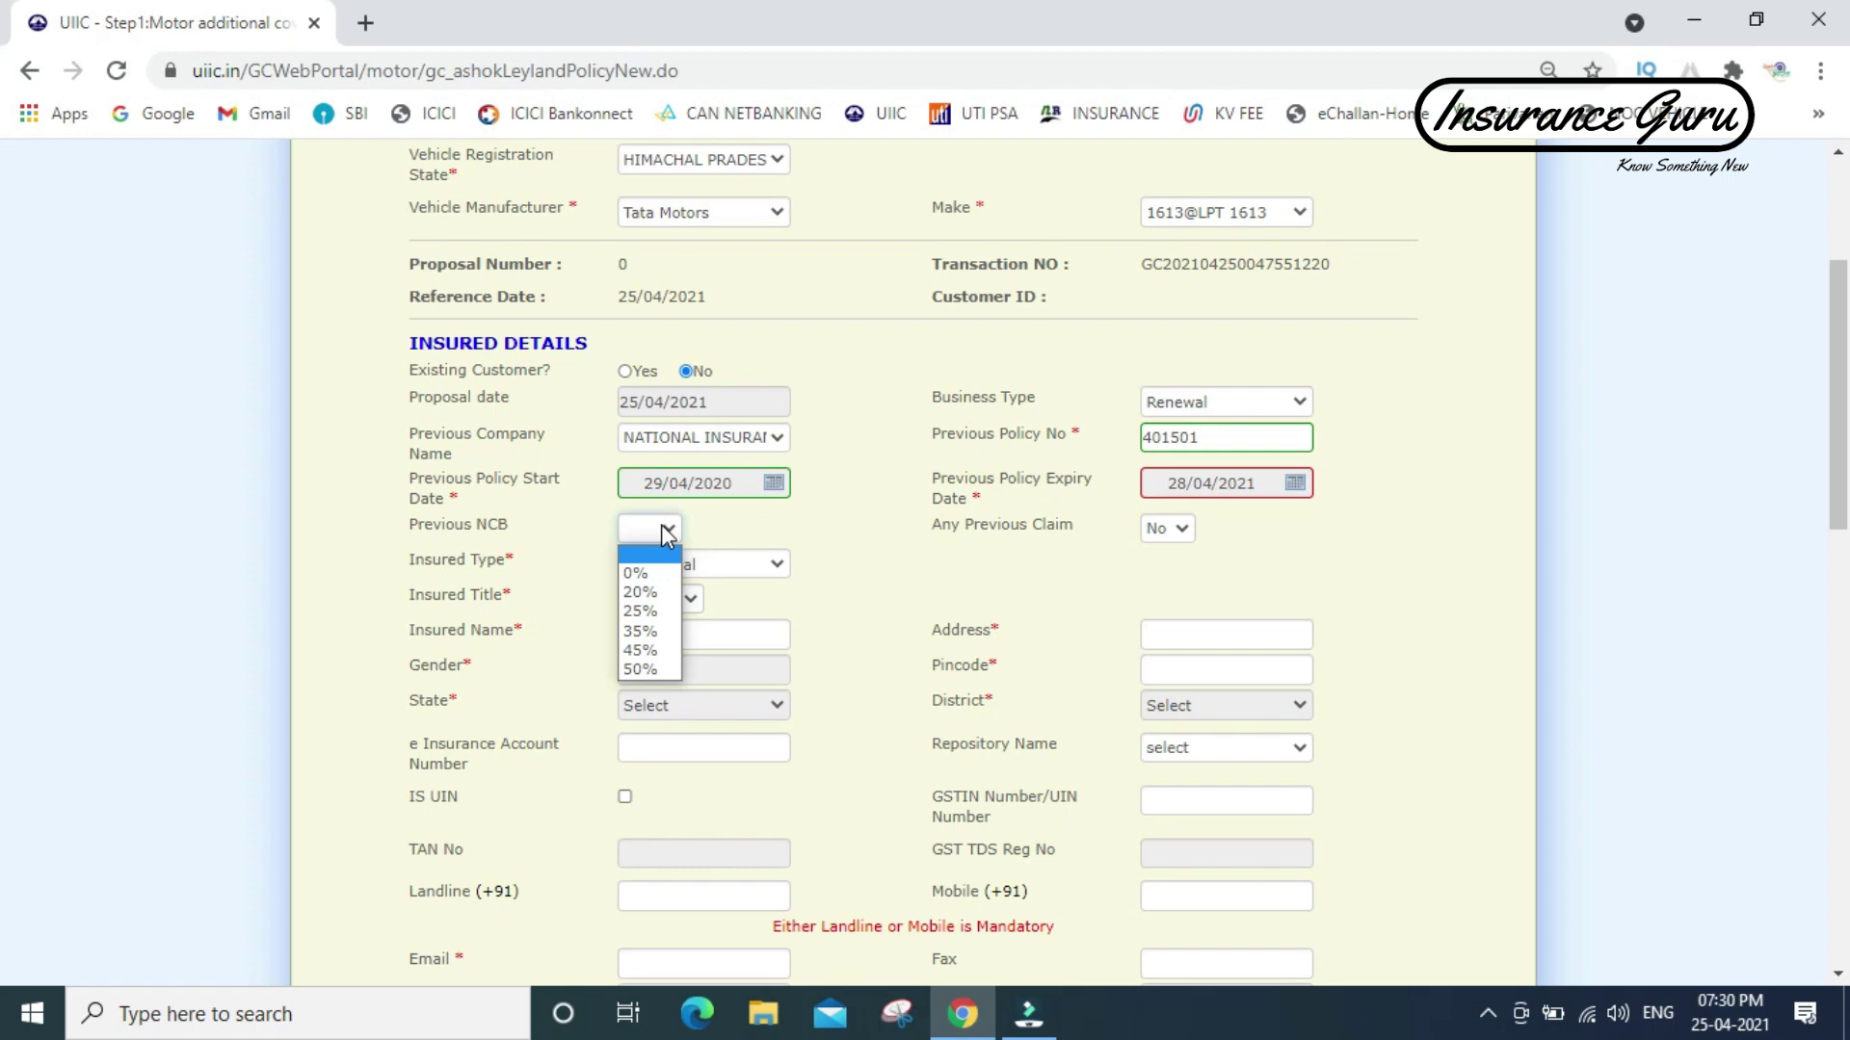
left_click(642, 593)
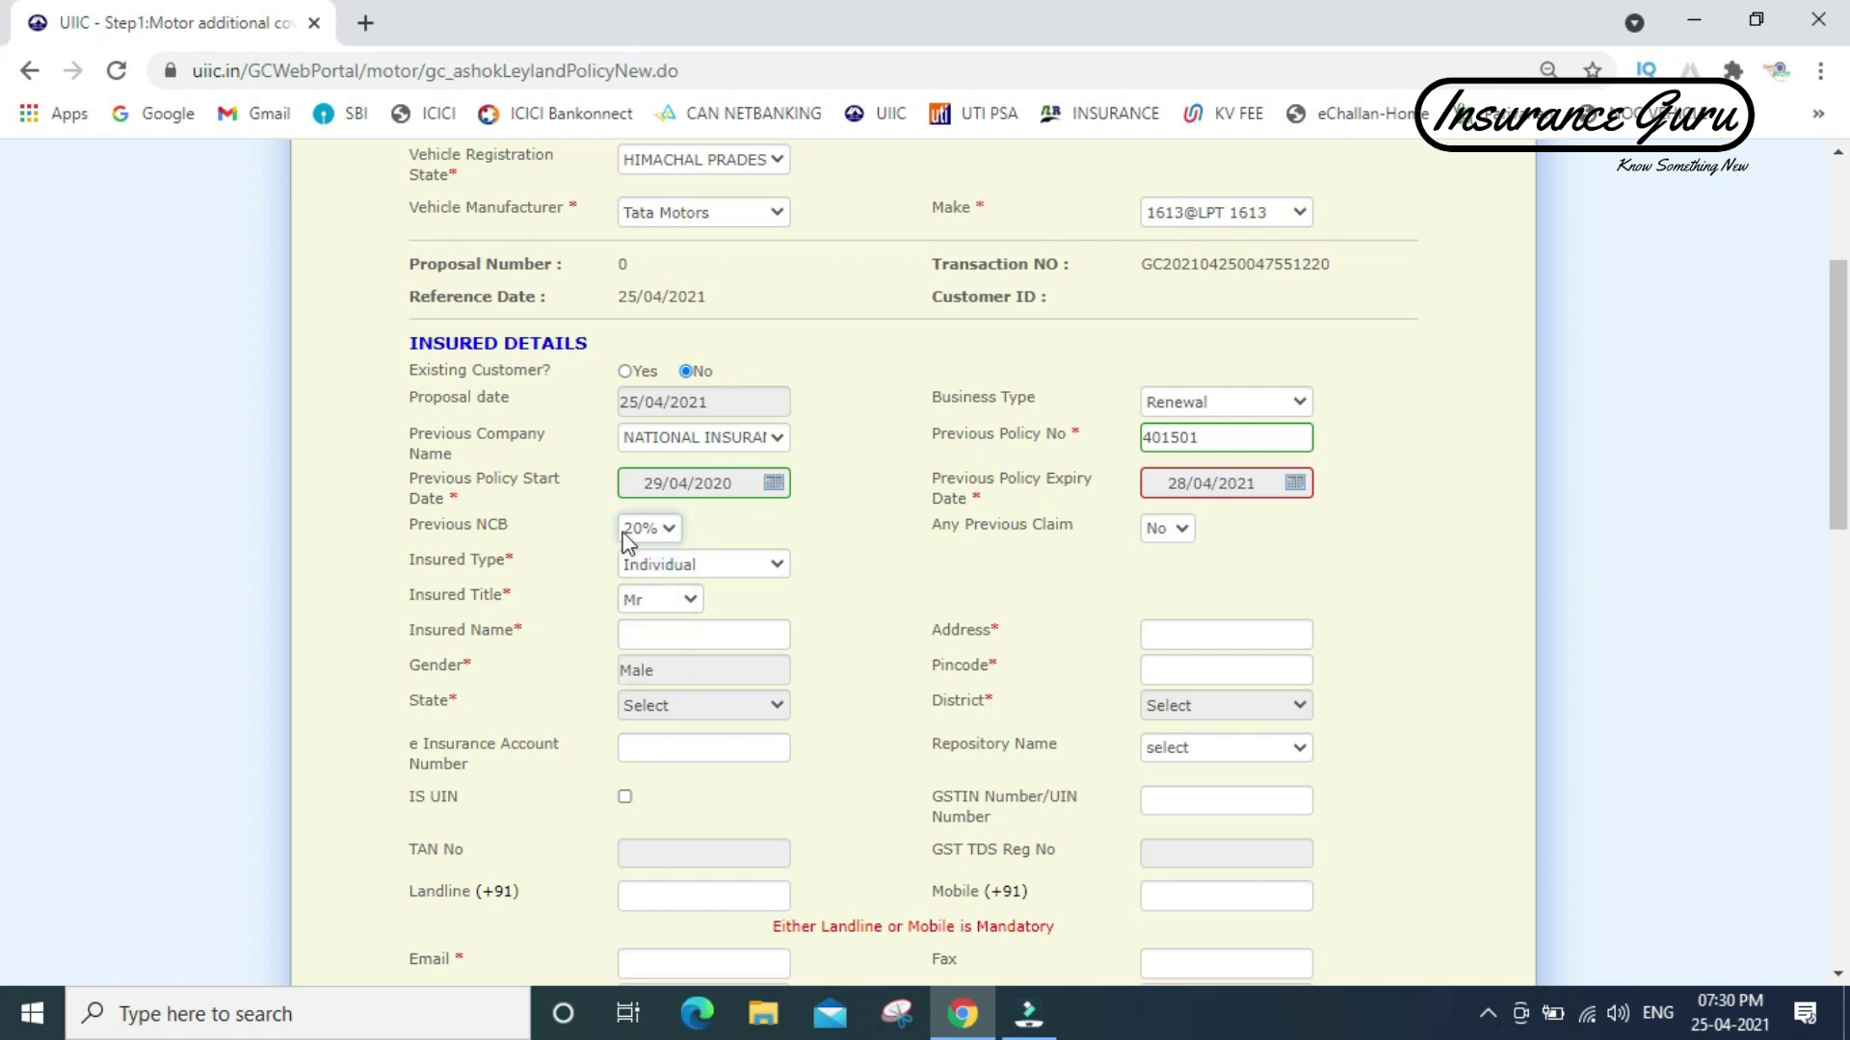
- Enter the insured's name, address and corrected pincode so state and district fill in
left_click(637, 634)
type("abc")
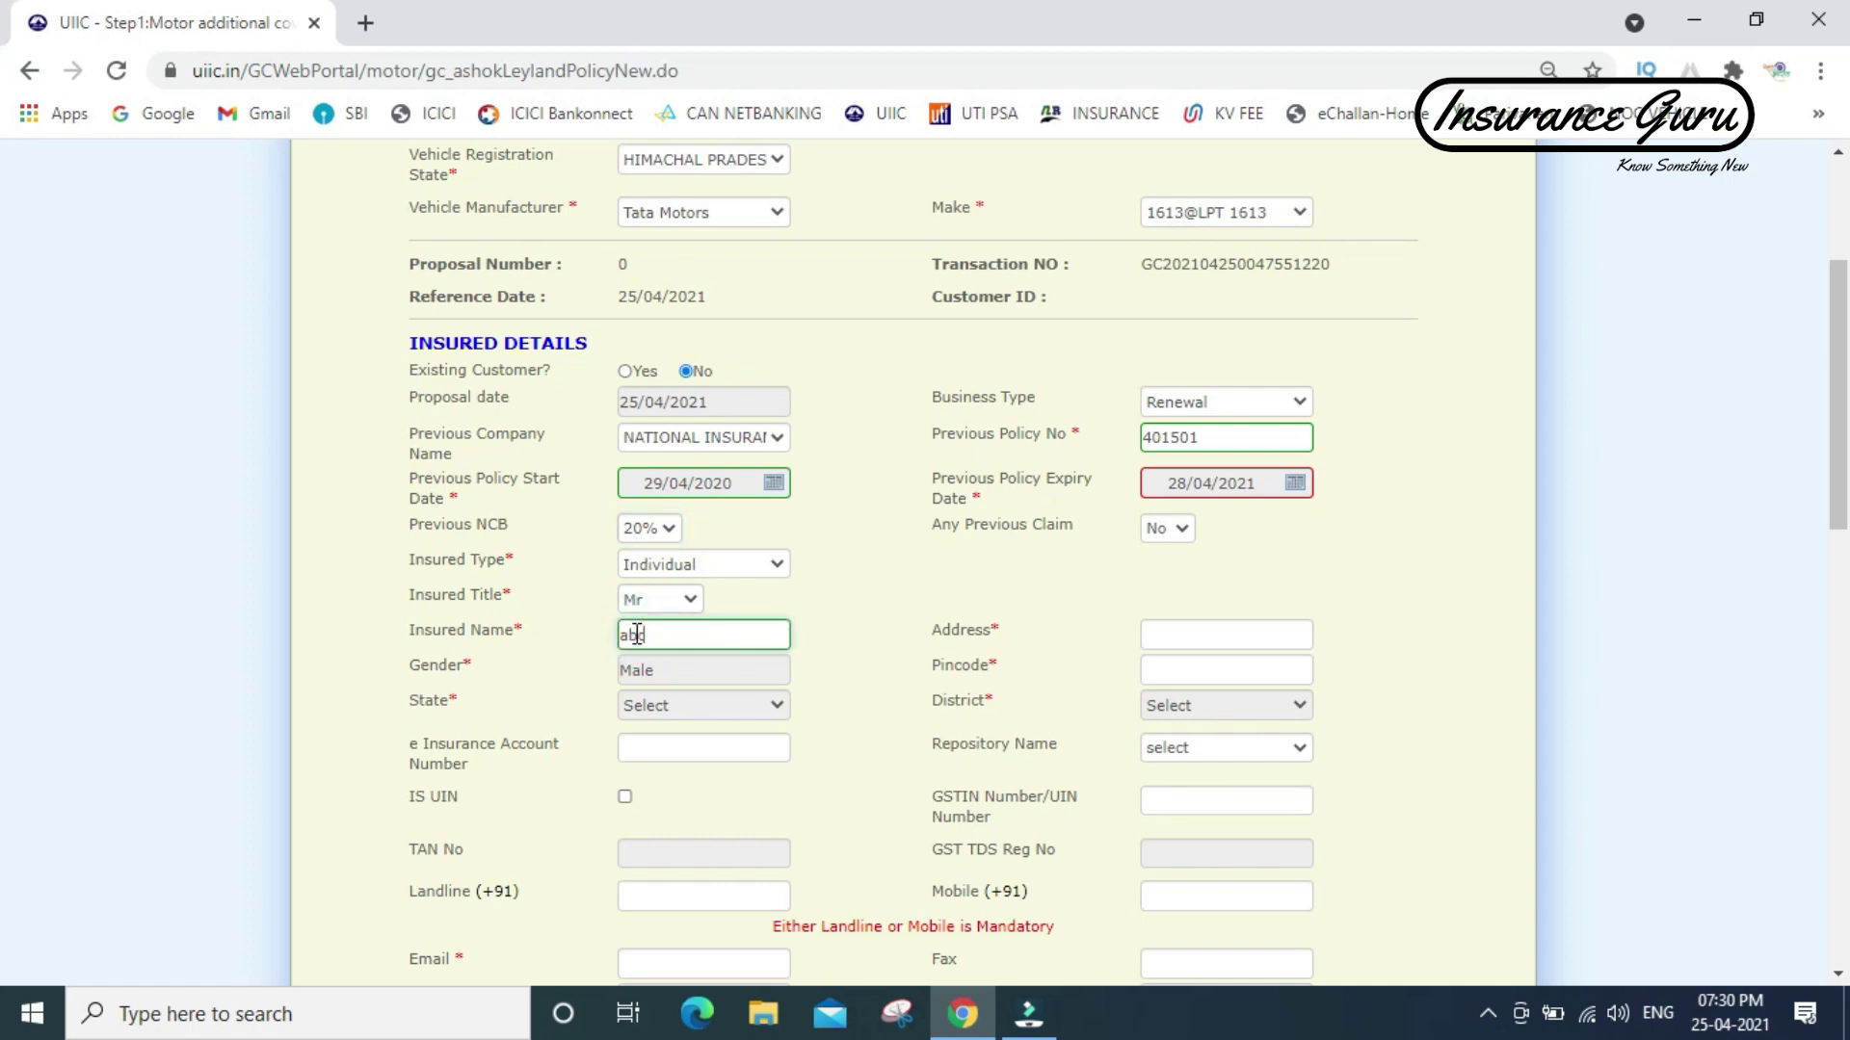
key("Tab")
type("xyz city")
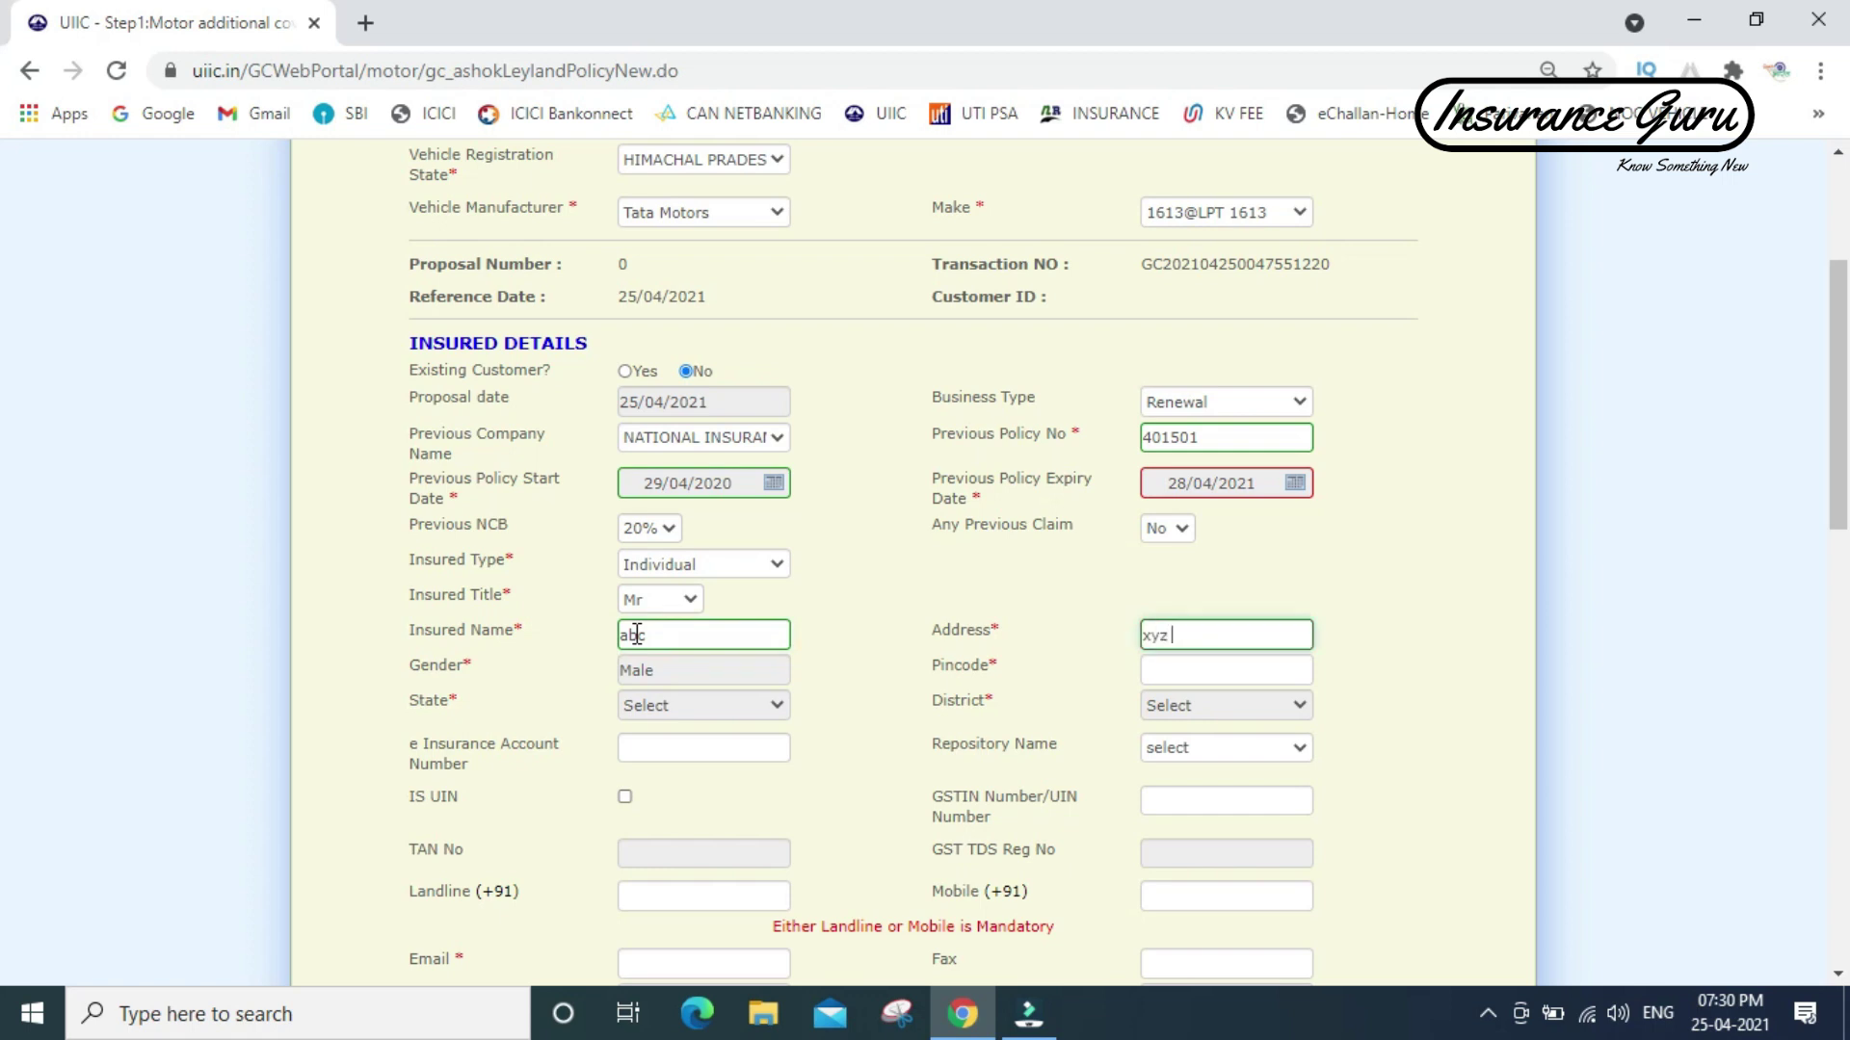
left_click(1225, 672)
type("17310")
left_click(1226, 672)
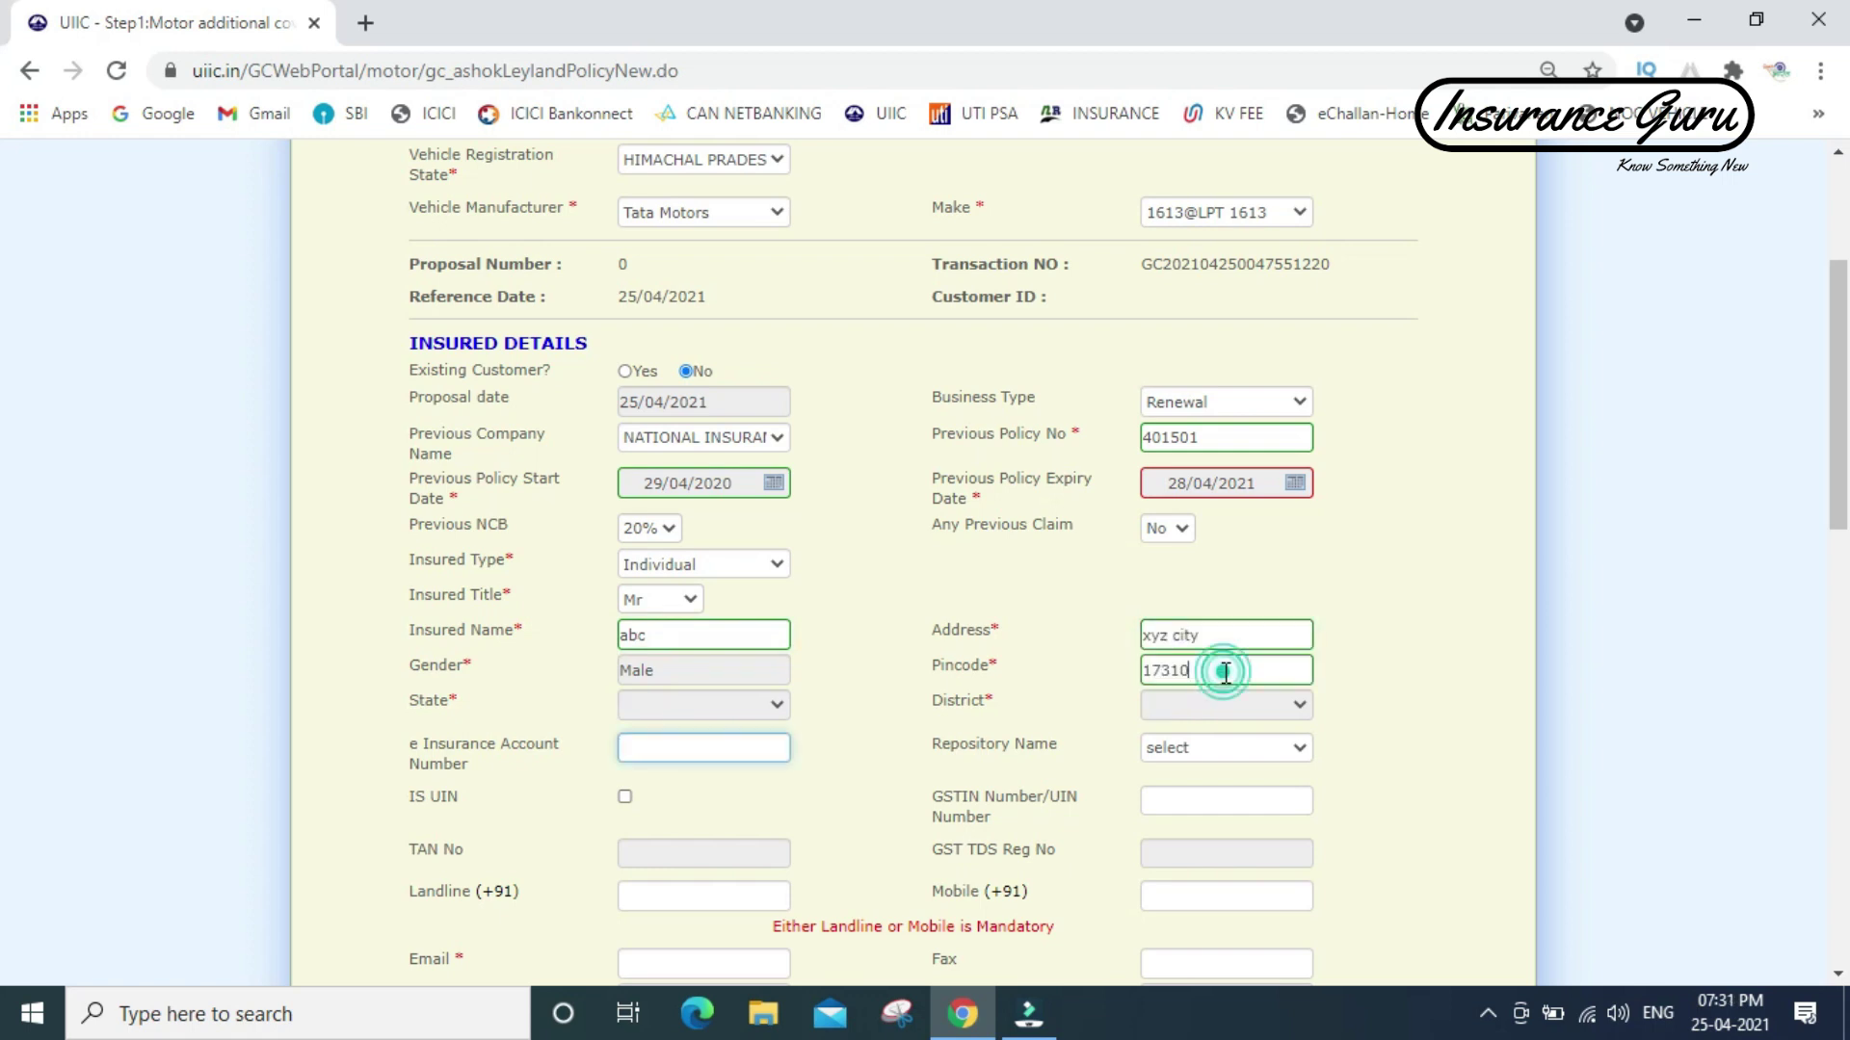
key("BackSpace")
key("BackSpace")
key("BackSpace")
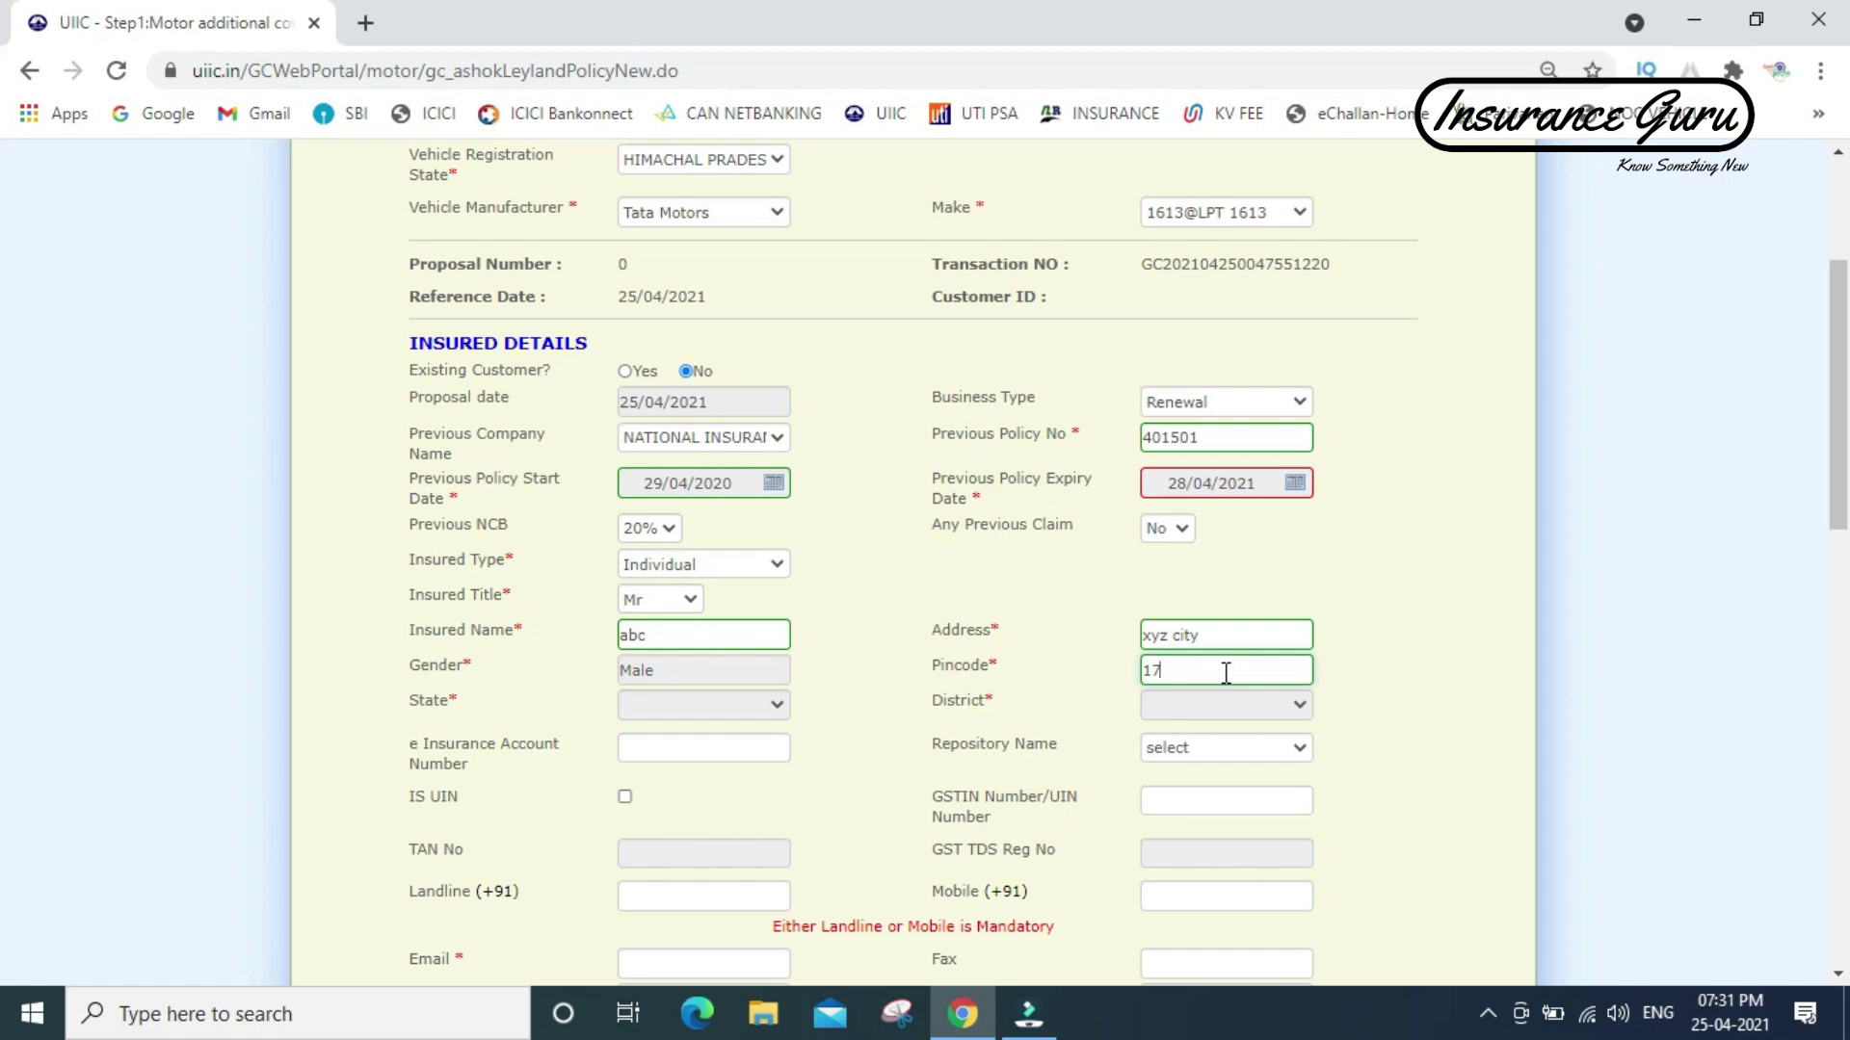
type("6310")
key("Tab")
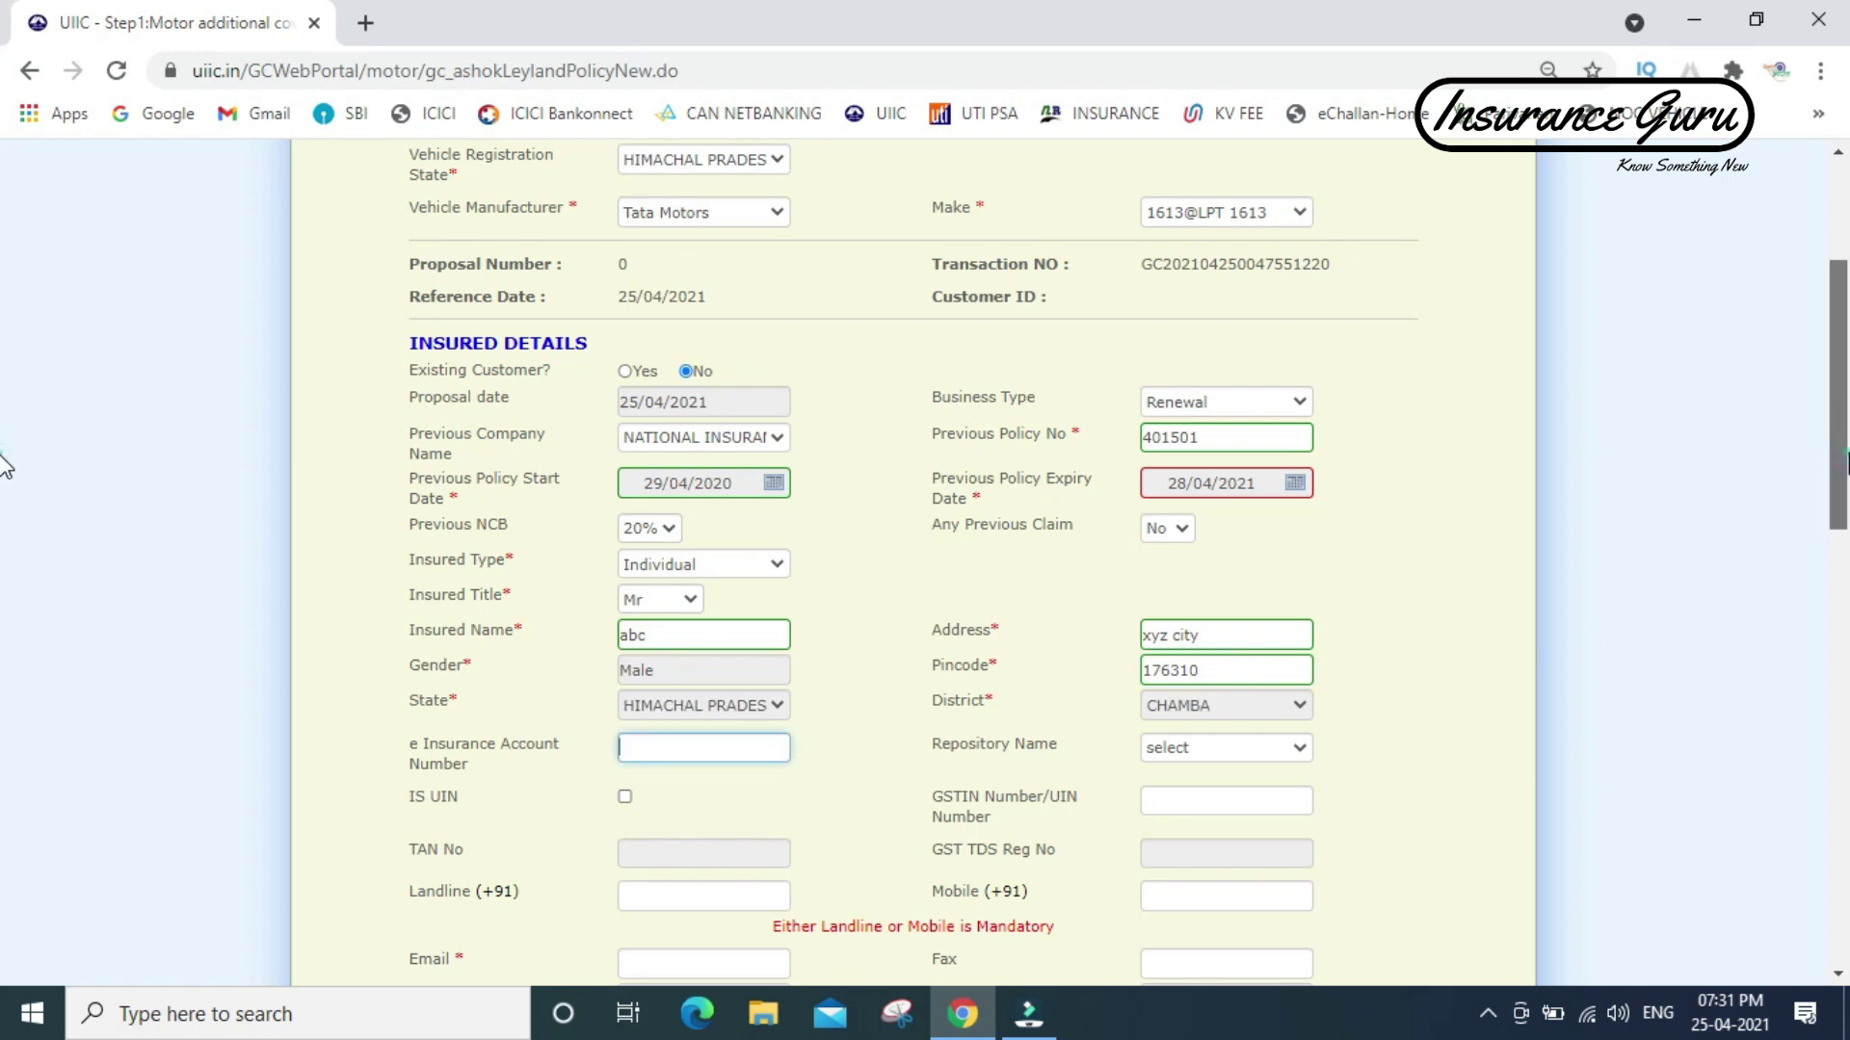
scroll(5, 472, "down", 3)
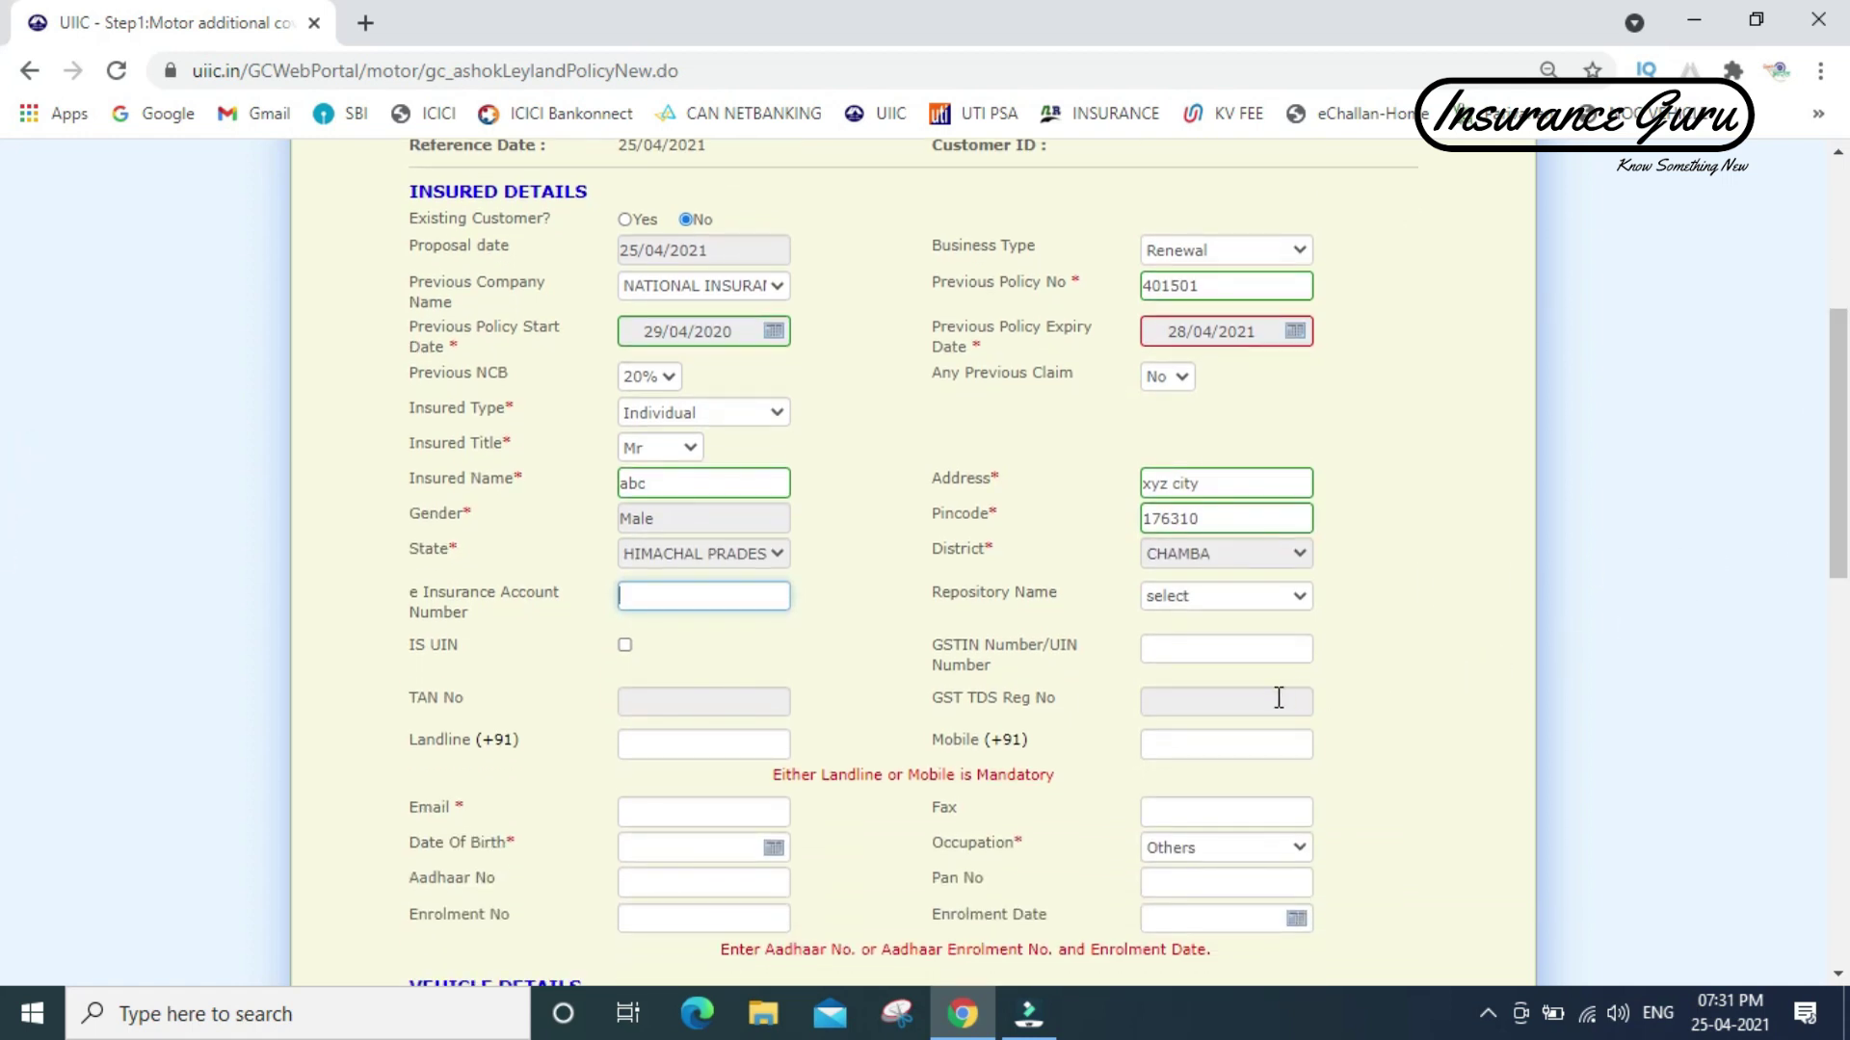
left_click(1191, 749)
type("1234567890")
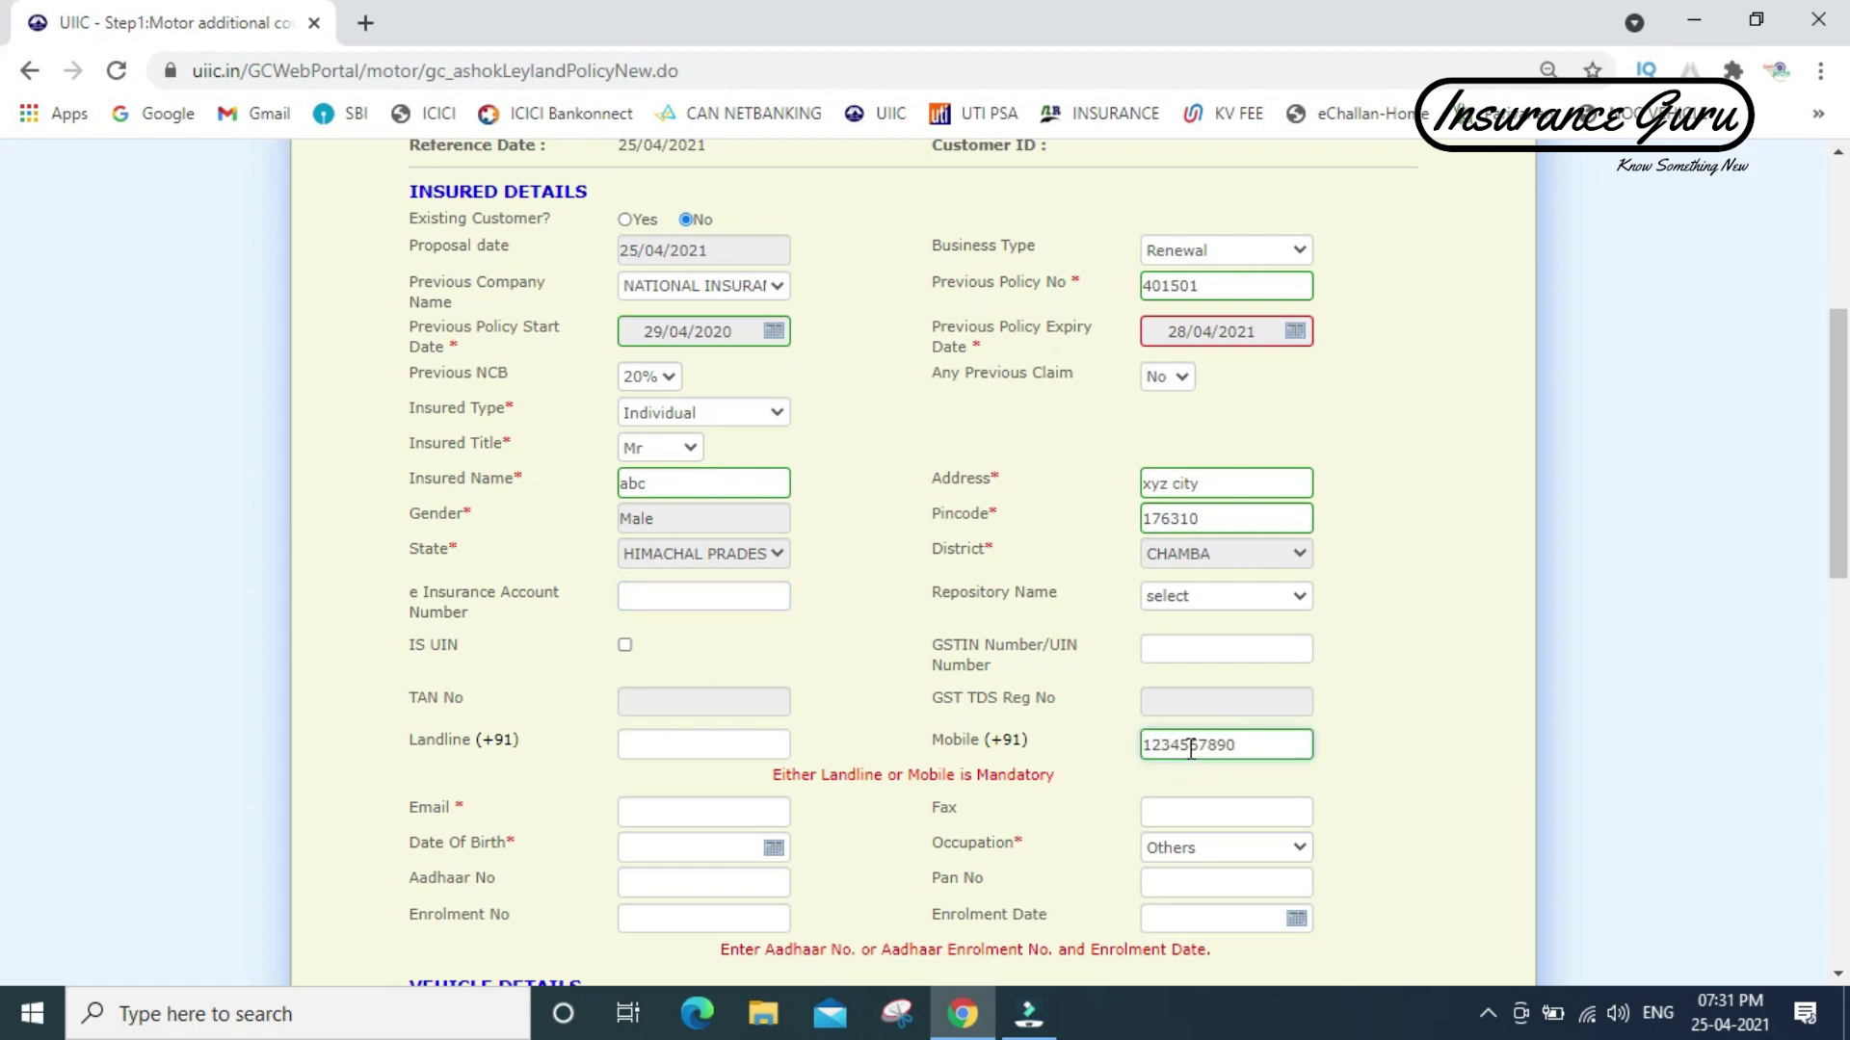
left_click(686, 811)
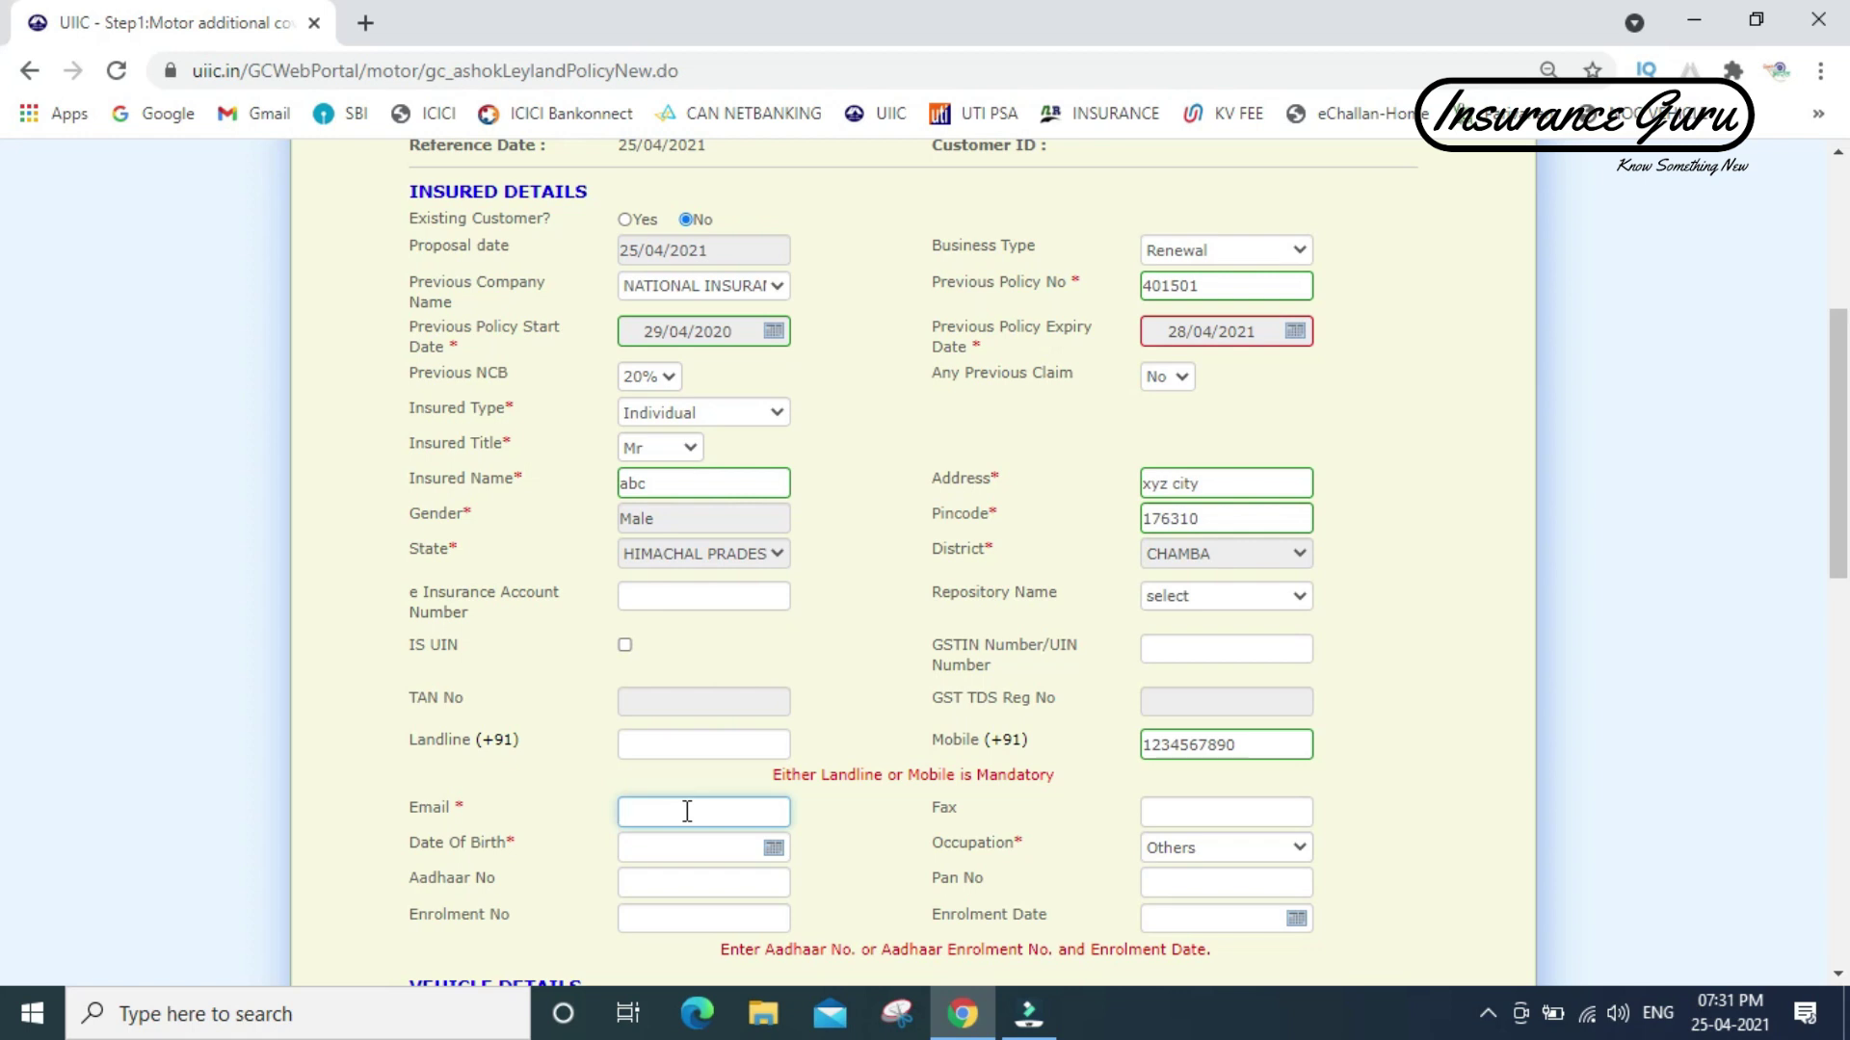
type("xyz@gmail.com")
key("Tab")
key("Tab")
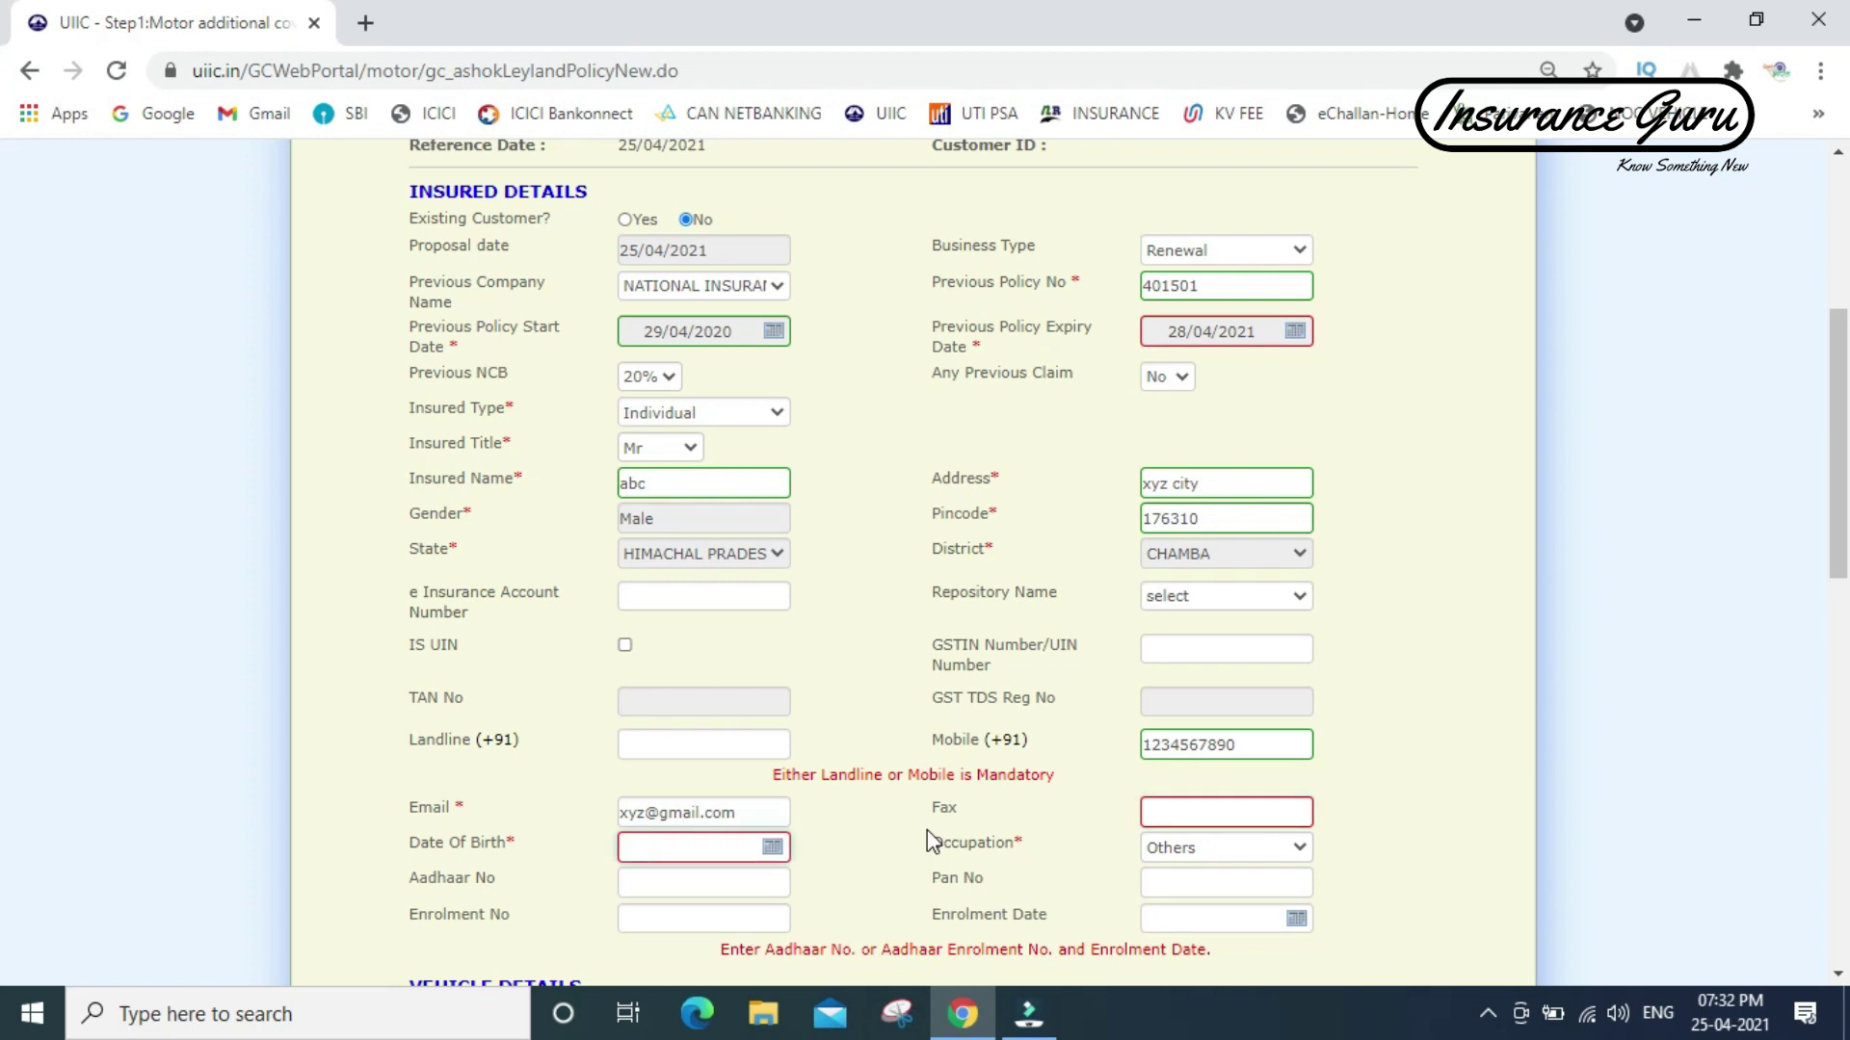
type("17/06/1987")
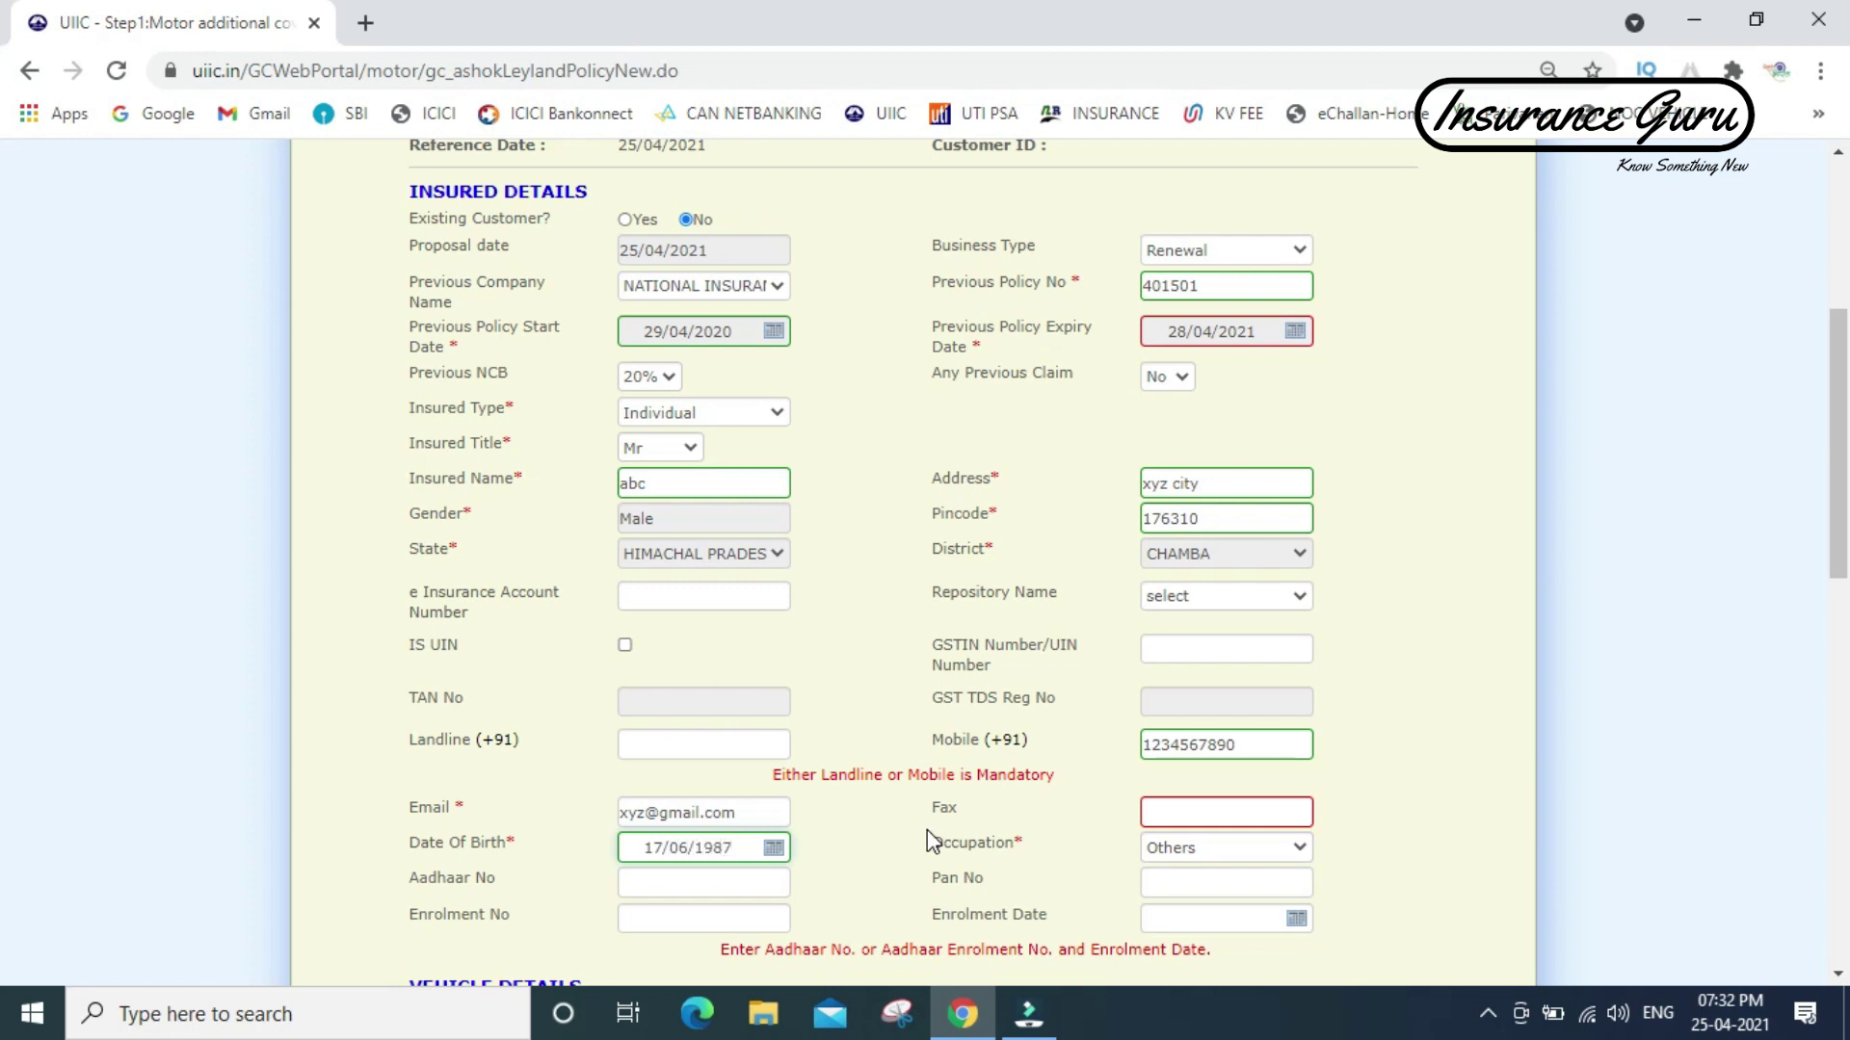
- In Vehicle Details, choose TRUCK ( CLOSED BODY) as the body type
scroll(931, 841, "down", 4)
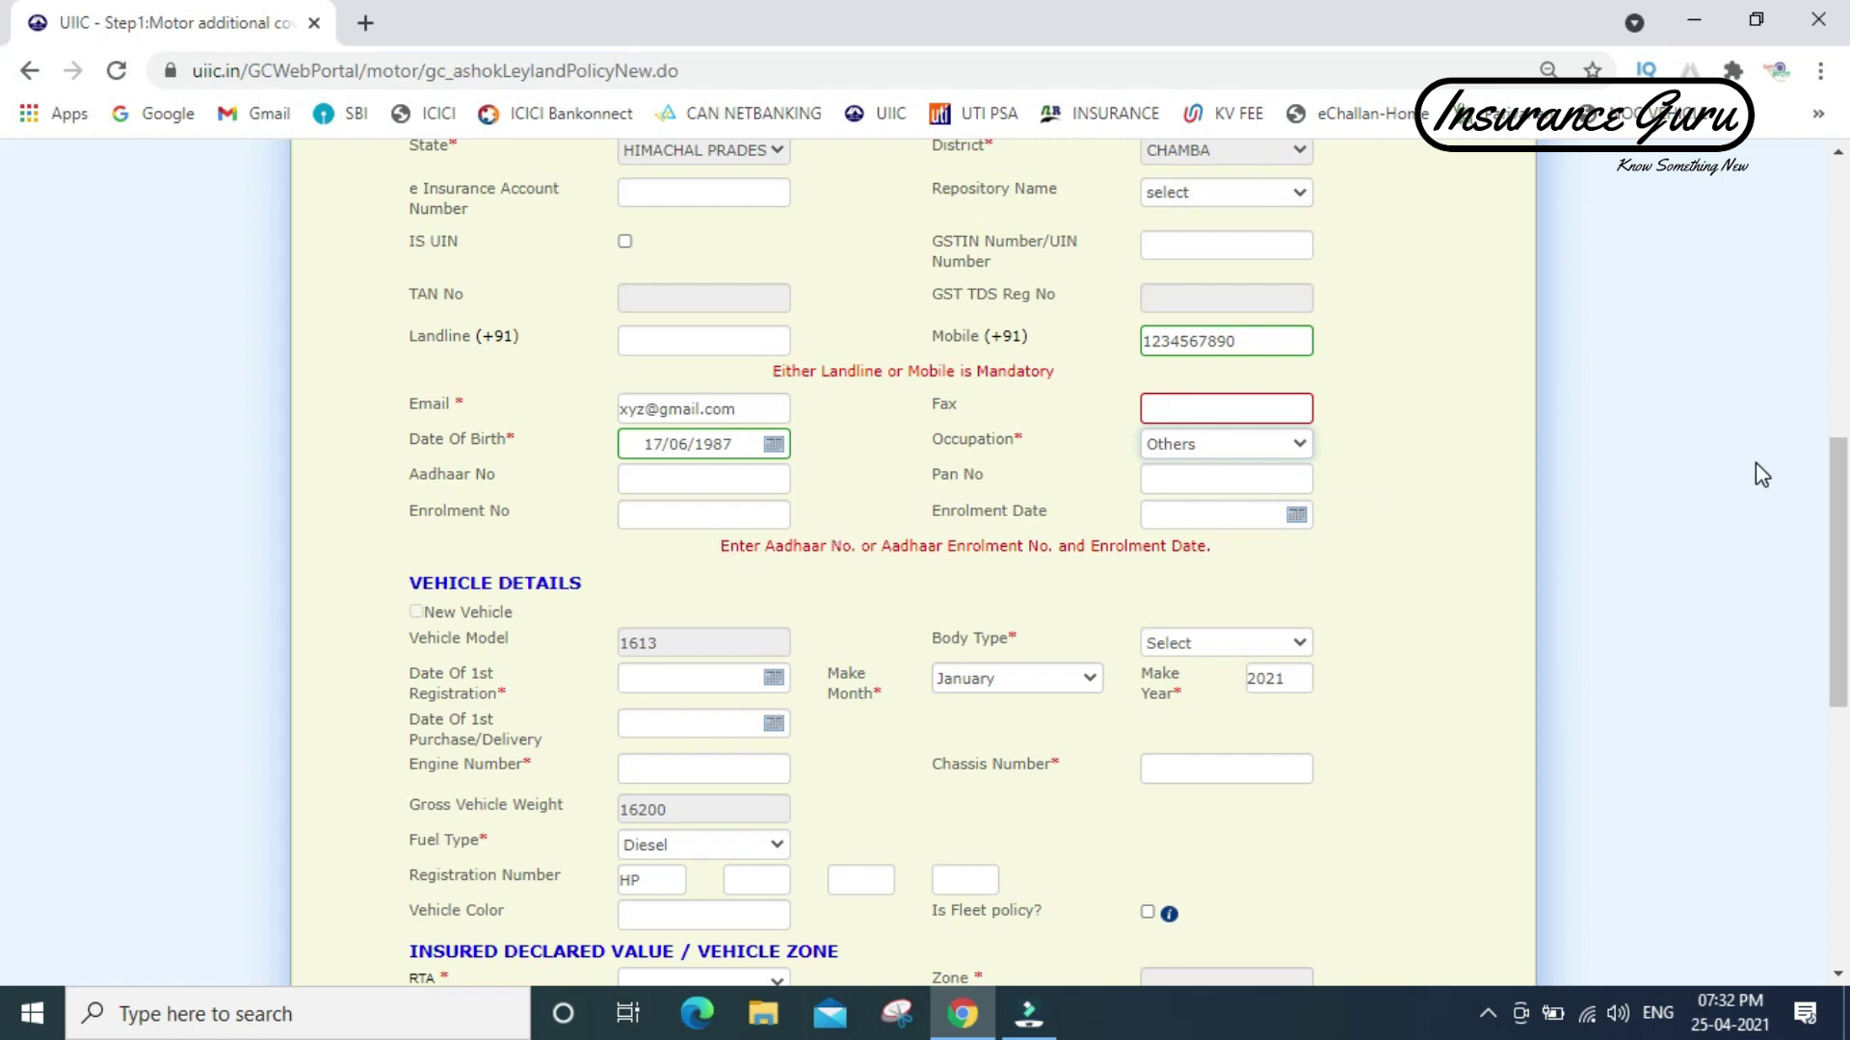
left_click_drag(1844, 486, 1542, 501)
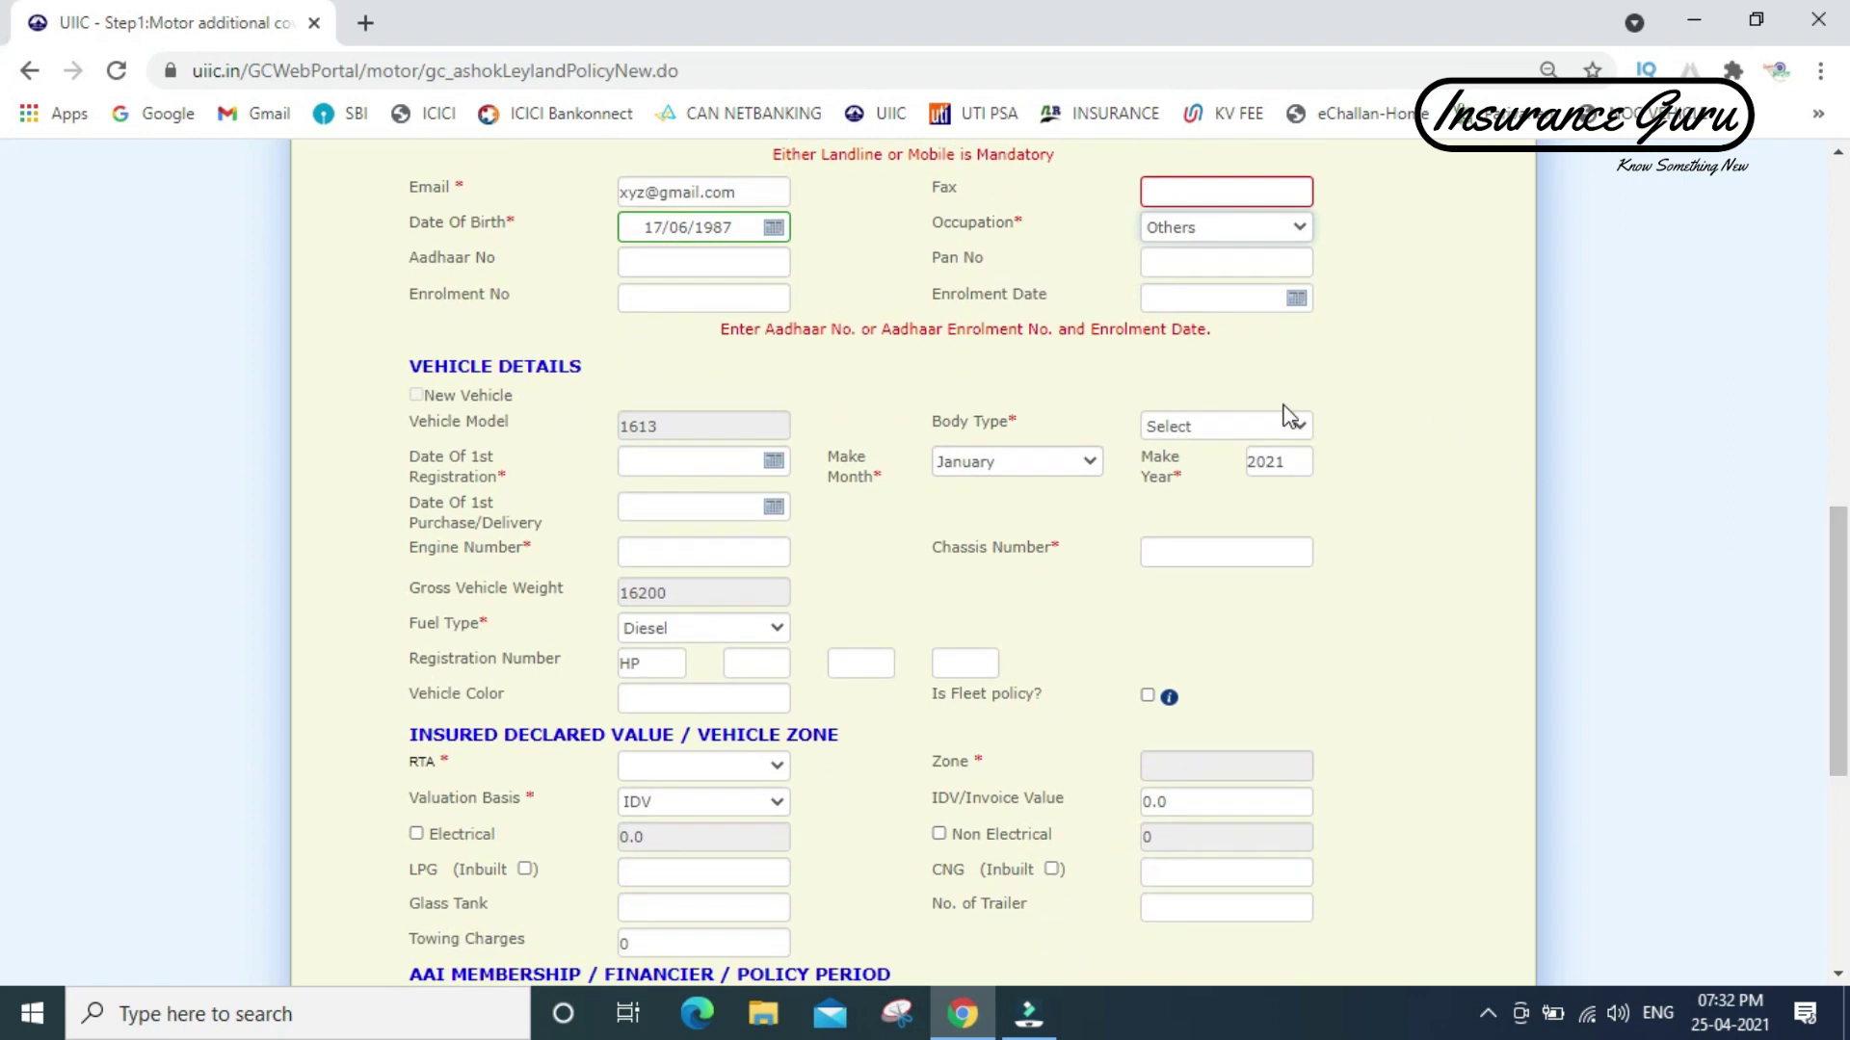
left_click(1250, 434)
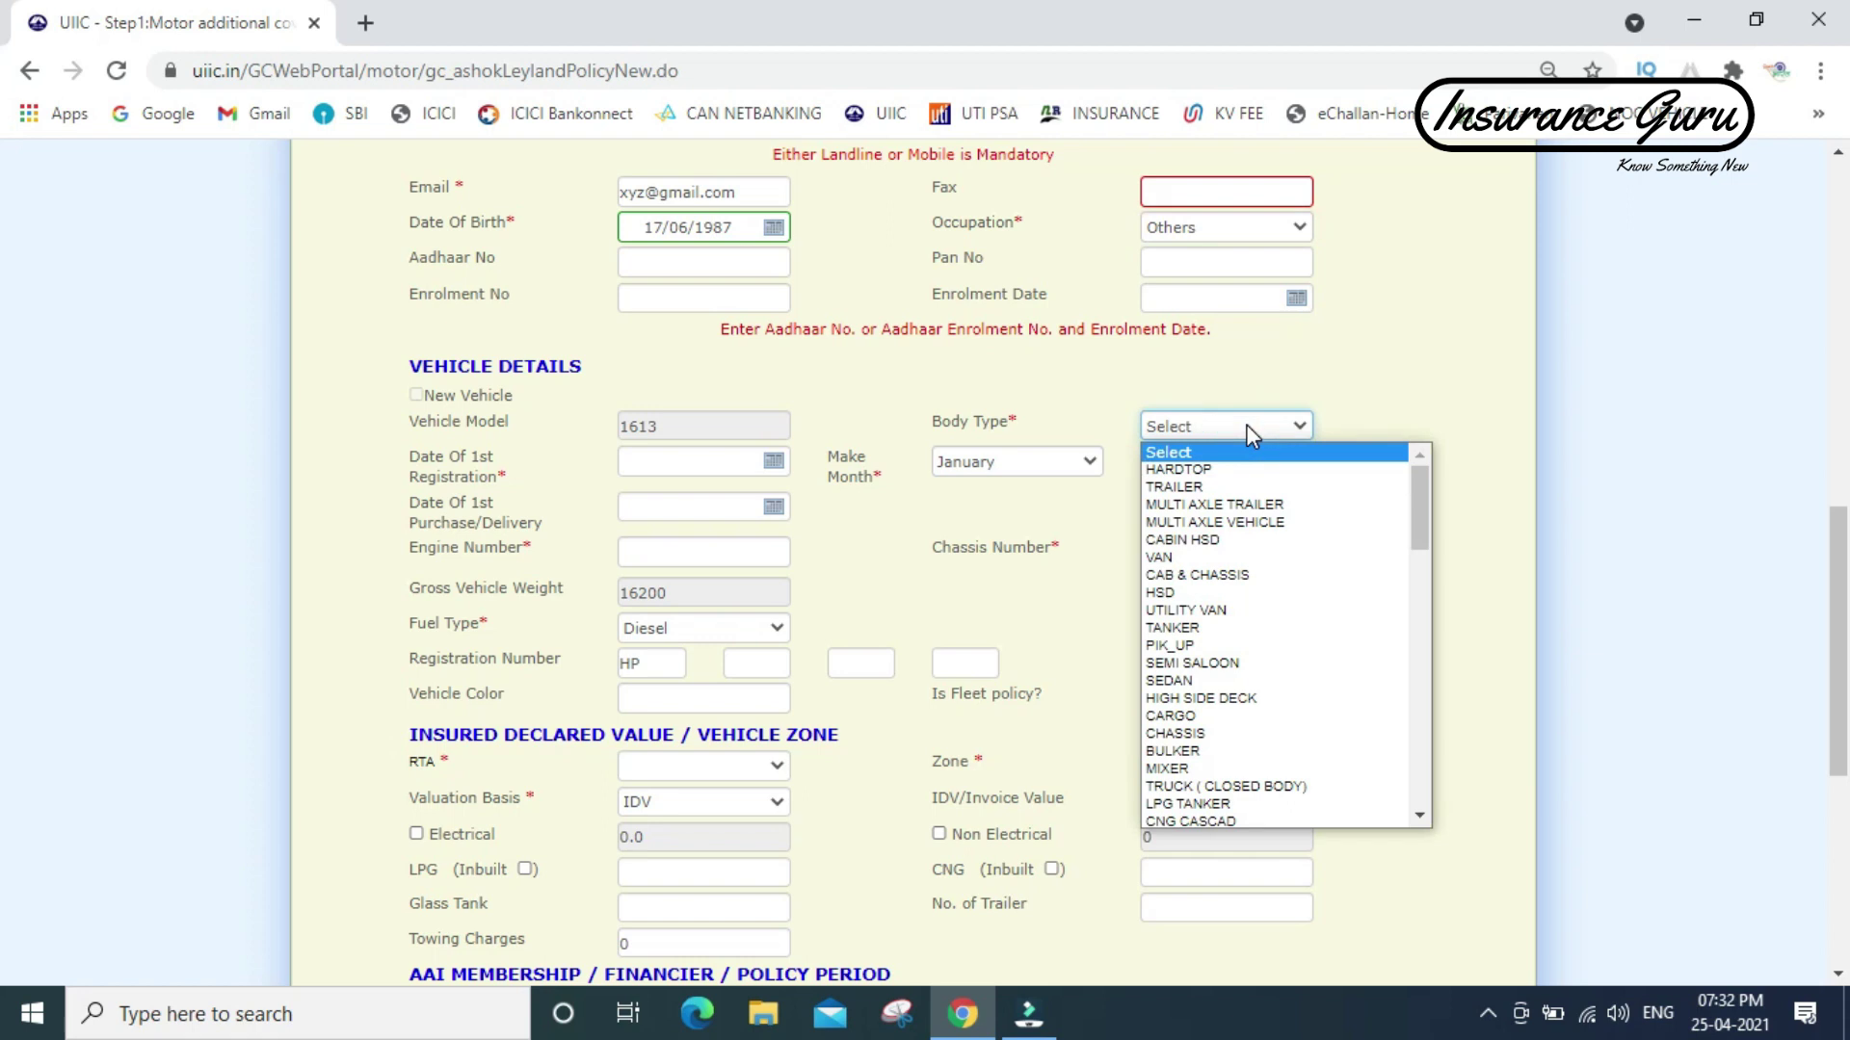
type("tru")
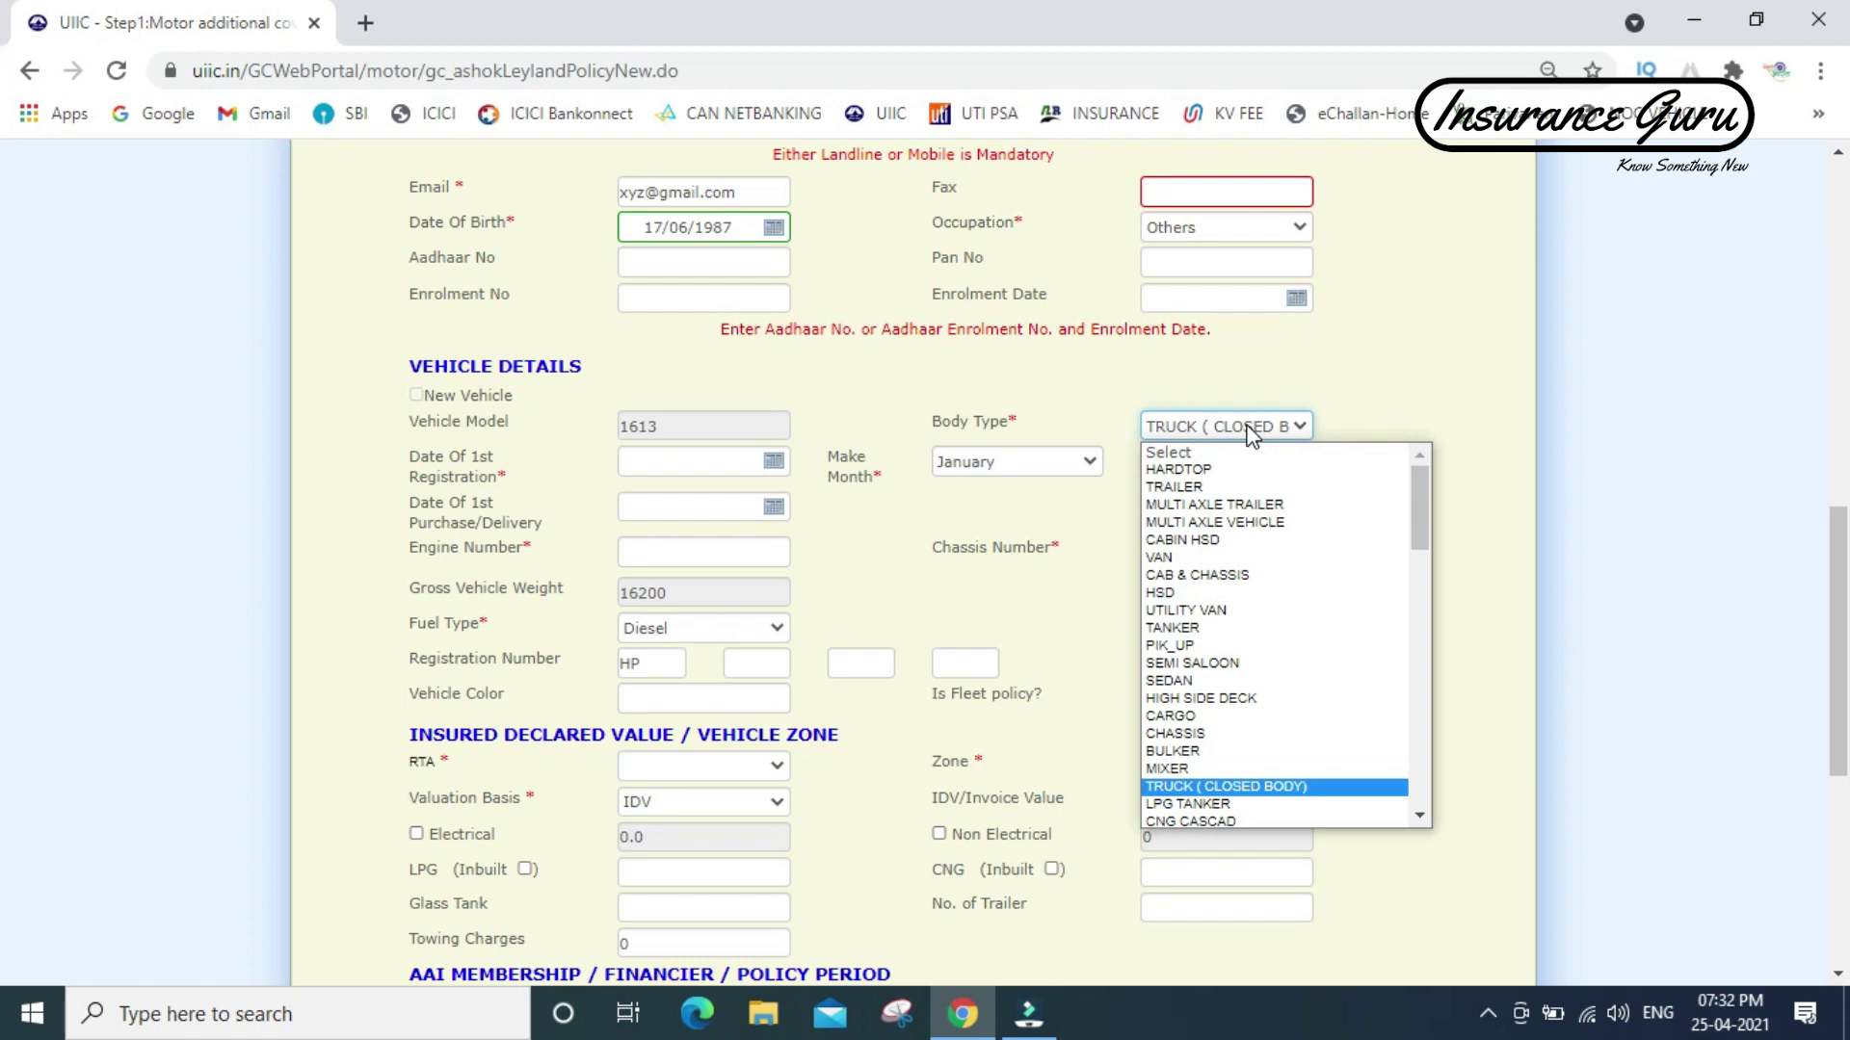
left_click(1251, 425)
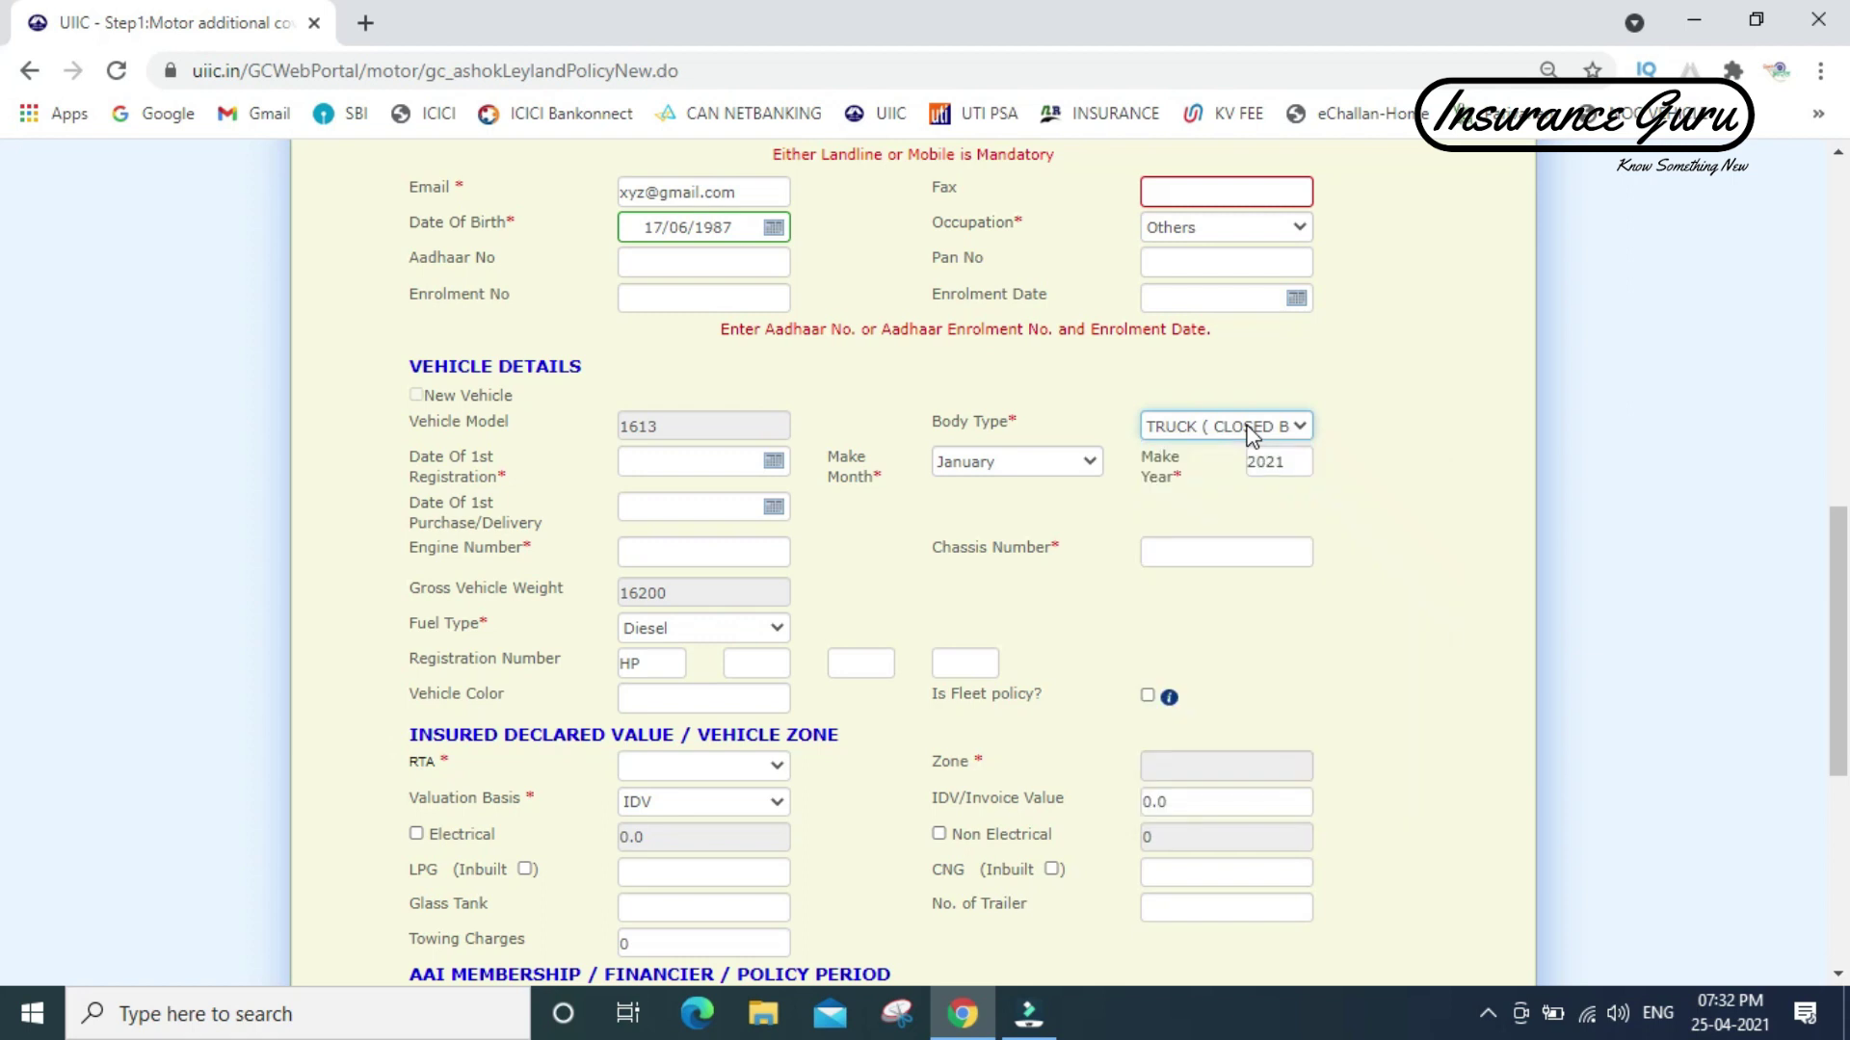
- Set make year 2018 and first registration date 23/04/2018
left_click(1288, 463)
key("BackSpace")
key("BackSpace")
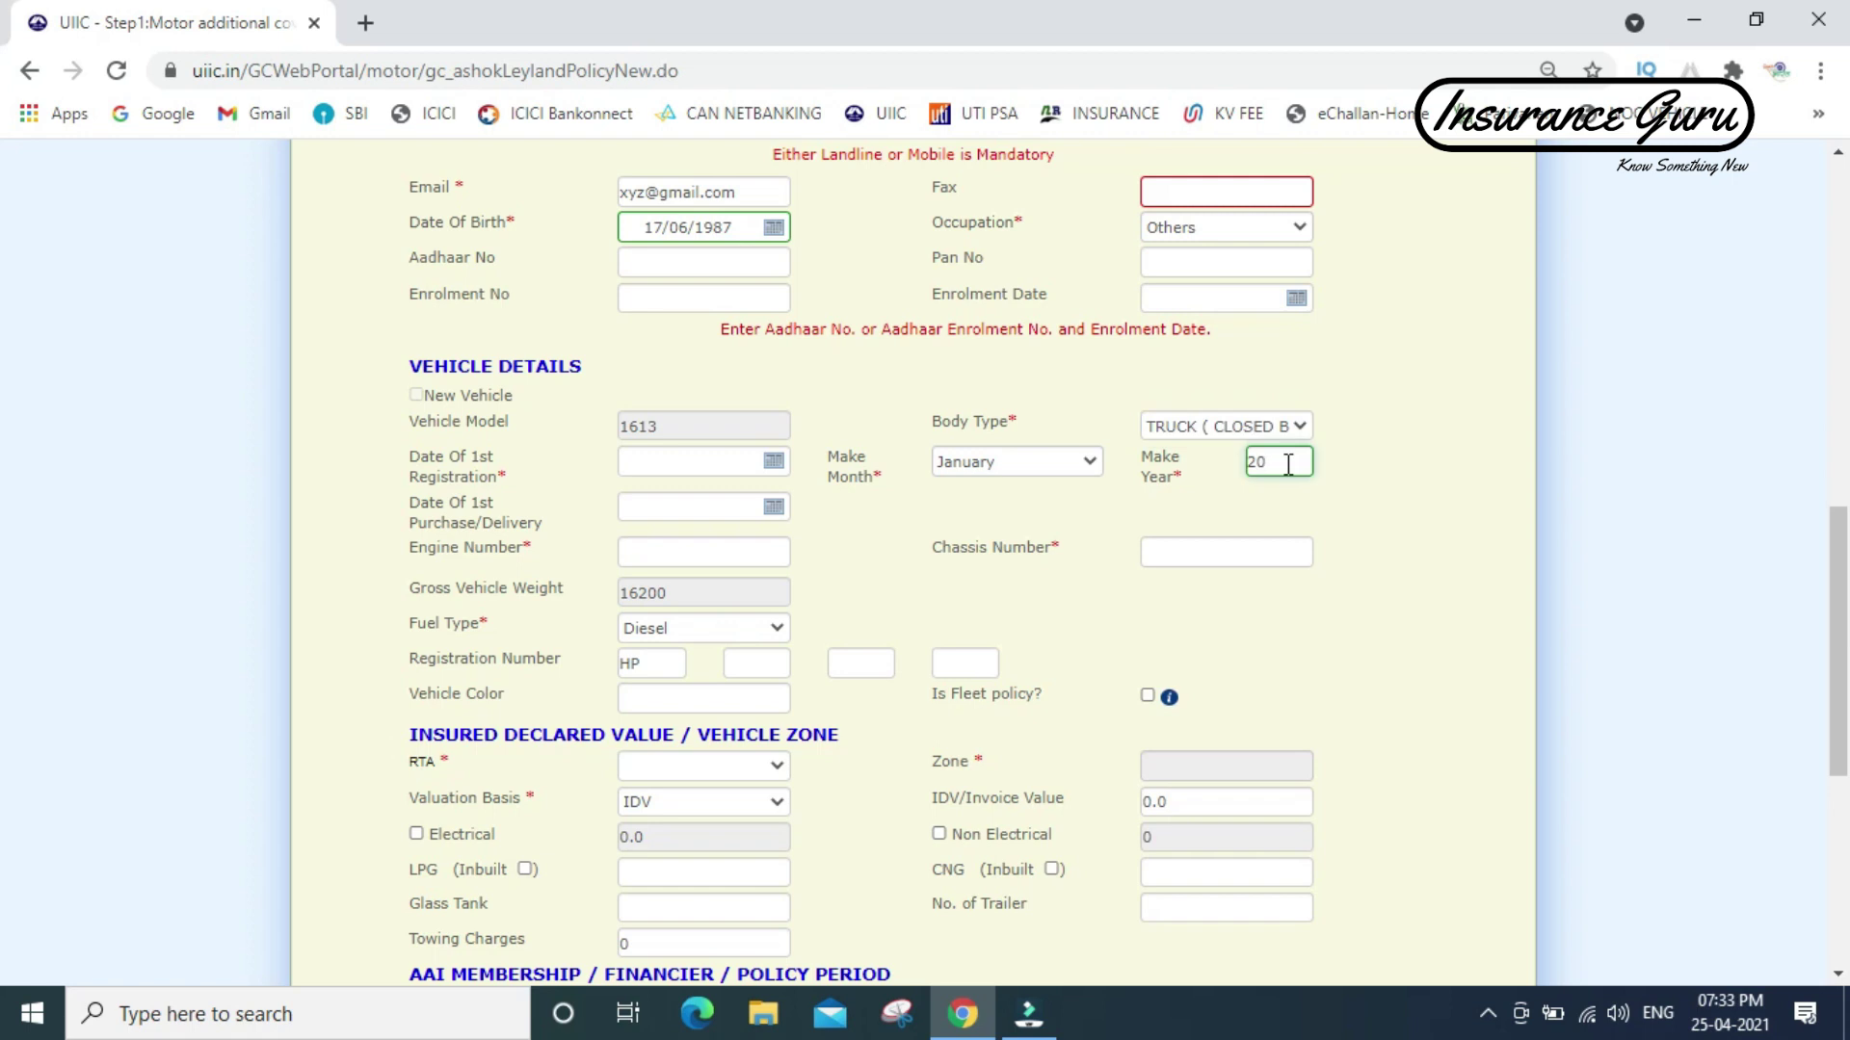
type("18")
left_click(773, 461)
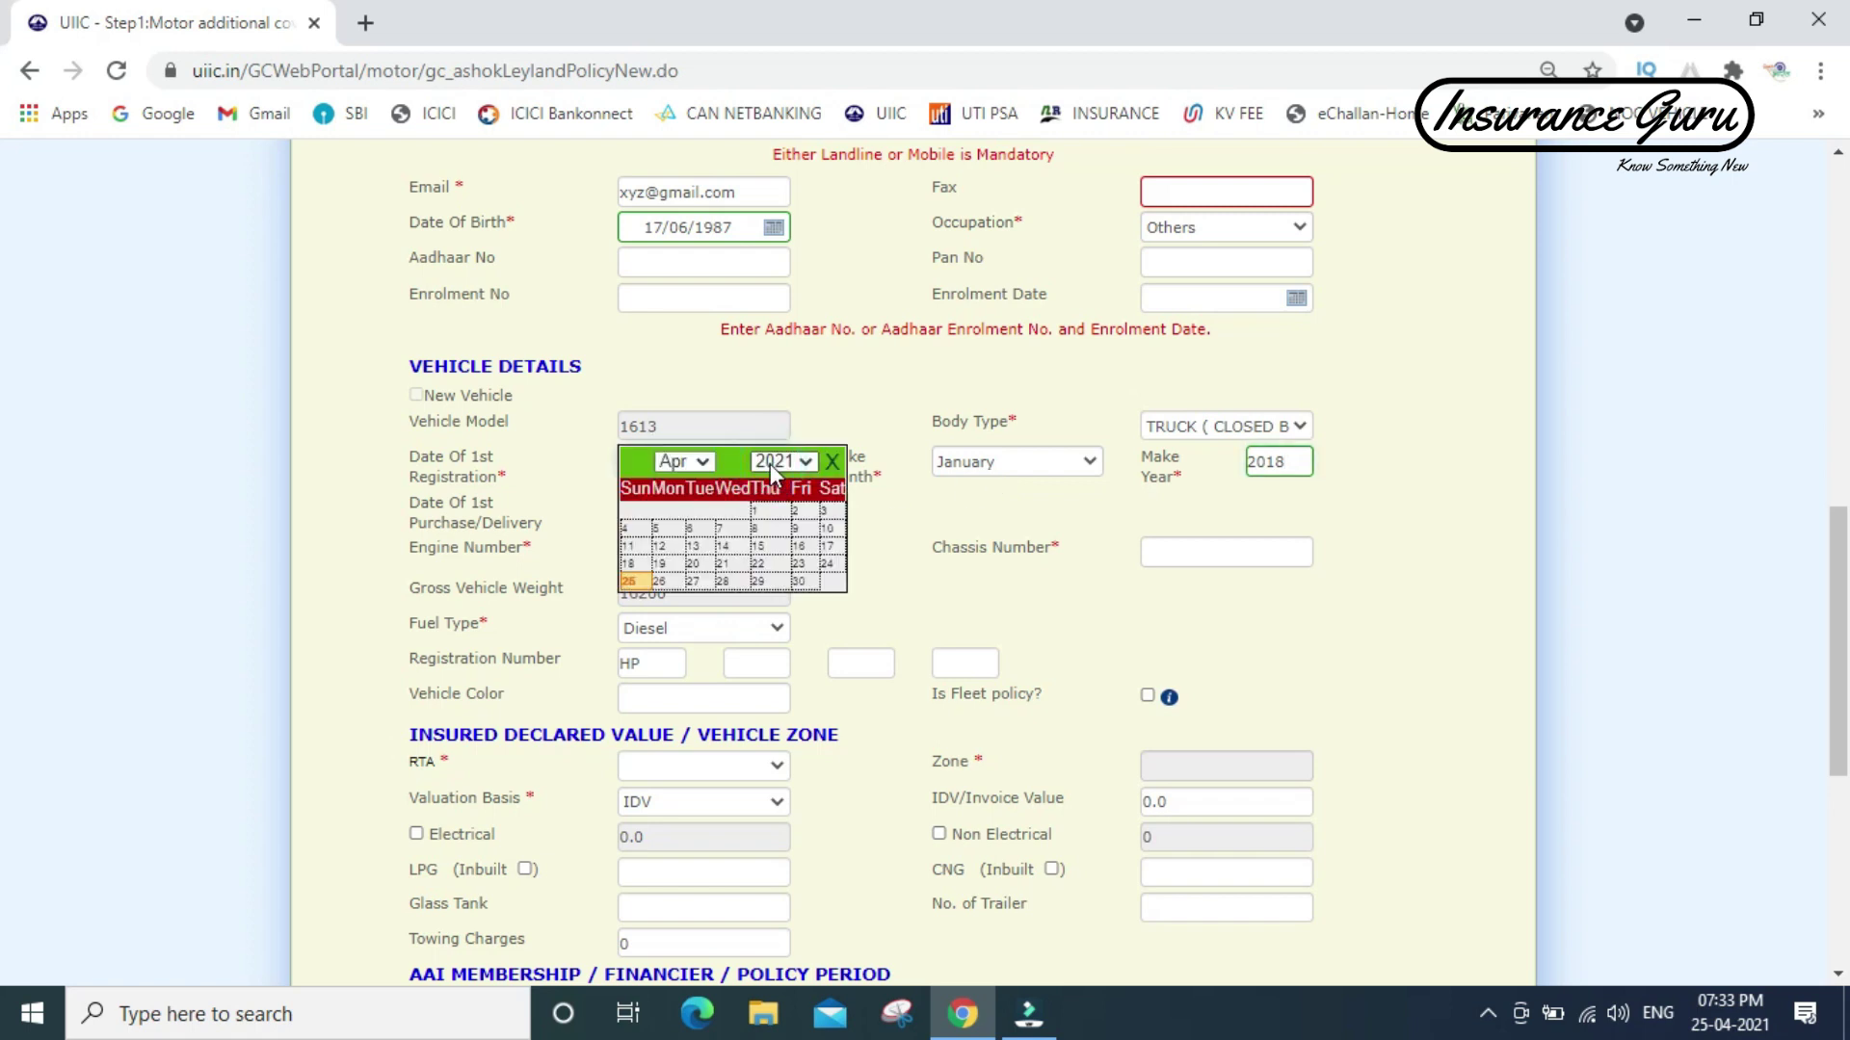
left_click(771, 464)
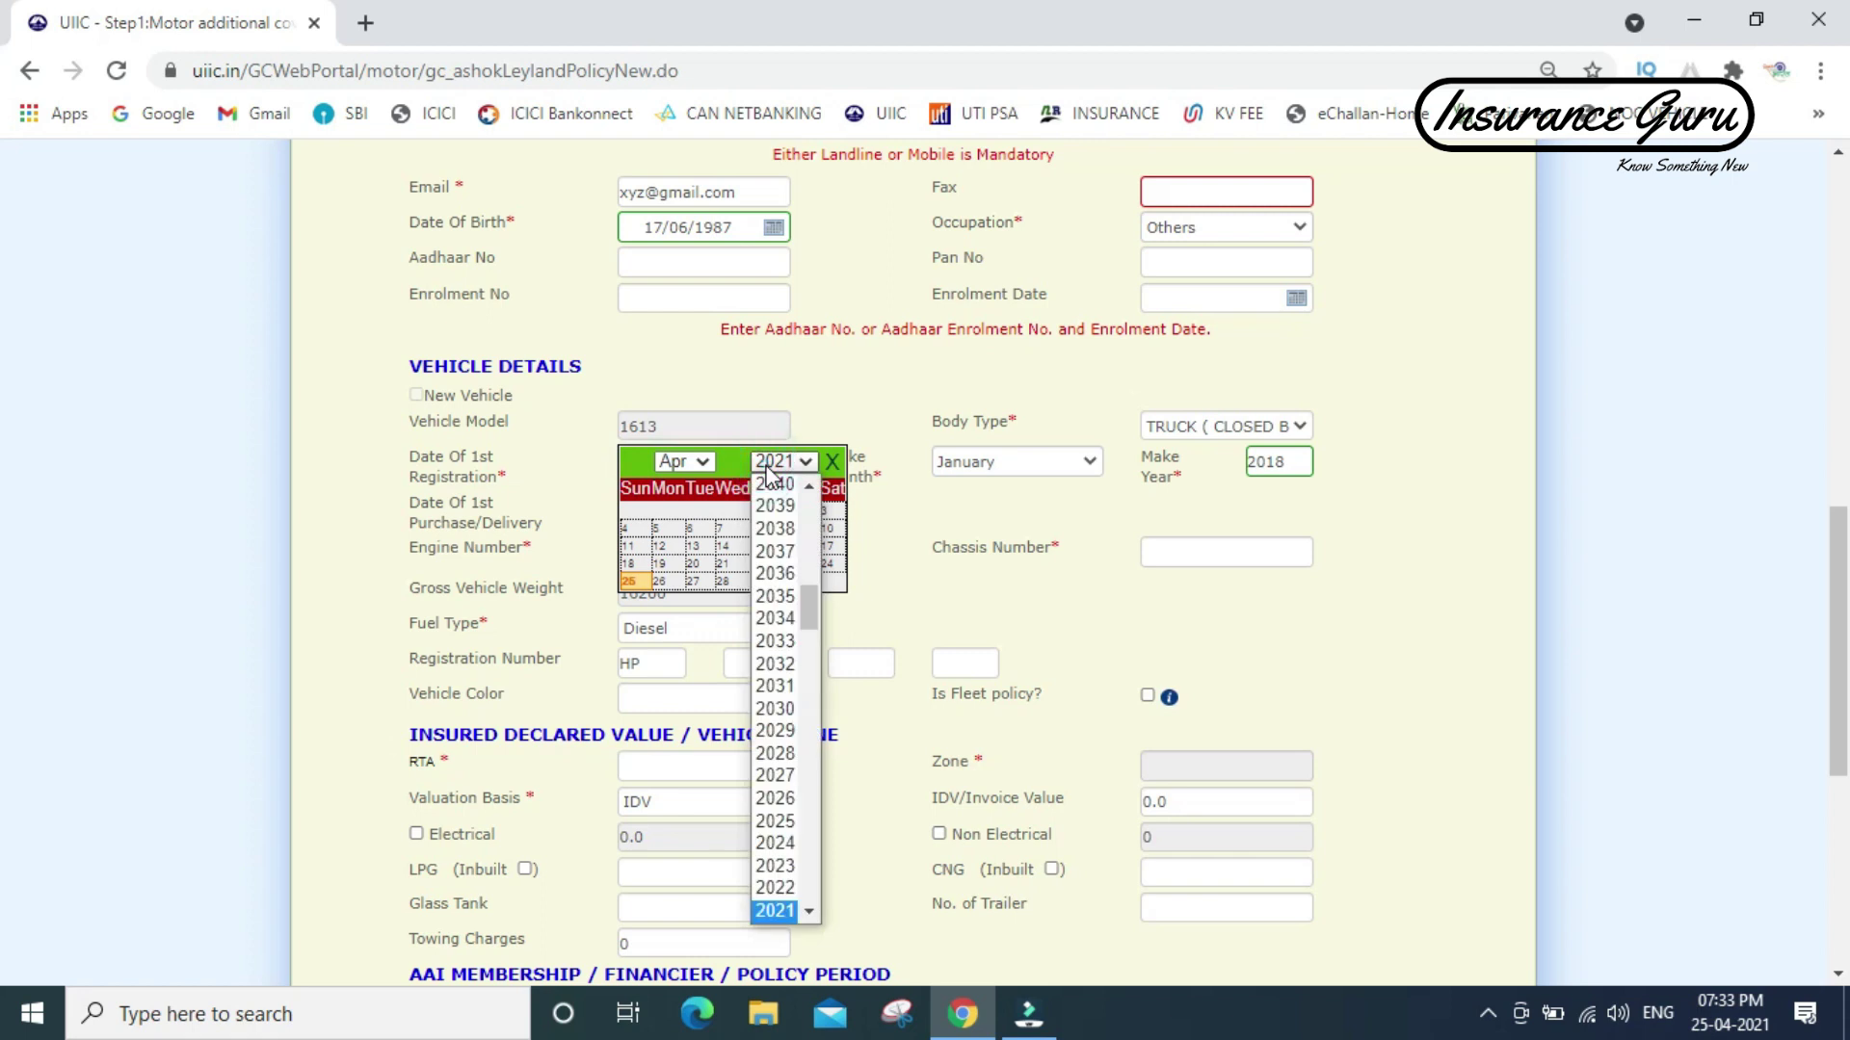
left_click_drag(811, 600, 813, 617)
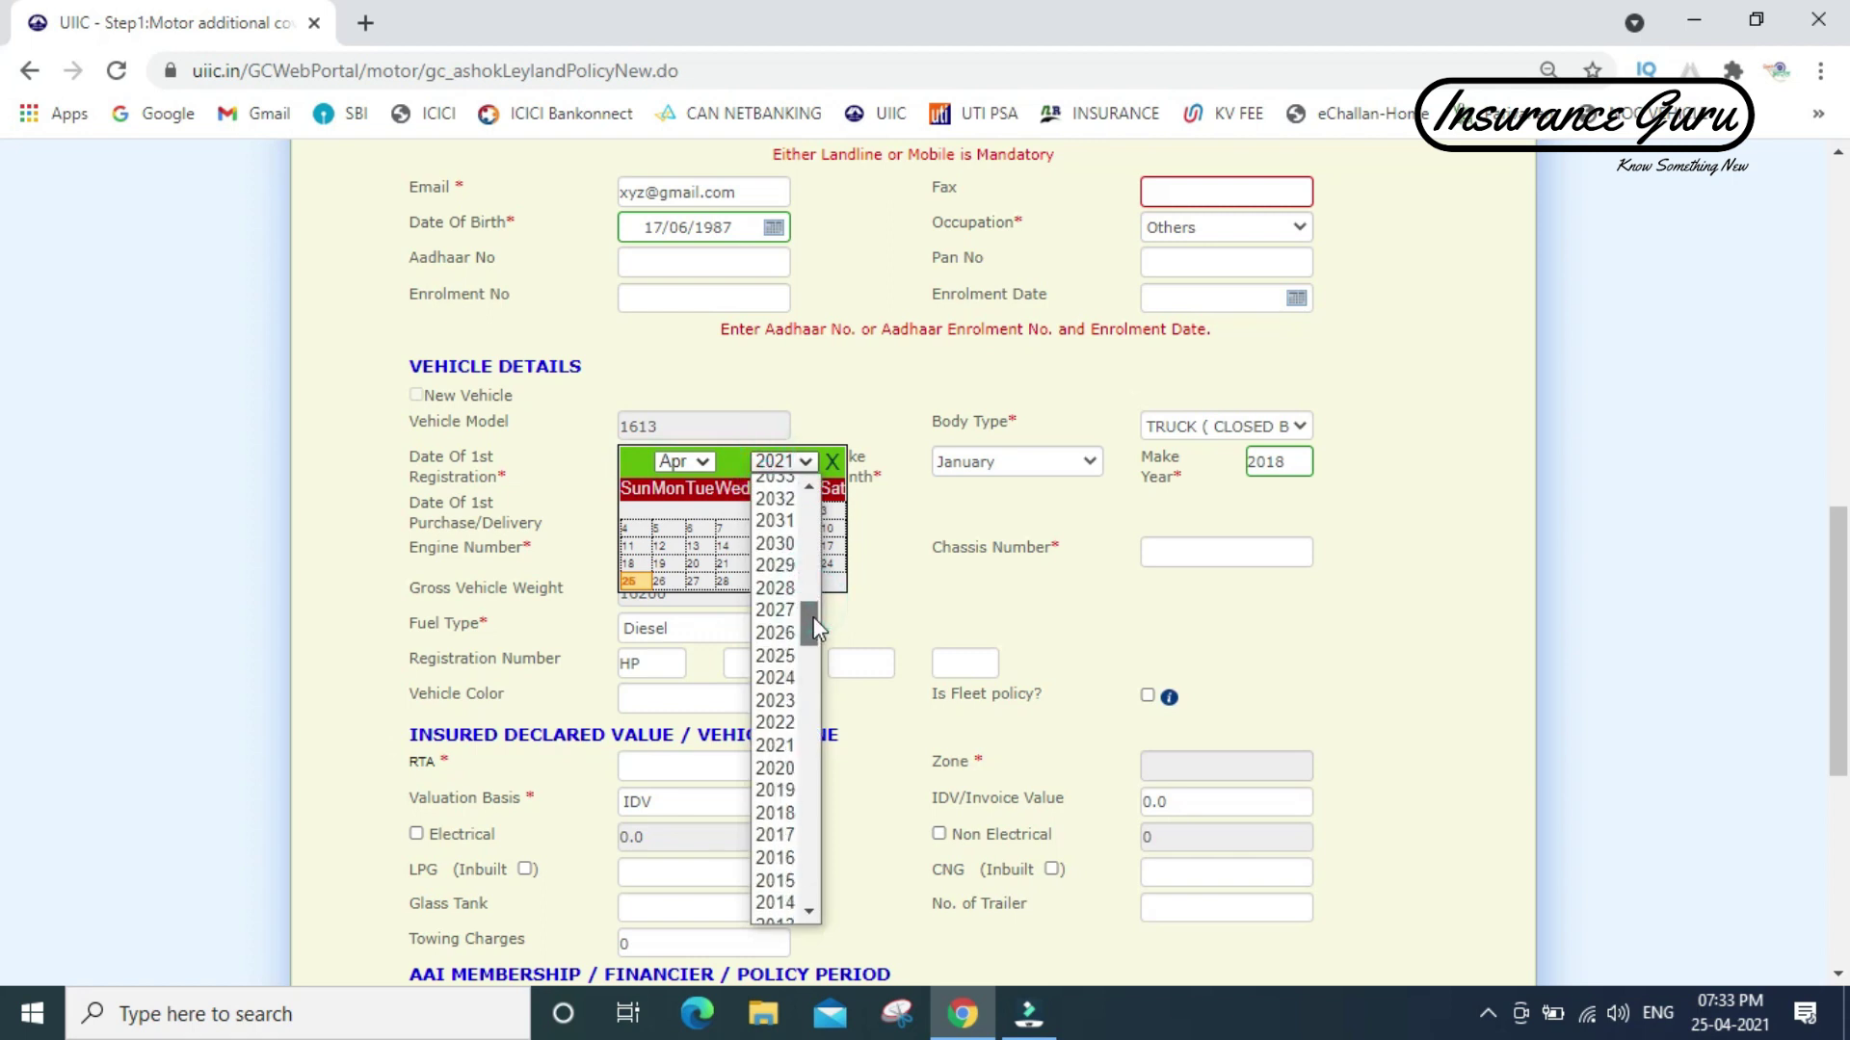
left_click(774, 812)
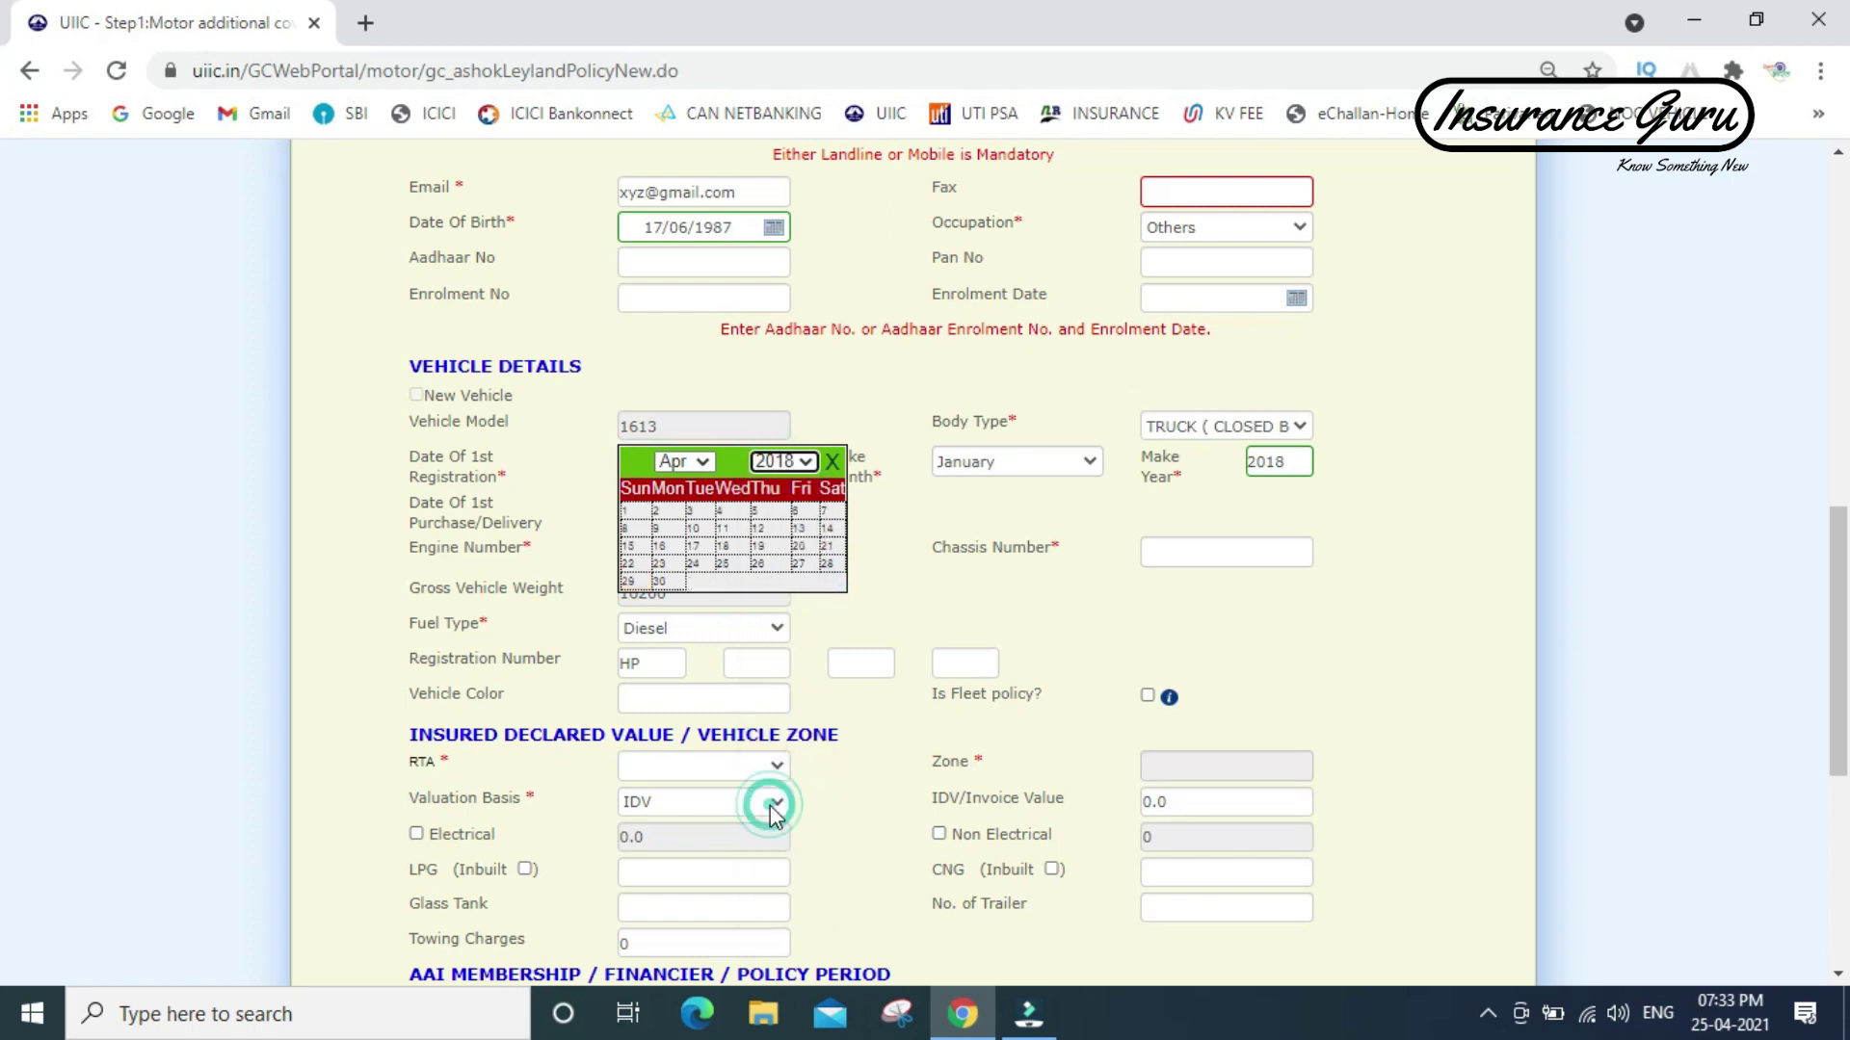
left_click(663, 563)
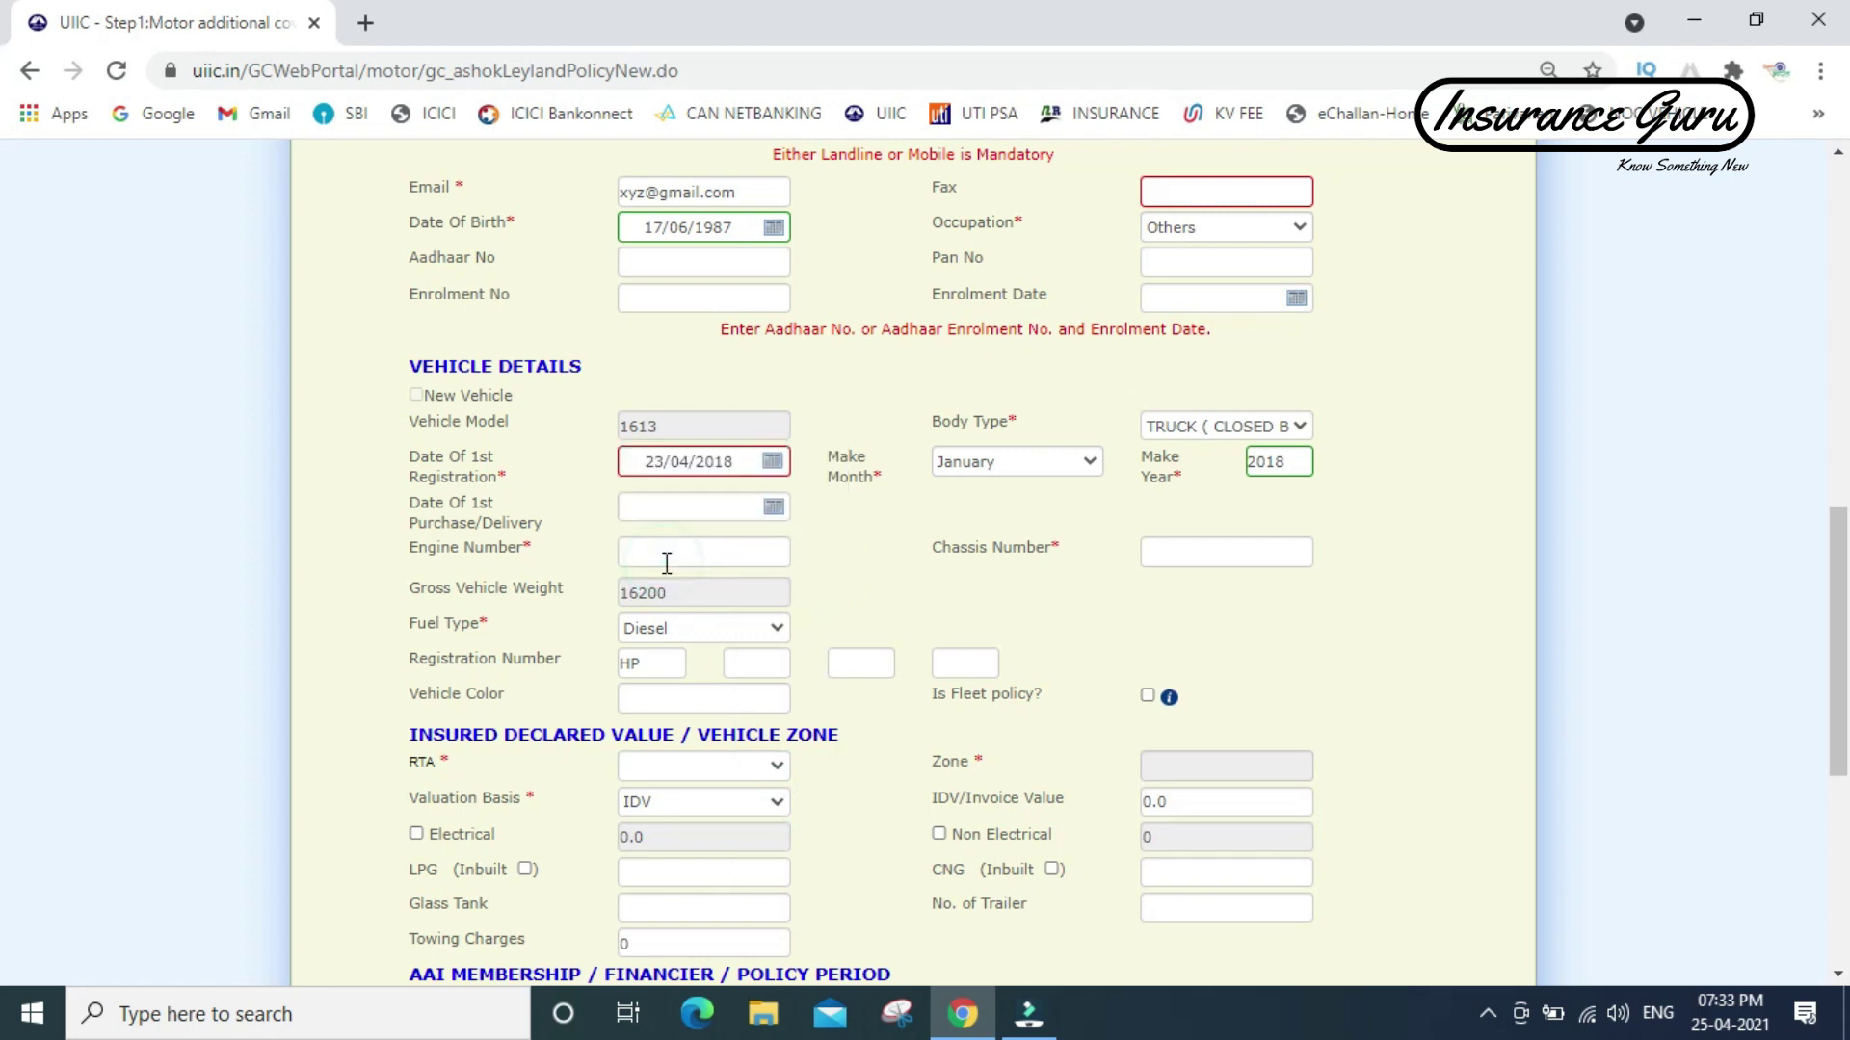
- Enter engine number 12345, chassis number 56789 and registration HP 47 AB 0000
left_click(663, 554)
type("12345")
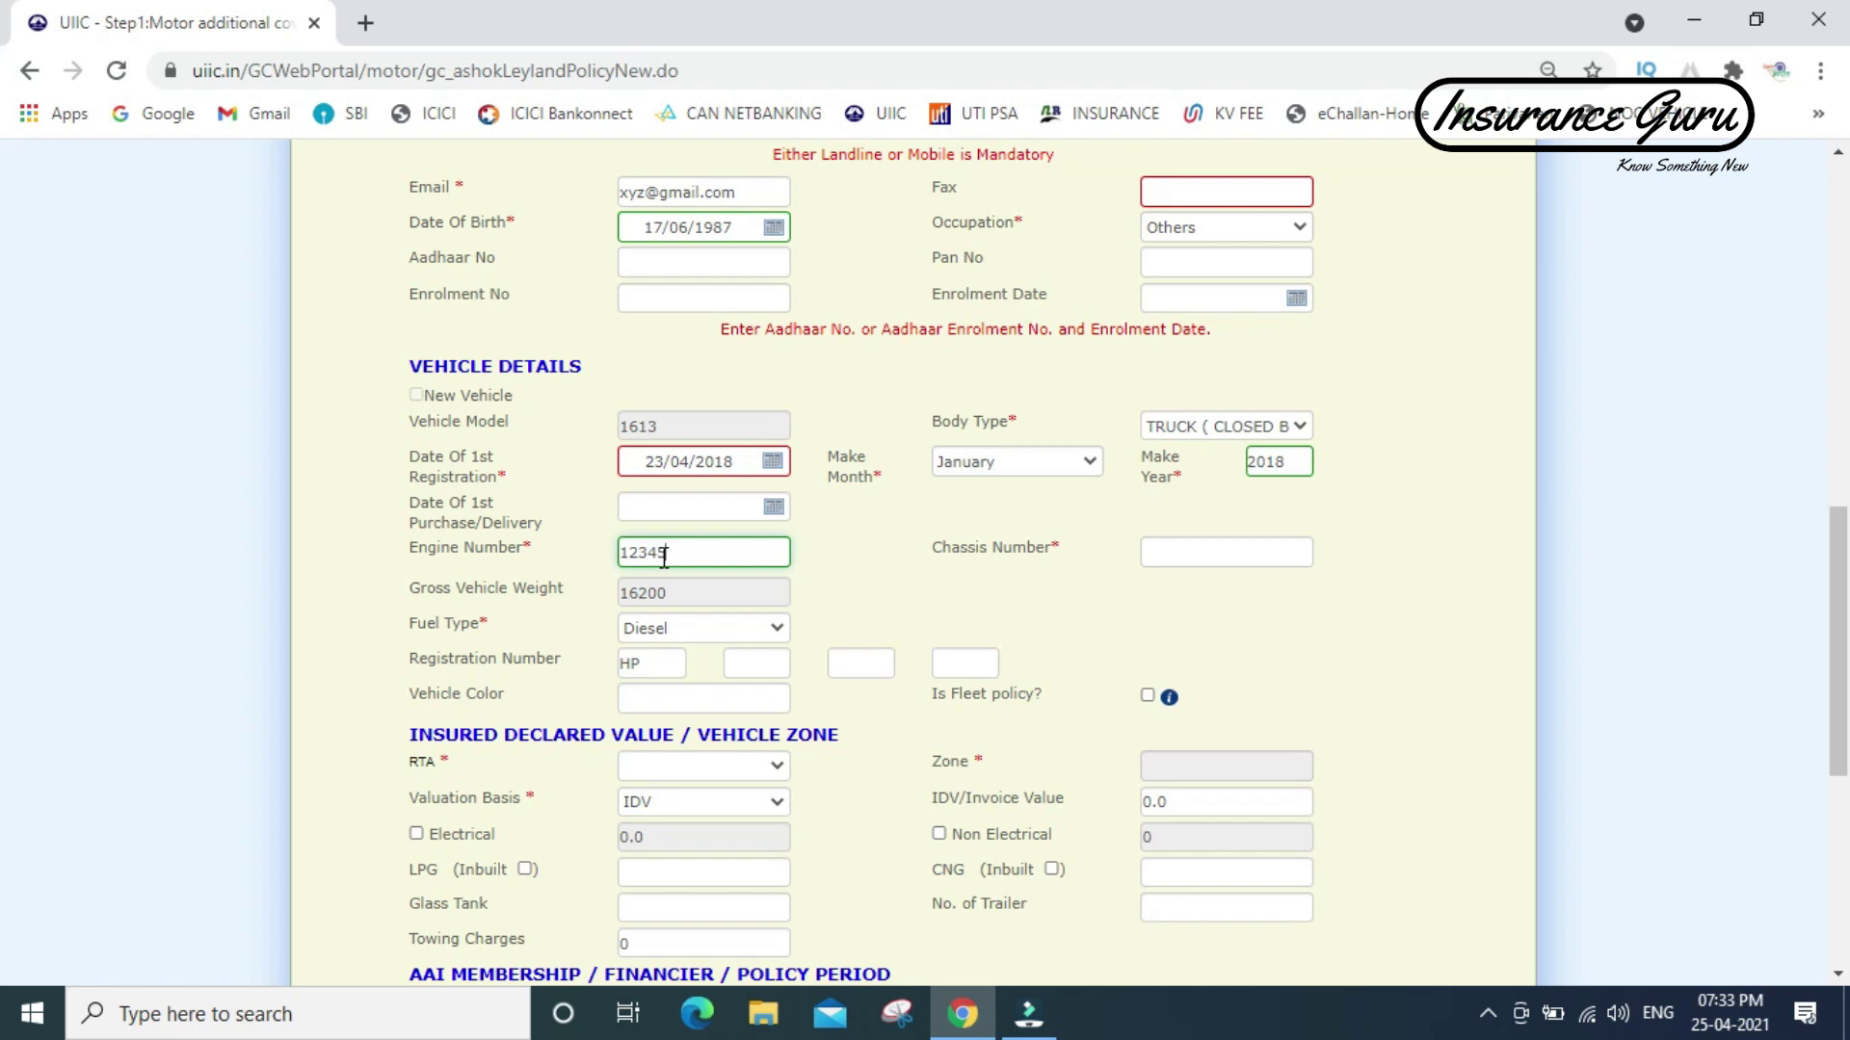
key("Tab")
type("56789")
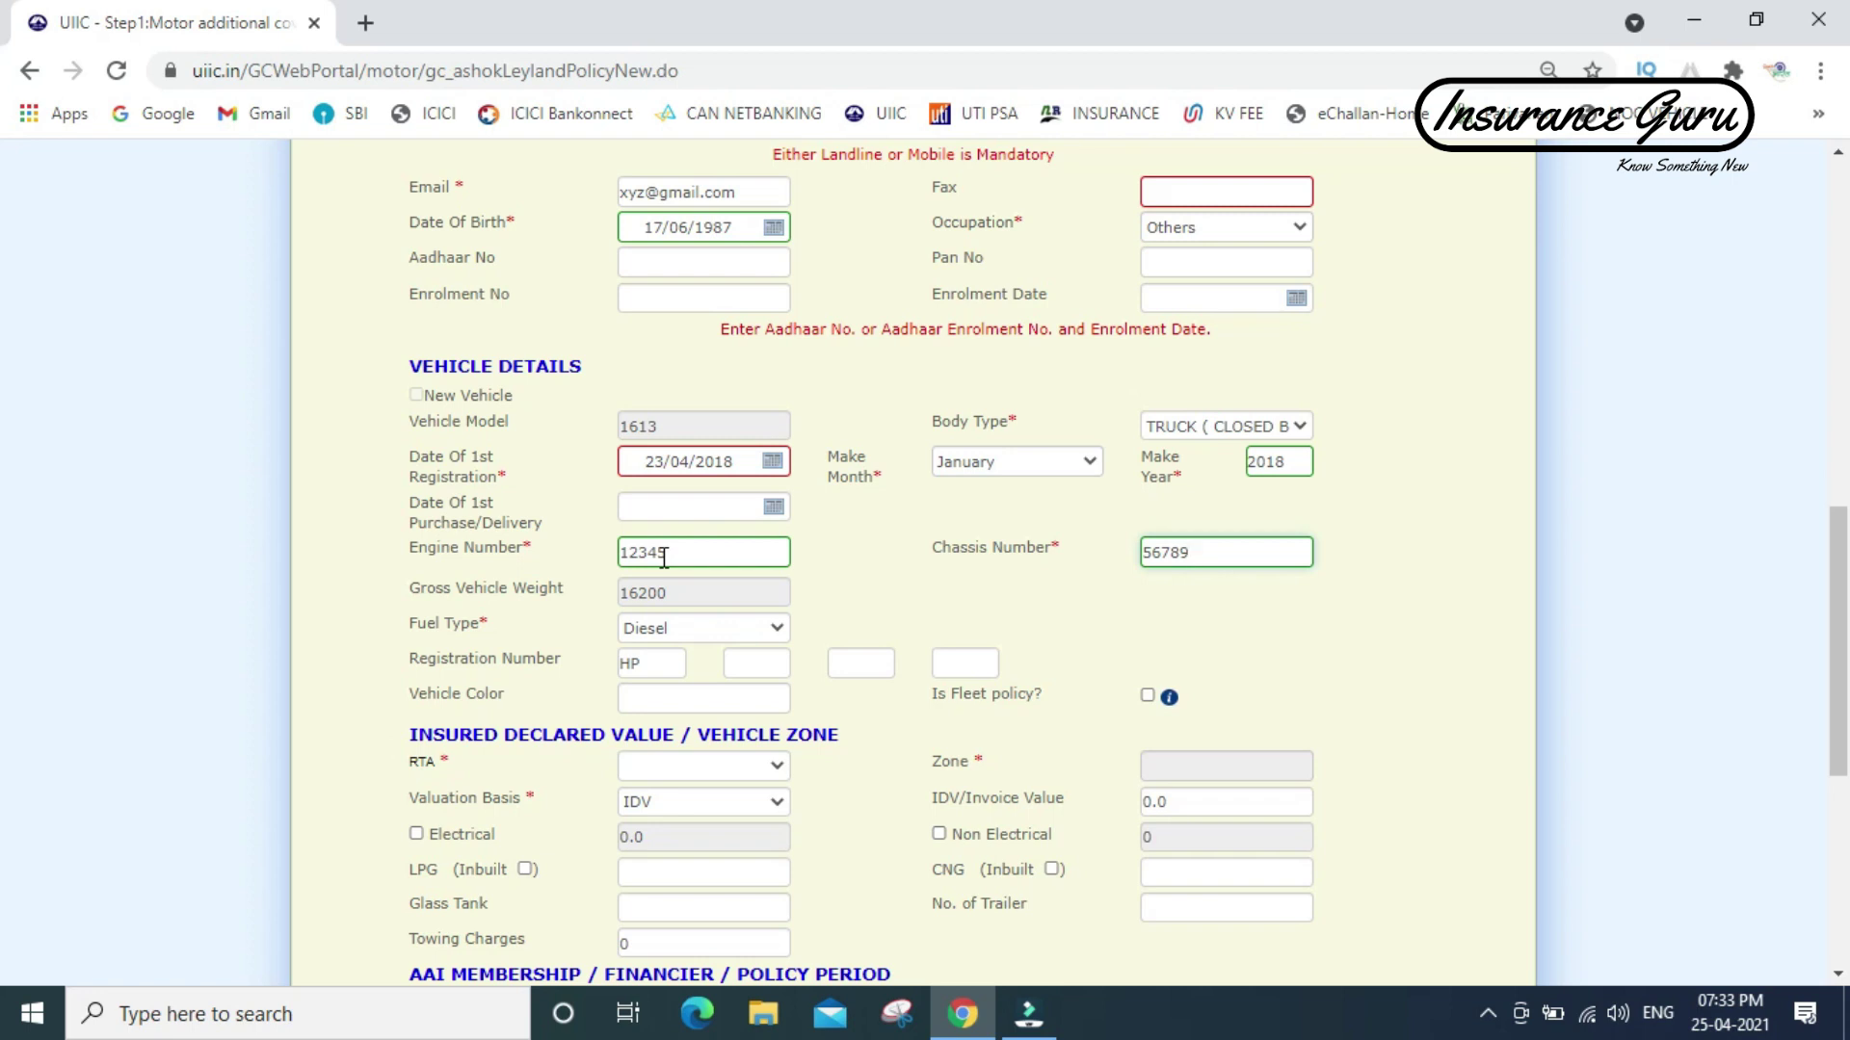
left_click(752, 664)
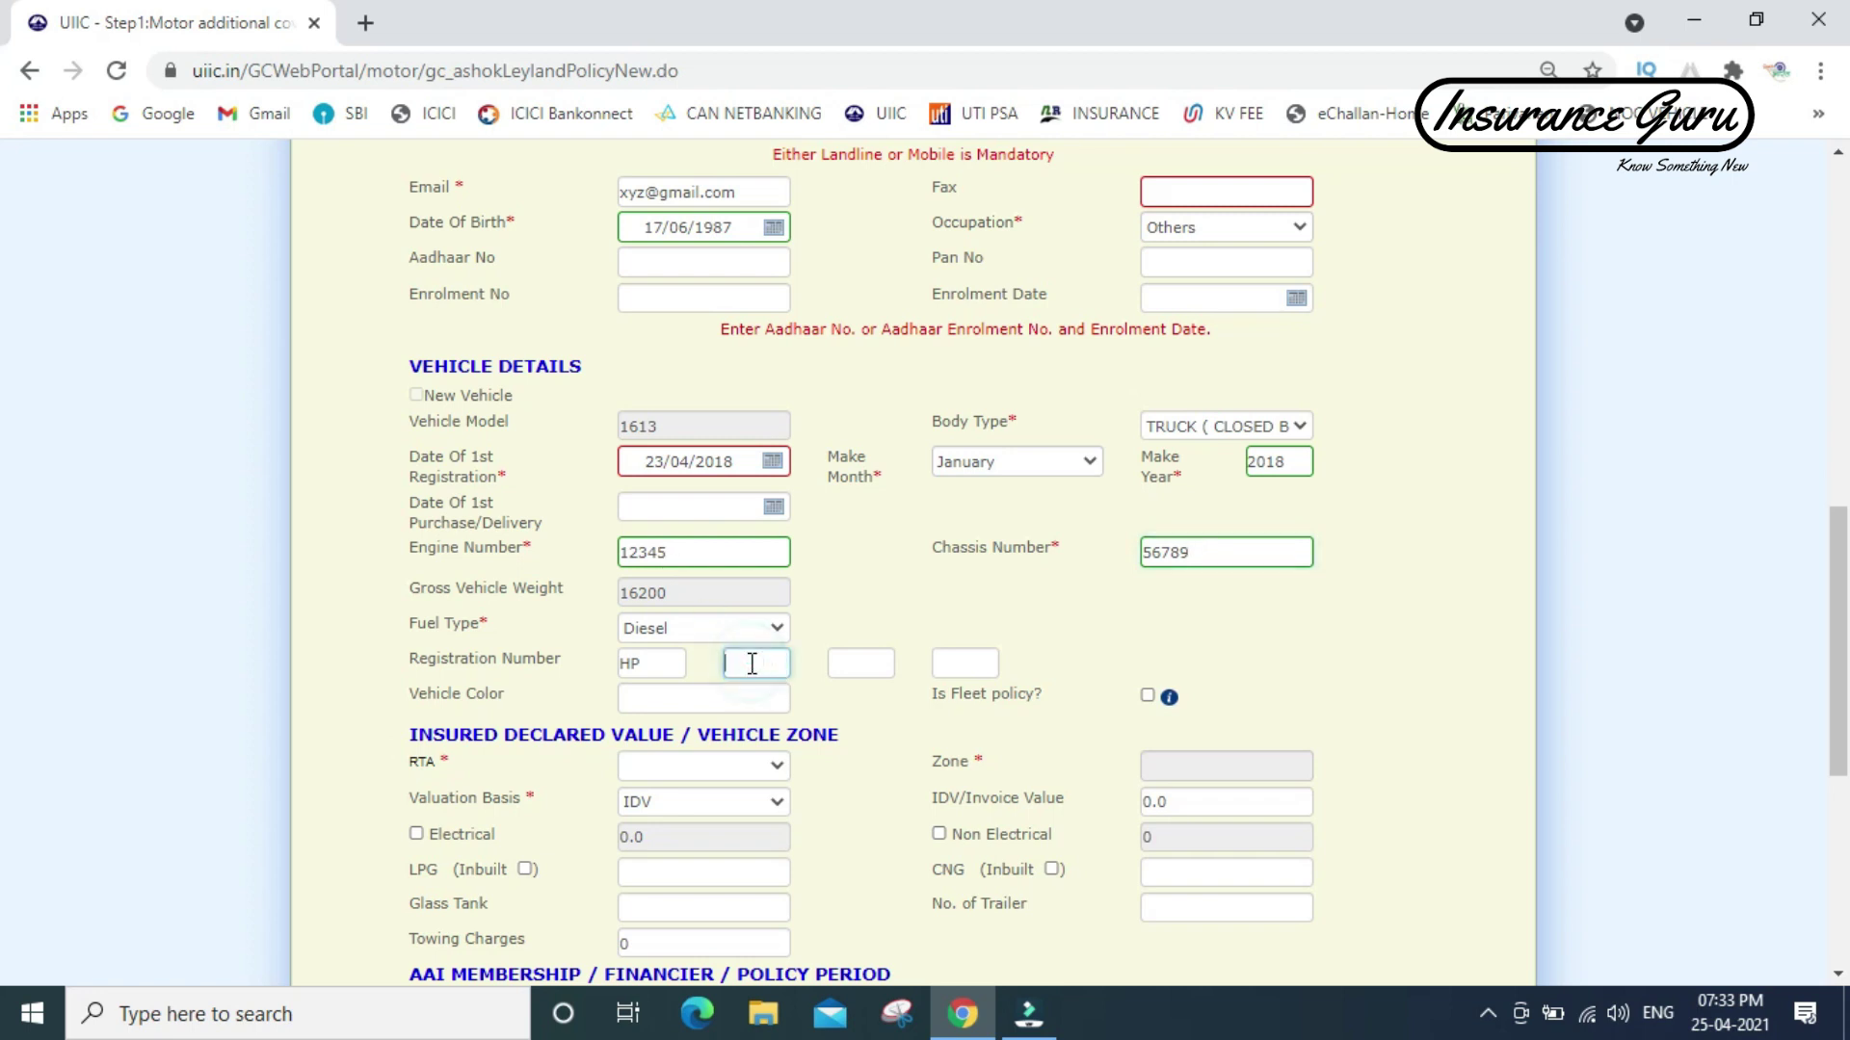
type("47")
key("Tab")
type("AB")
key("Tab")
type("0000")
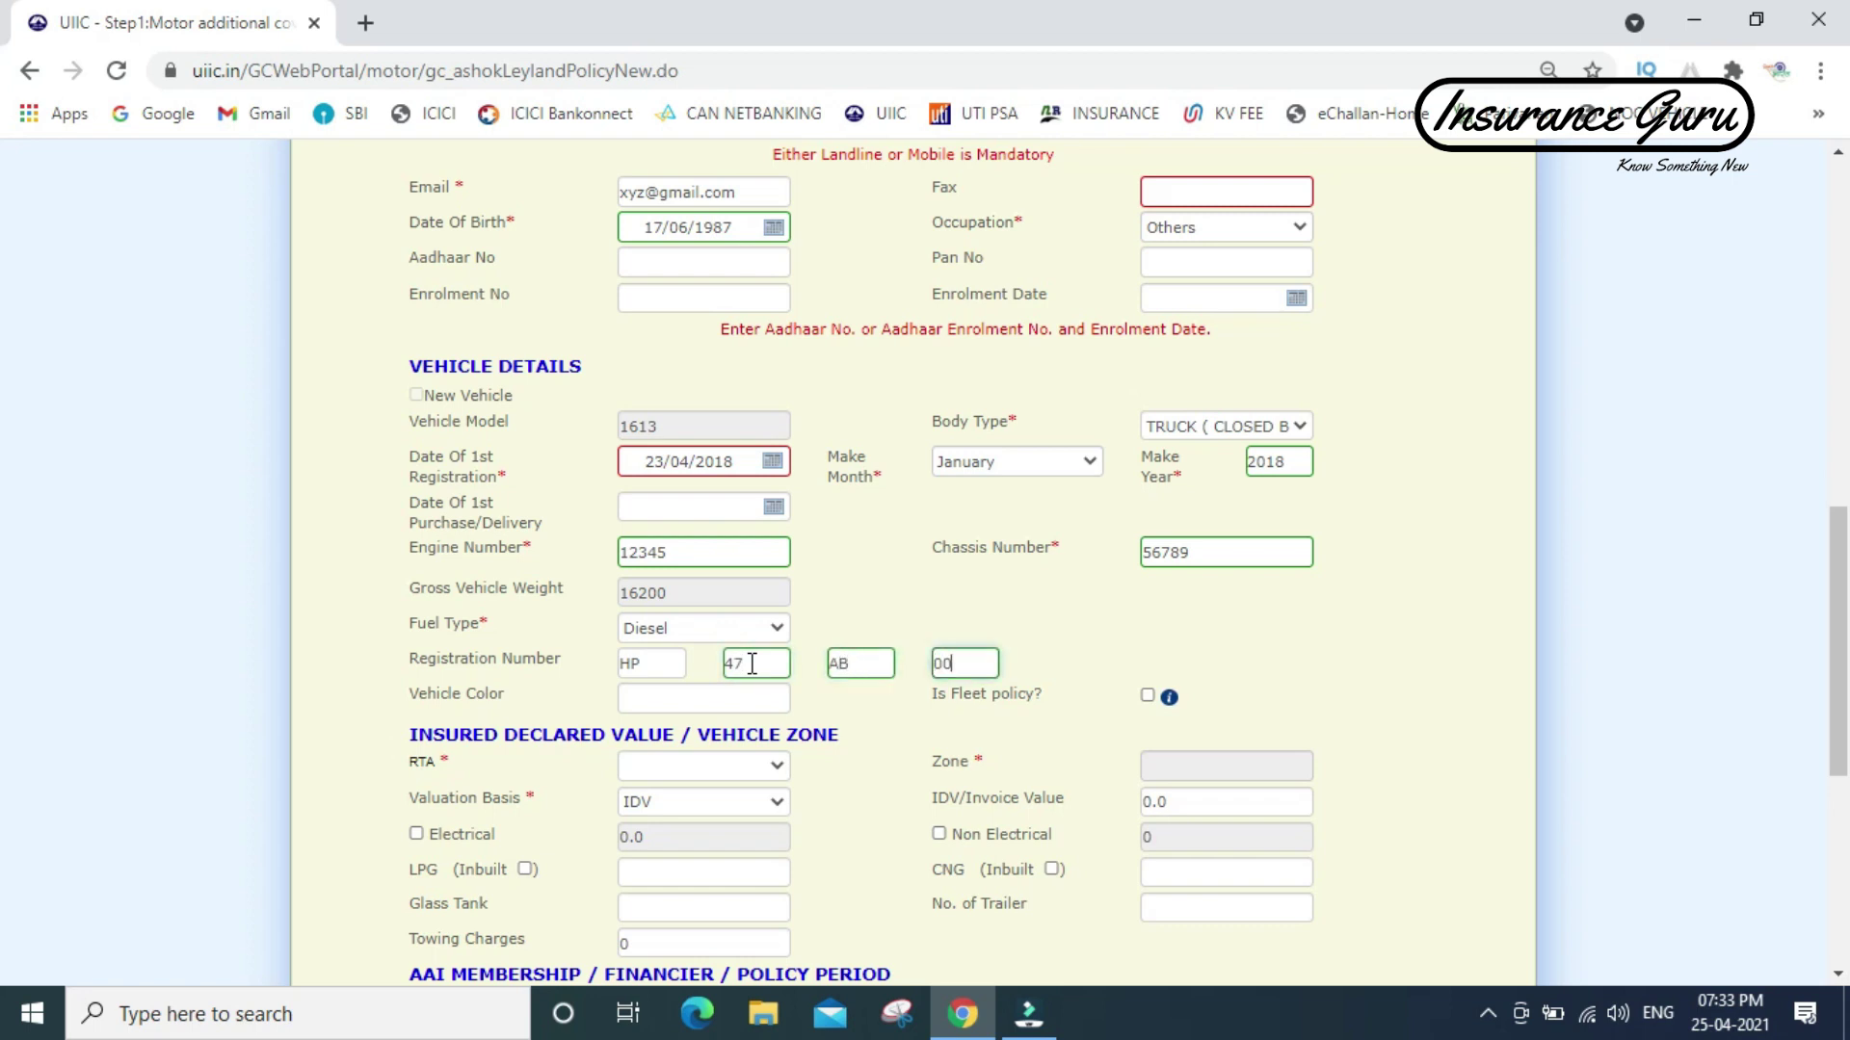
- Choose RTA HP47 DALHOUSIE and set the IDV/Invoice value to 450000
left_click(709, 767)
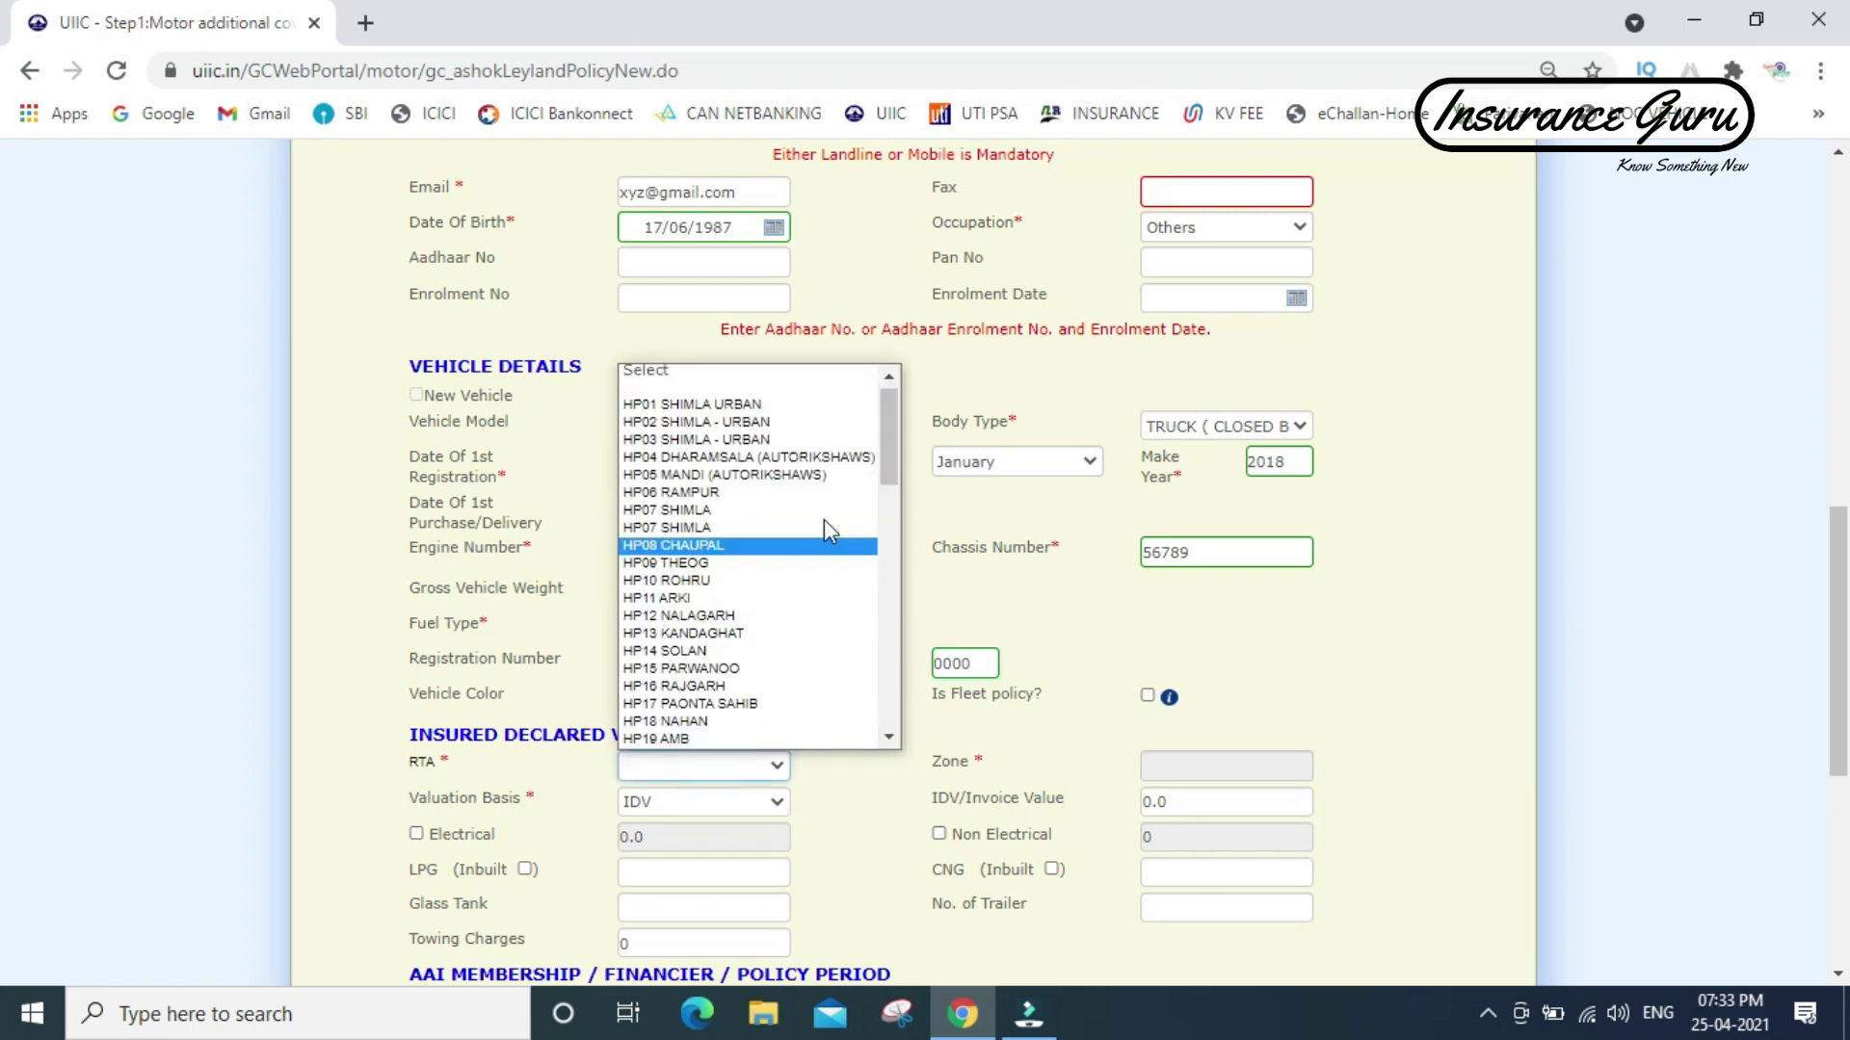
left_click_drag(889, 449, 894, 585)
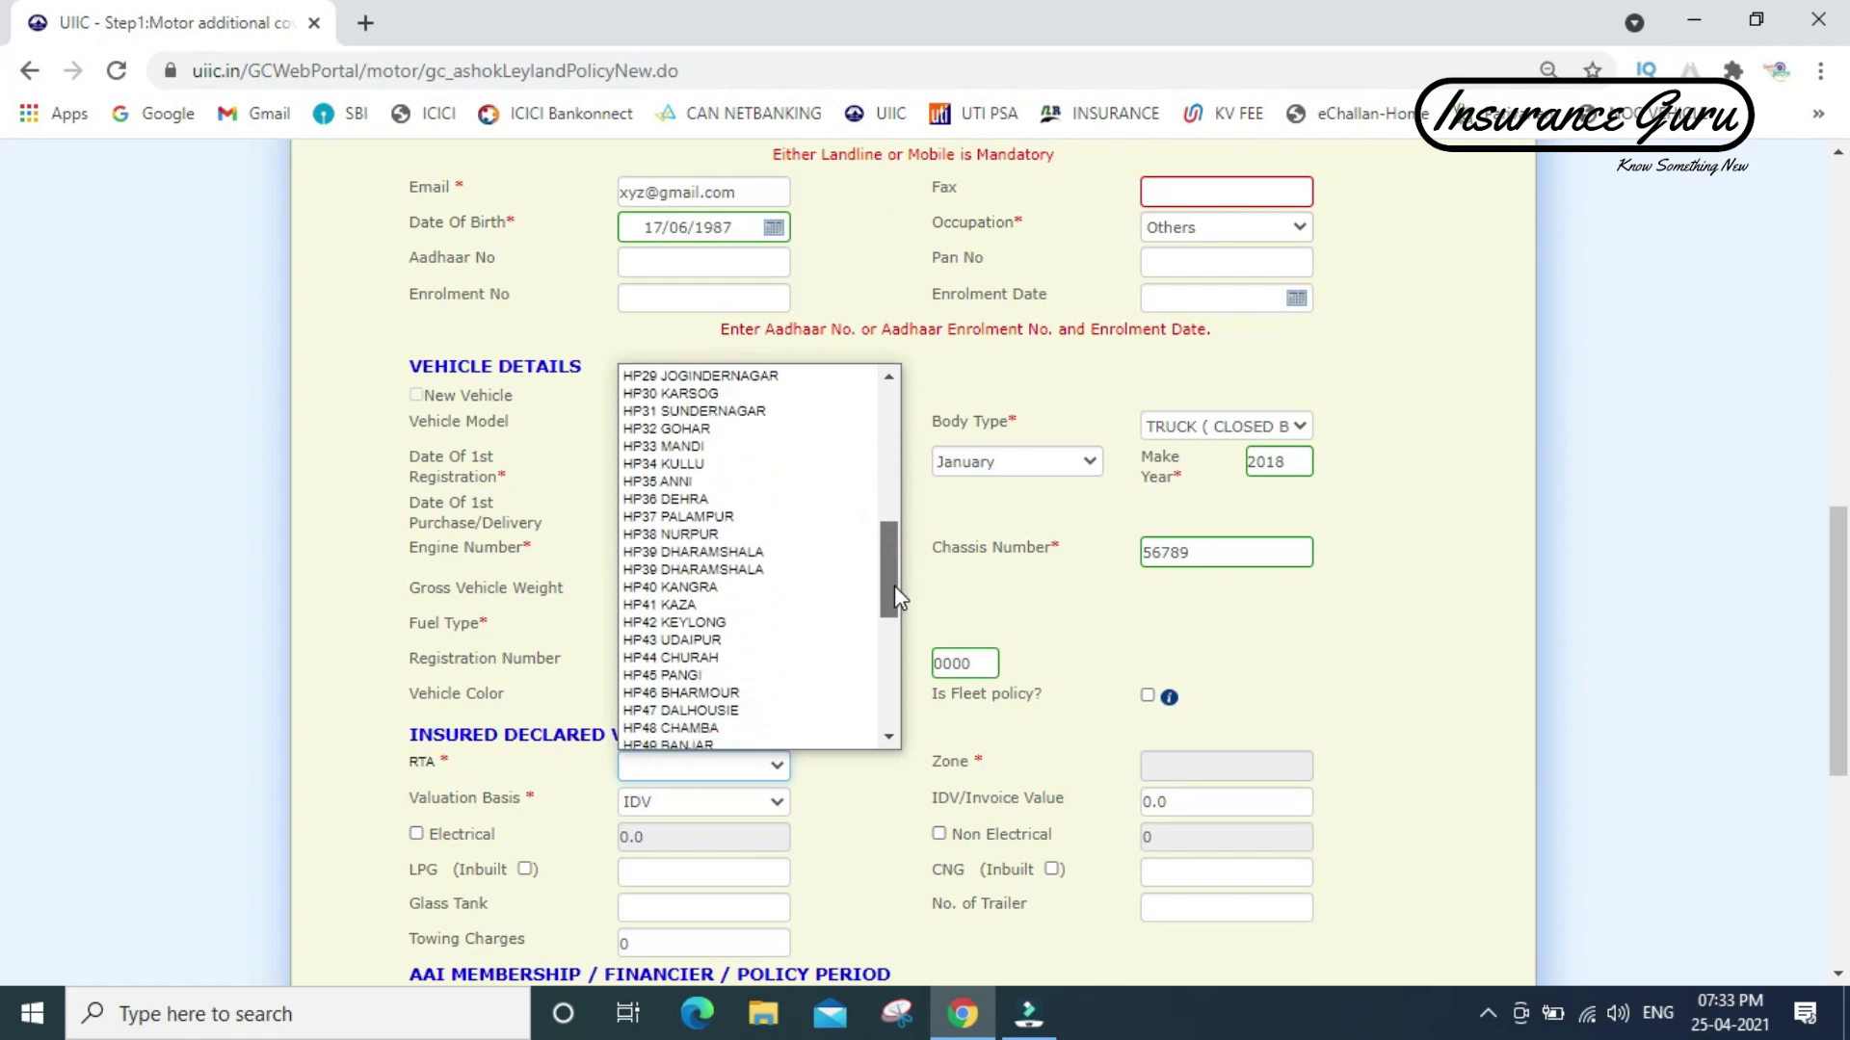
left_click(679, 710)
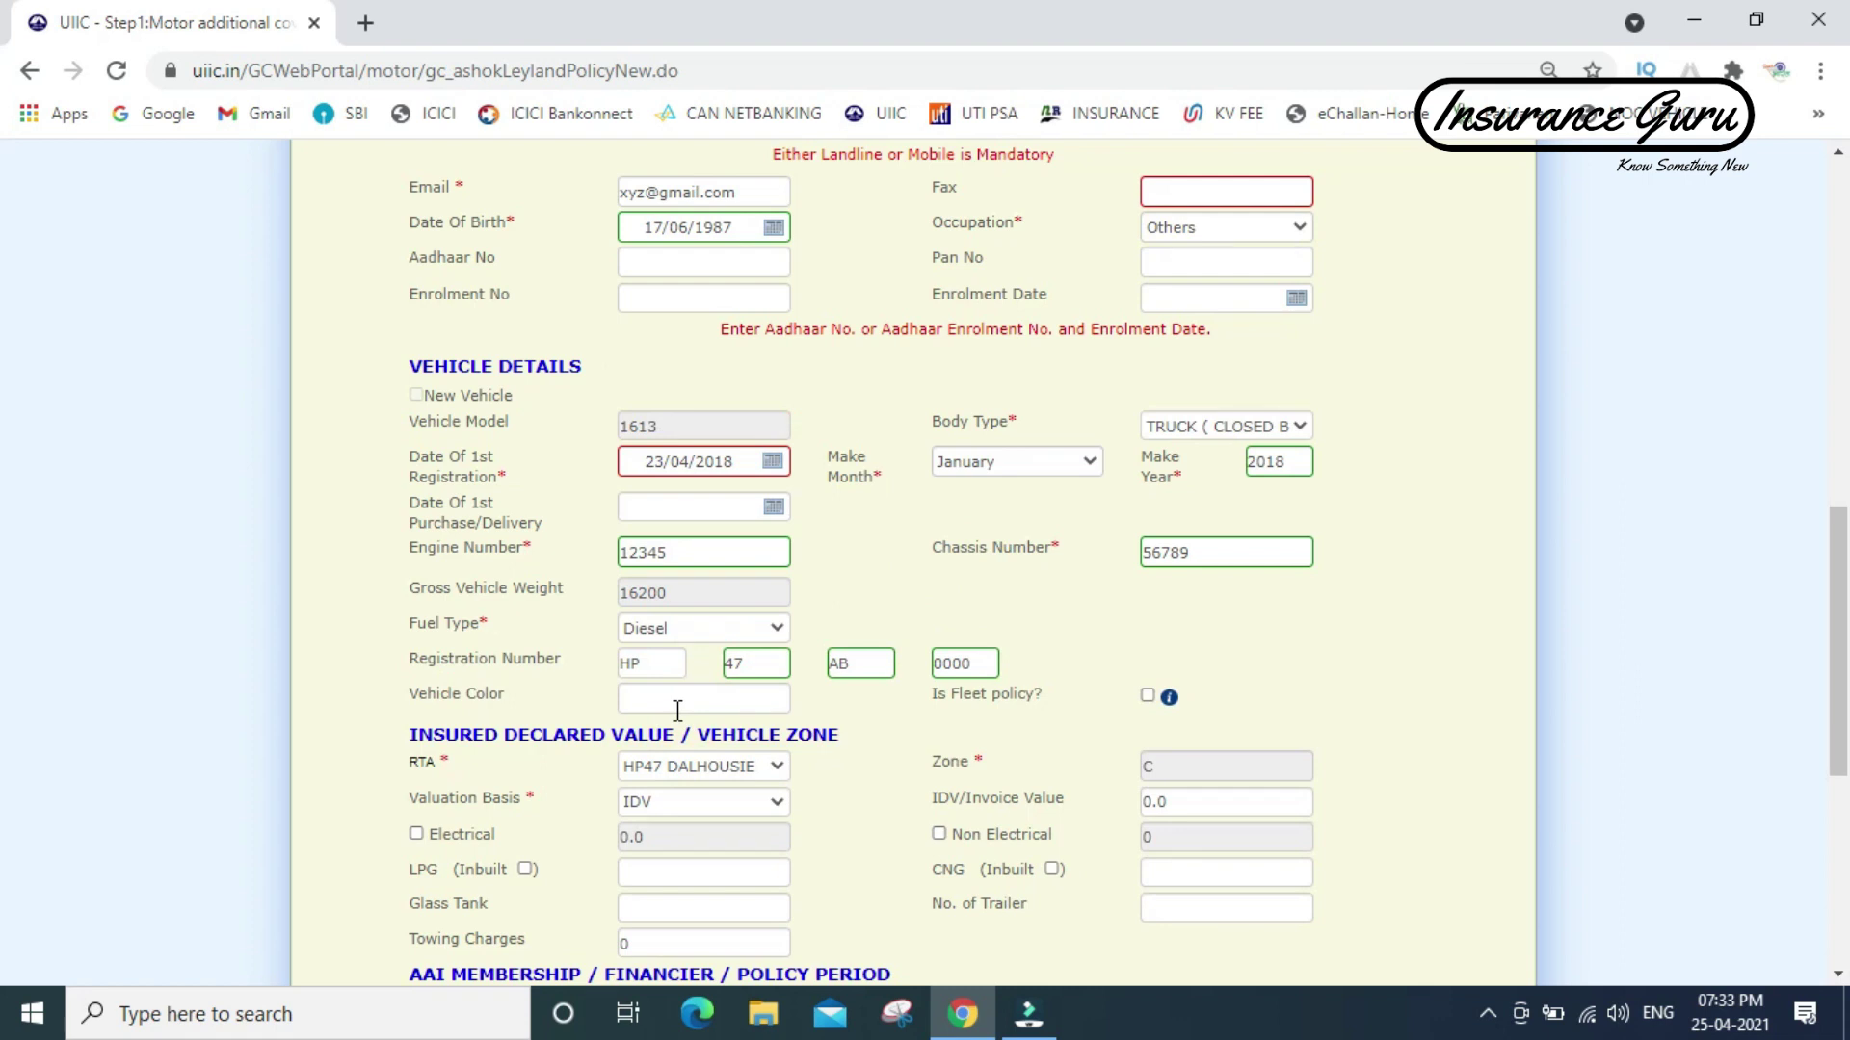
left_click(1170, 800)
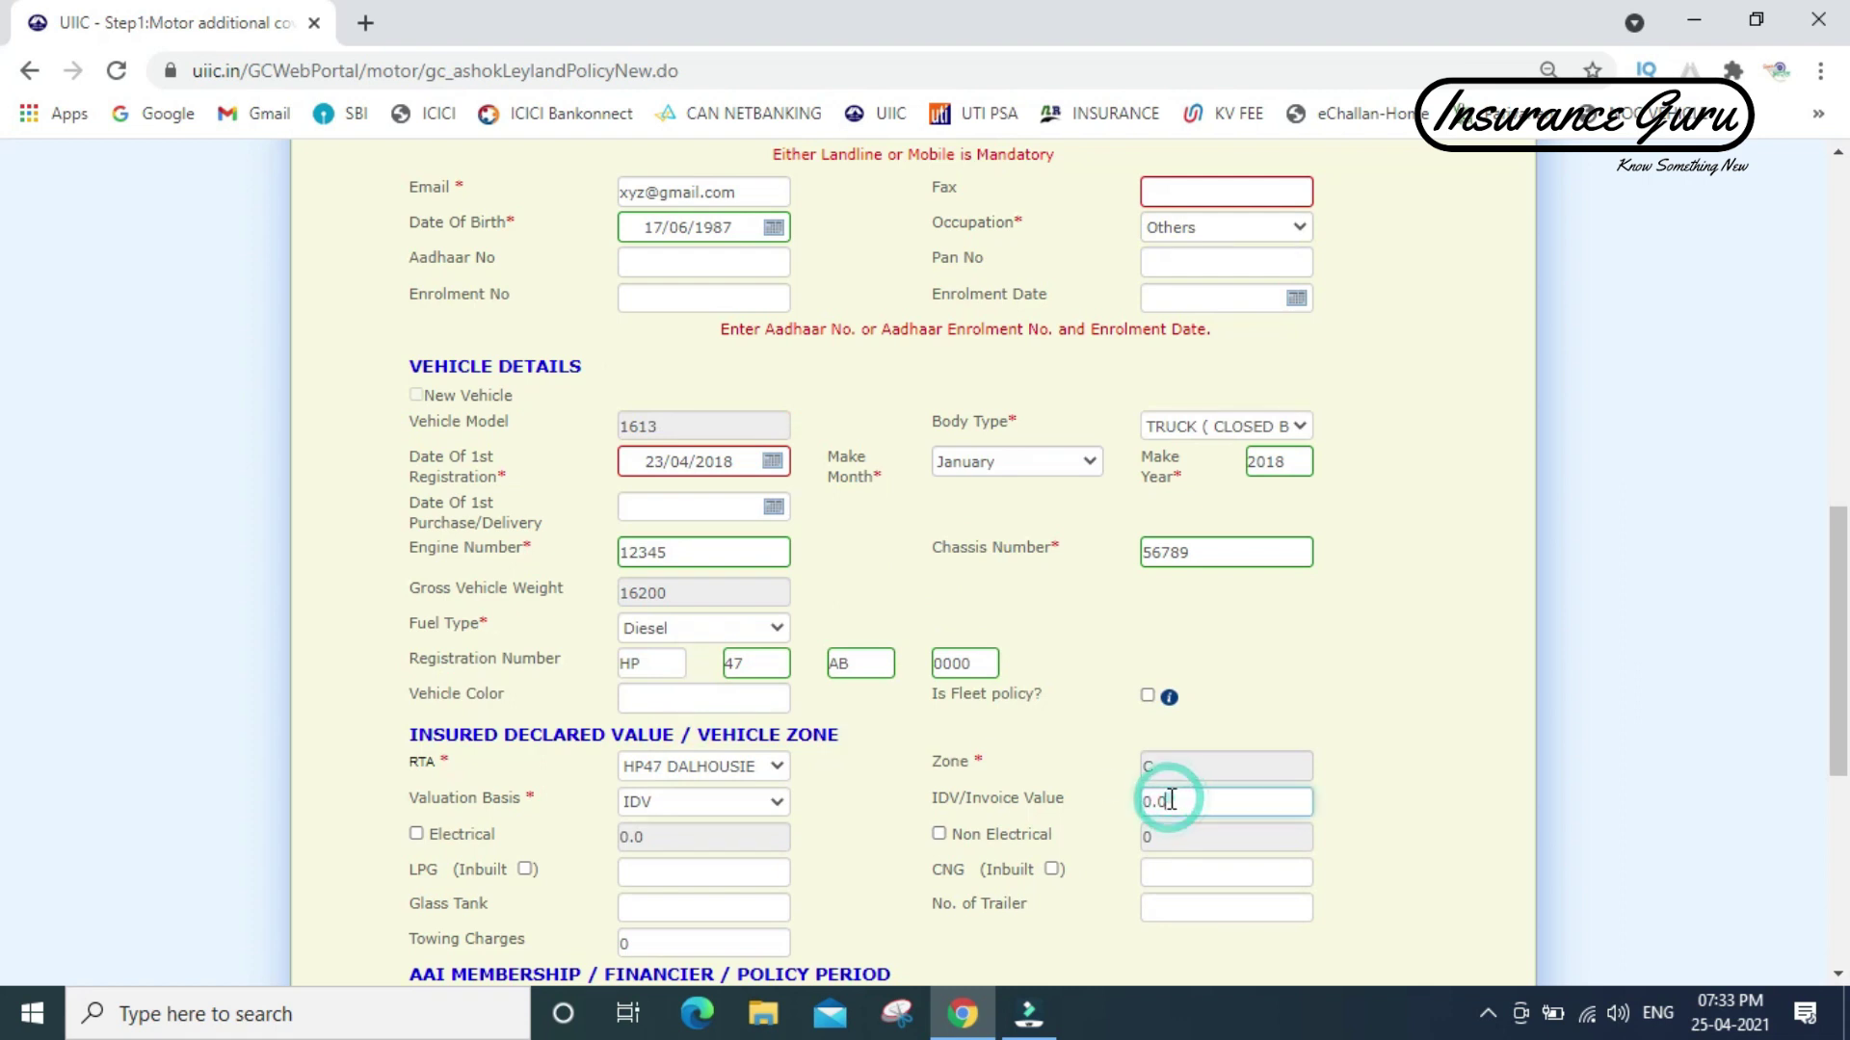
key("BackSpace")
key("BackSpace")
key("BackSpace")
type("450000")
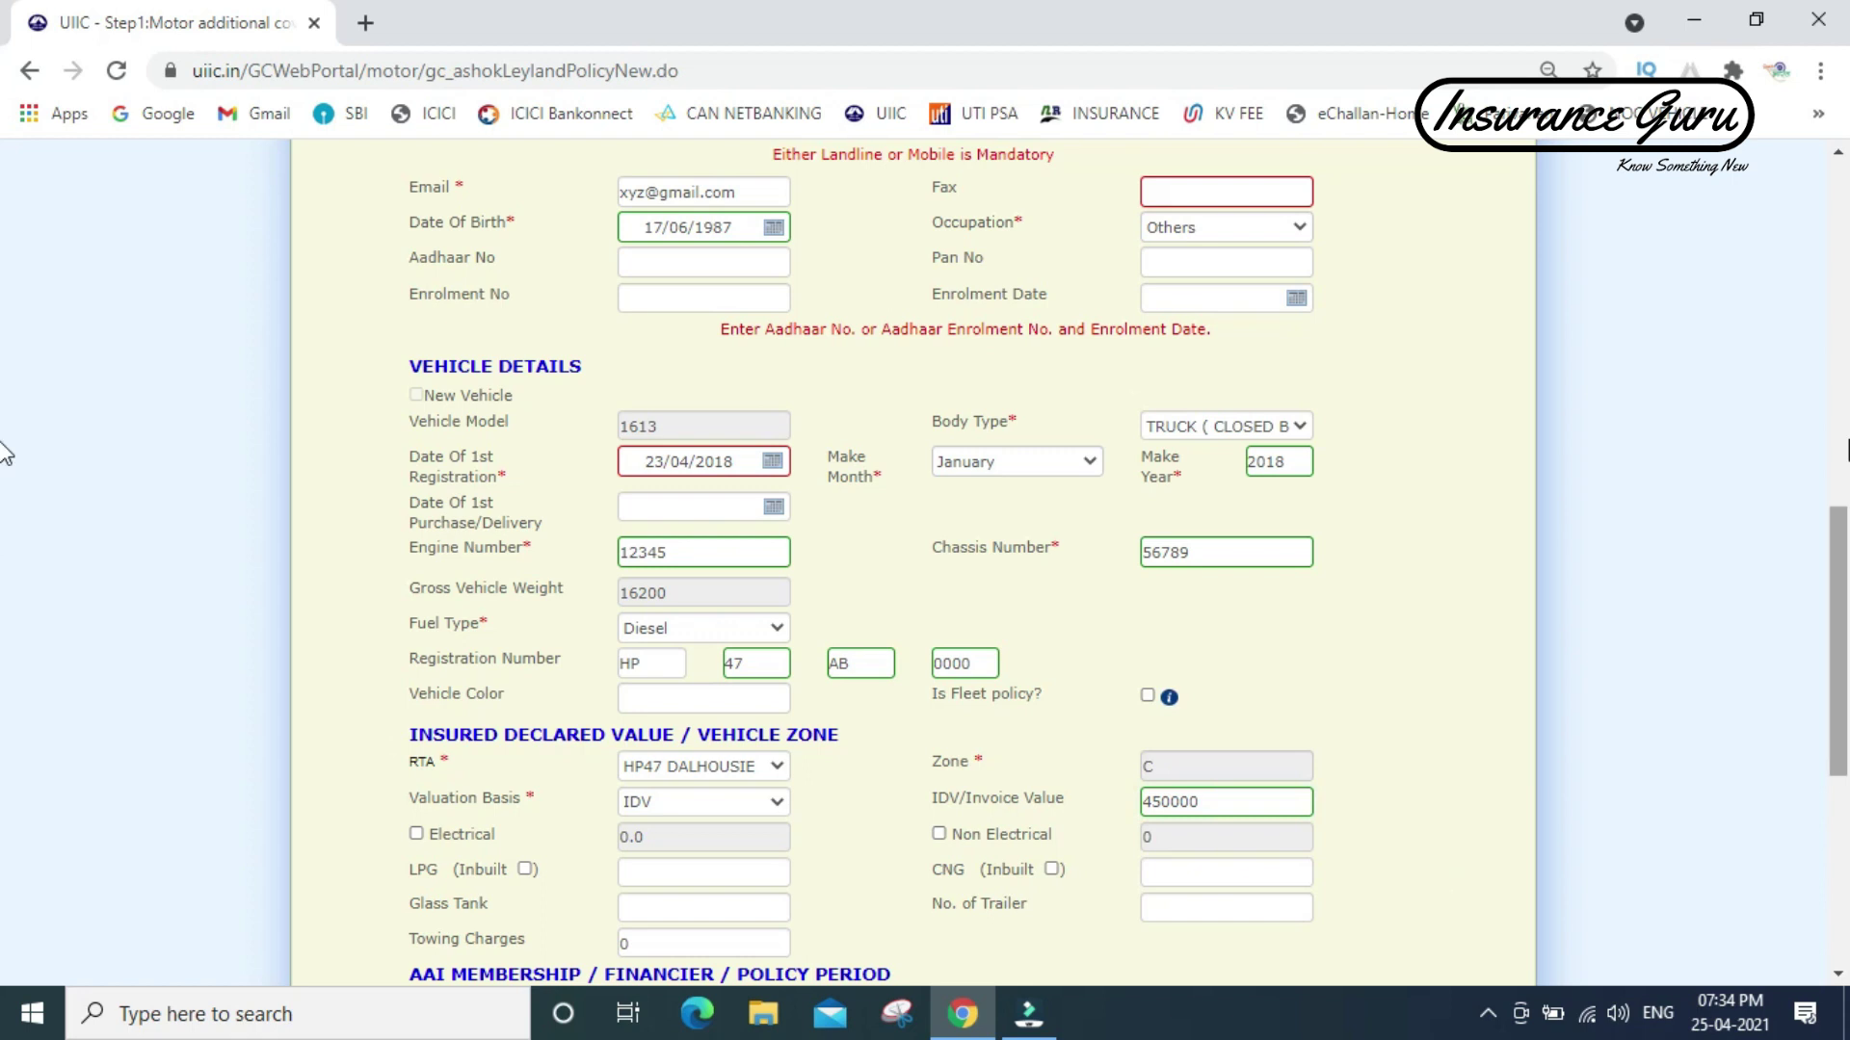
- Tick OD Discount % set to 60, then go to MORE COVERS & INFO
left_click_drag(1840, 534, 1840, 644)
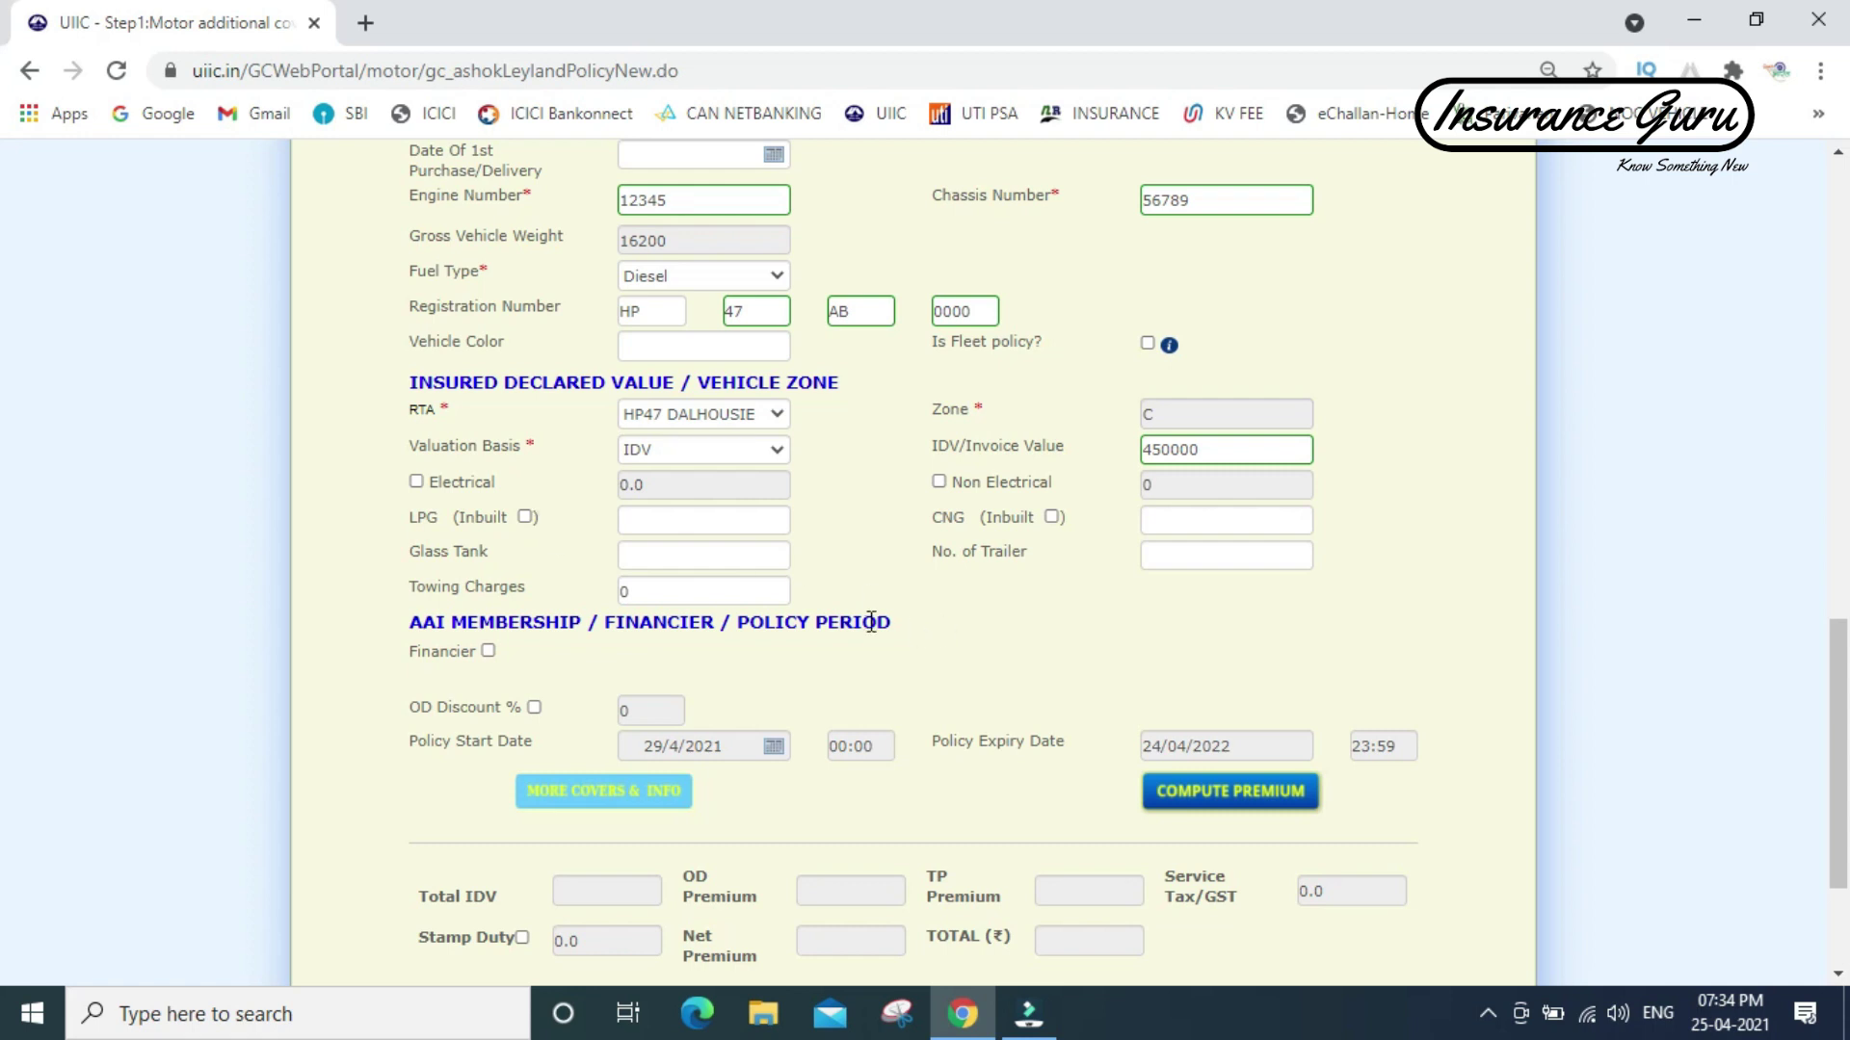
left_click(534, 710)
left_click(642, 711)
key("BackSpace")
type("60")
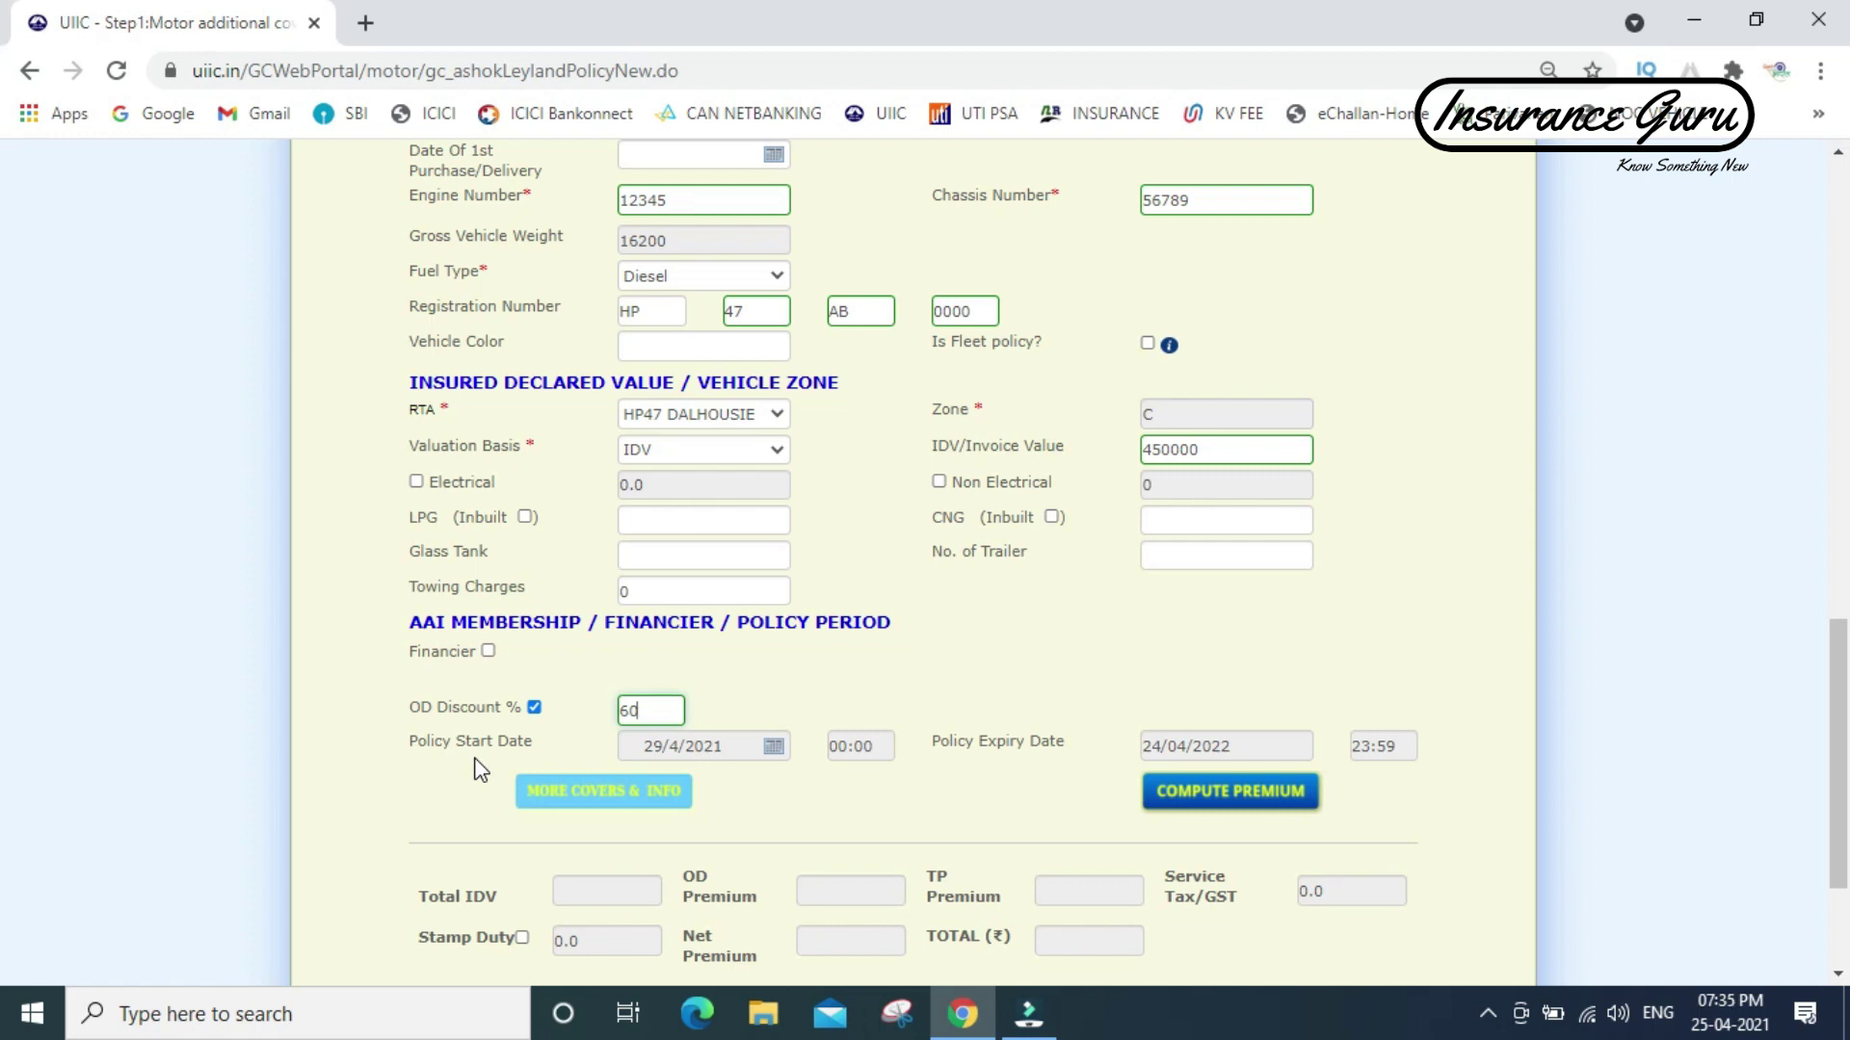
left_click(580, 807)
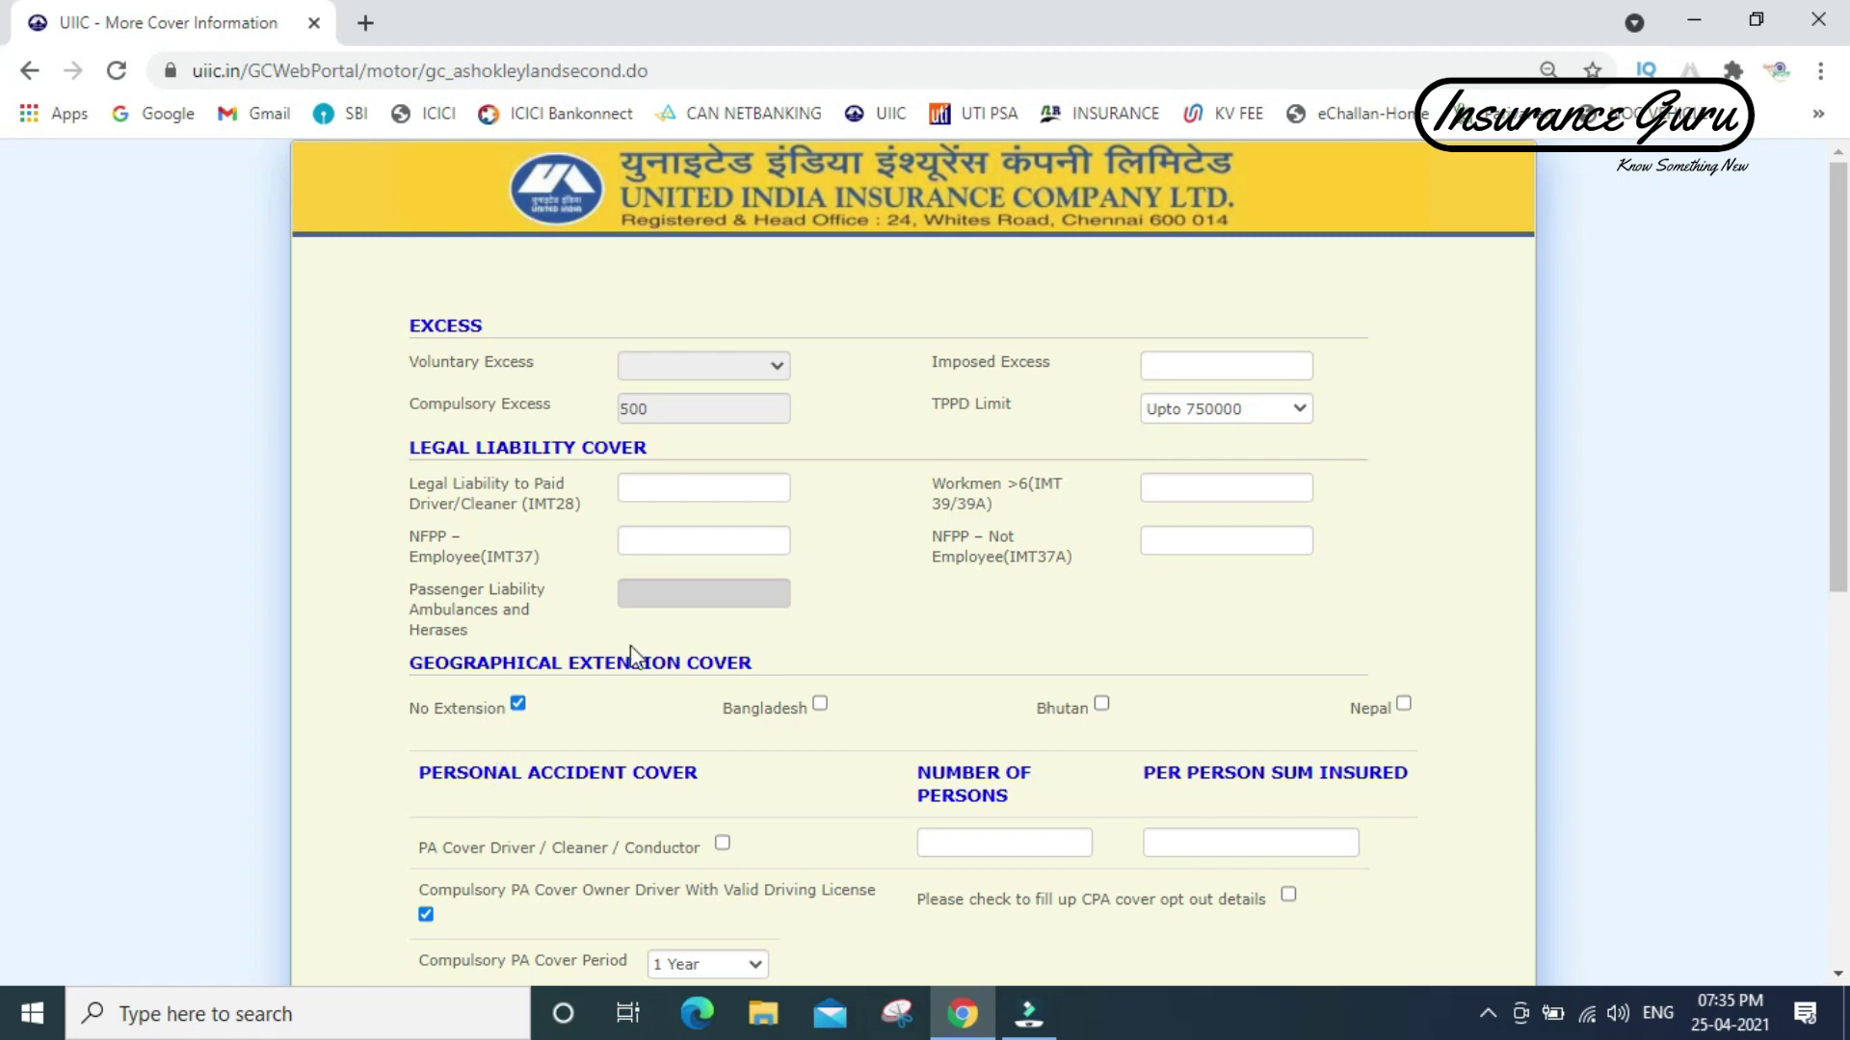
- Enter 2 for Legal Liability to Paid Driver/Cleaner (IMT28) and scroll on
left_click_drag(1839, 374, 1841, 469)
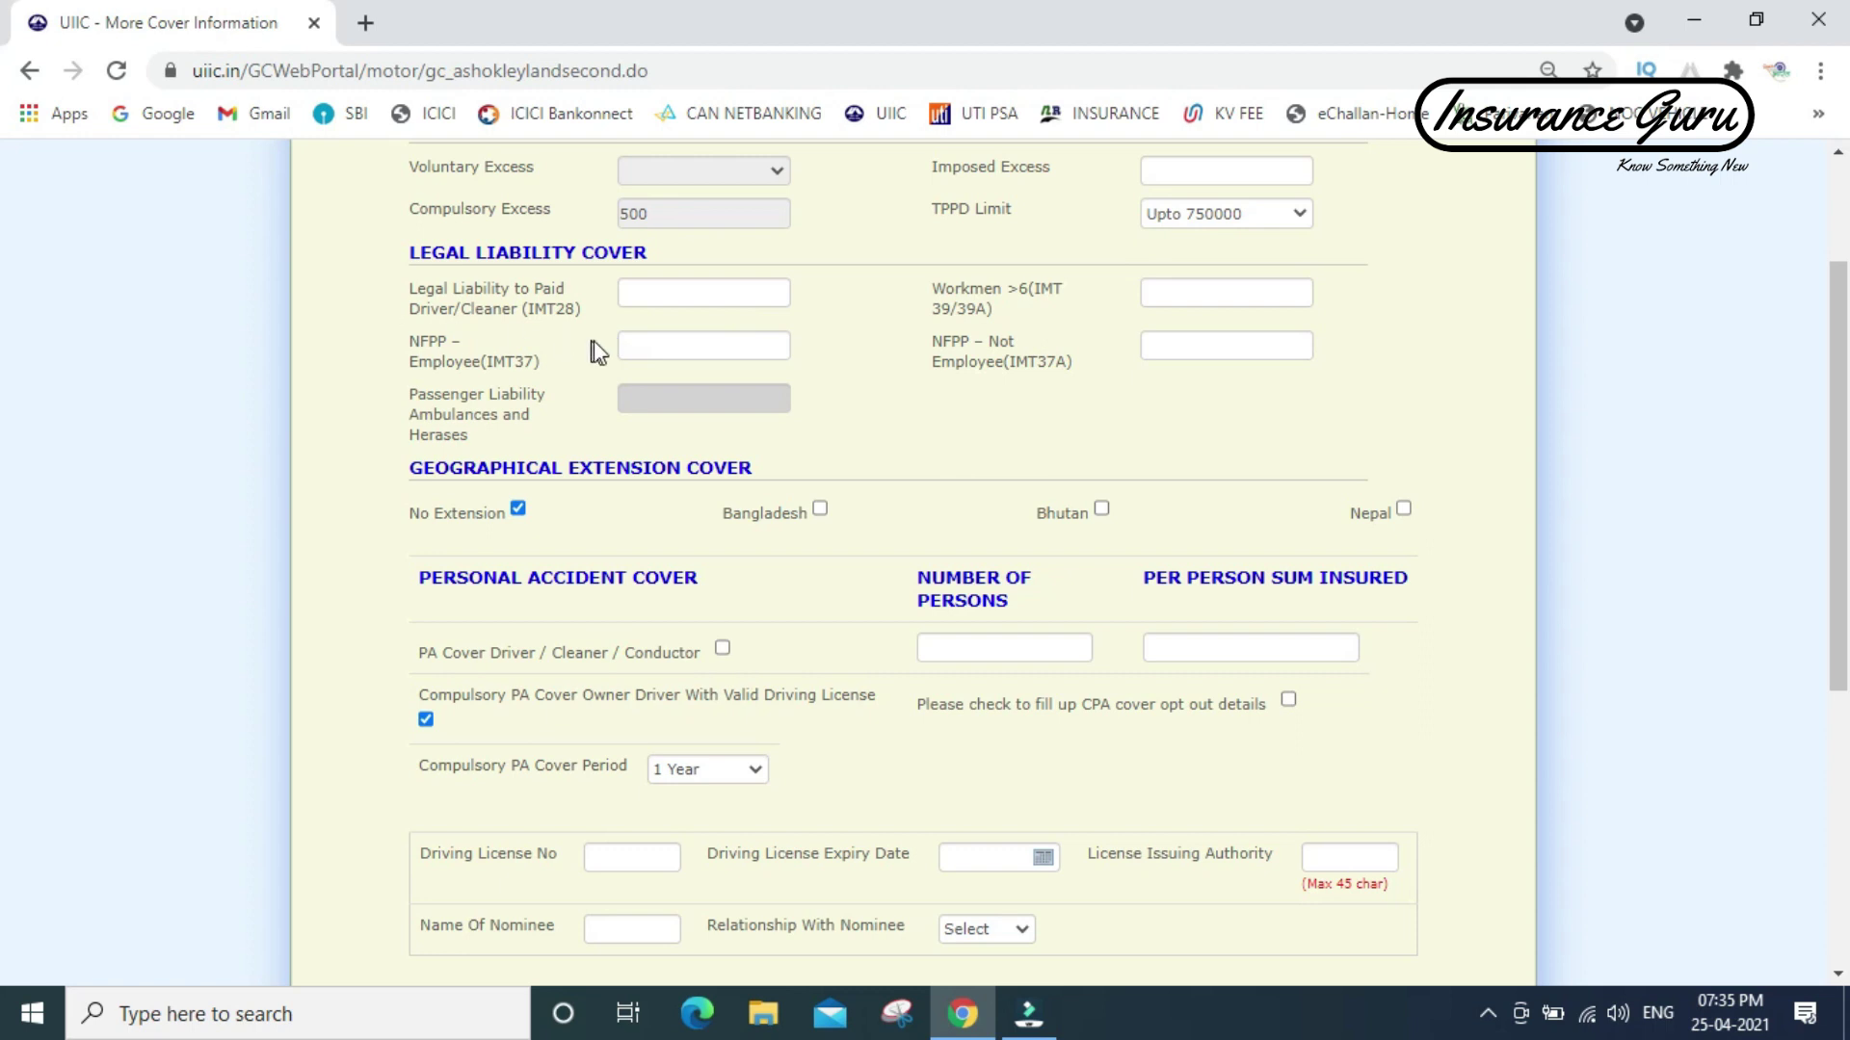
left_click(702, 293)
type("2")
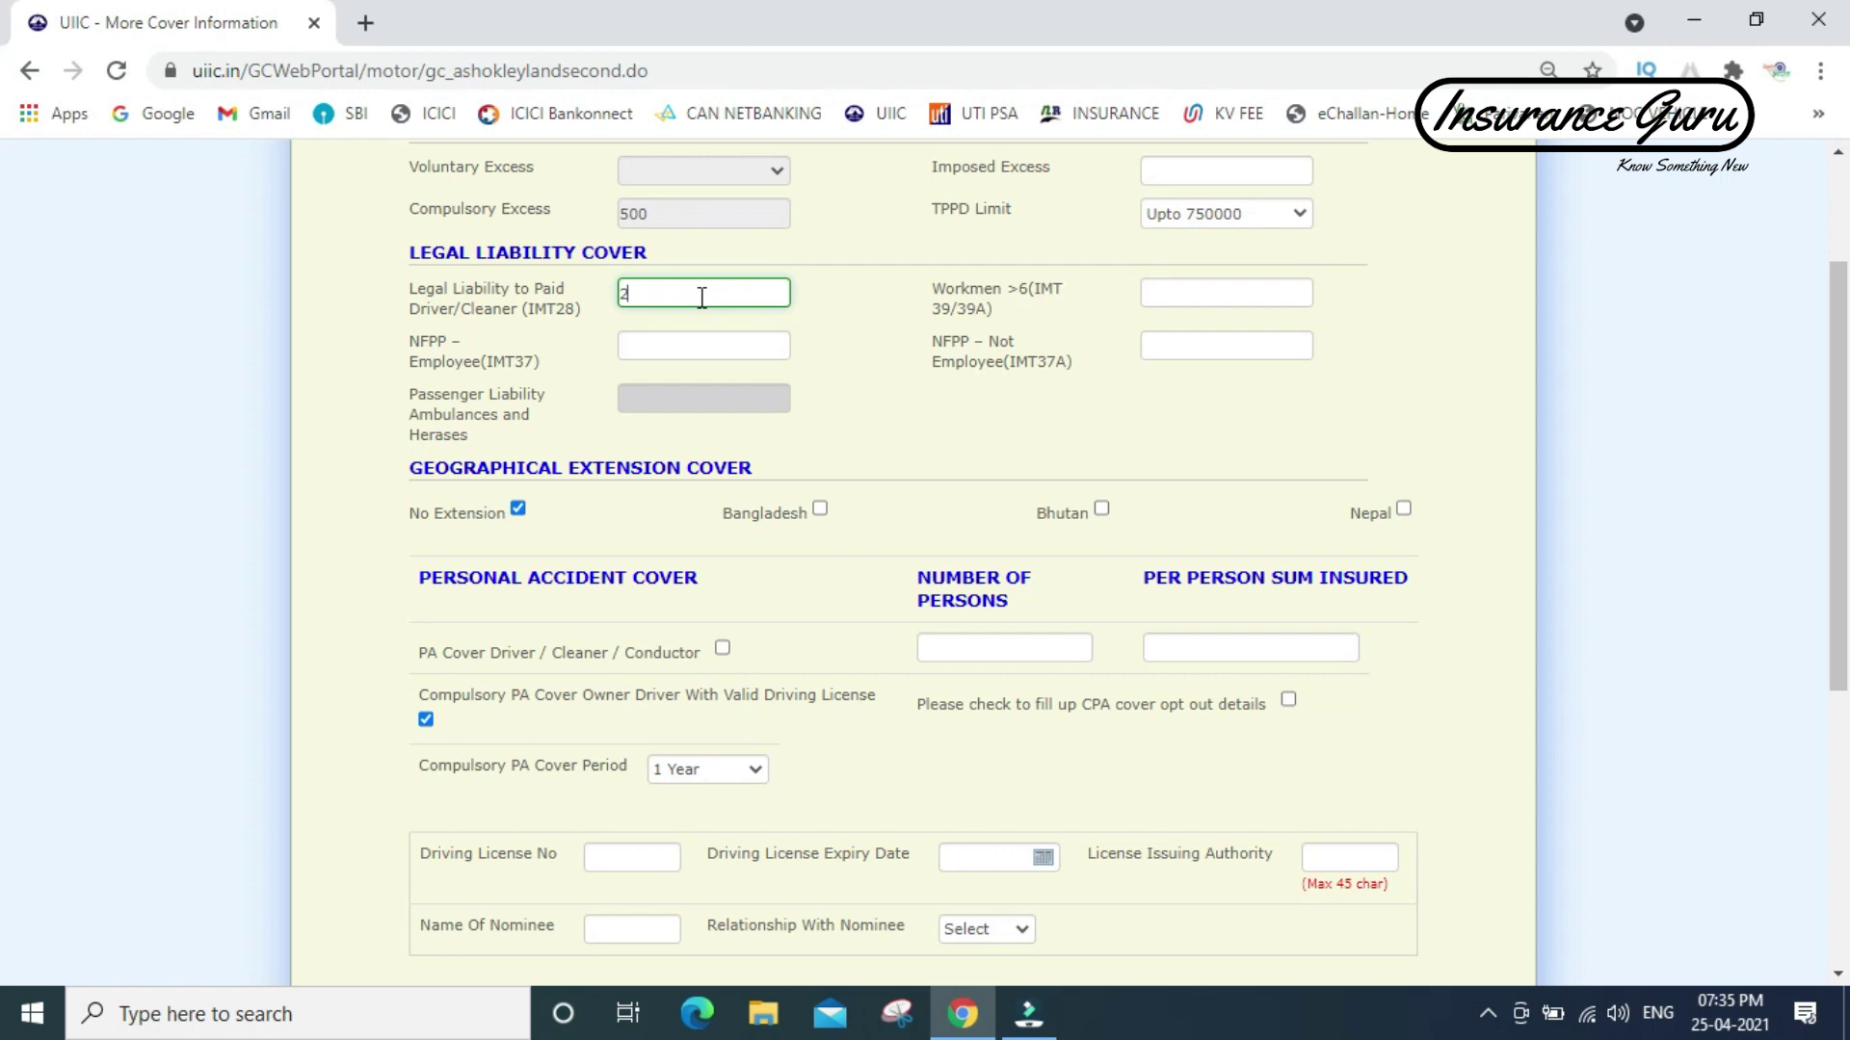
left_click_drag(1838, 413, 1842, 553)
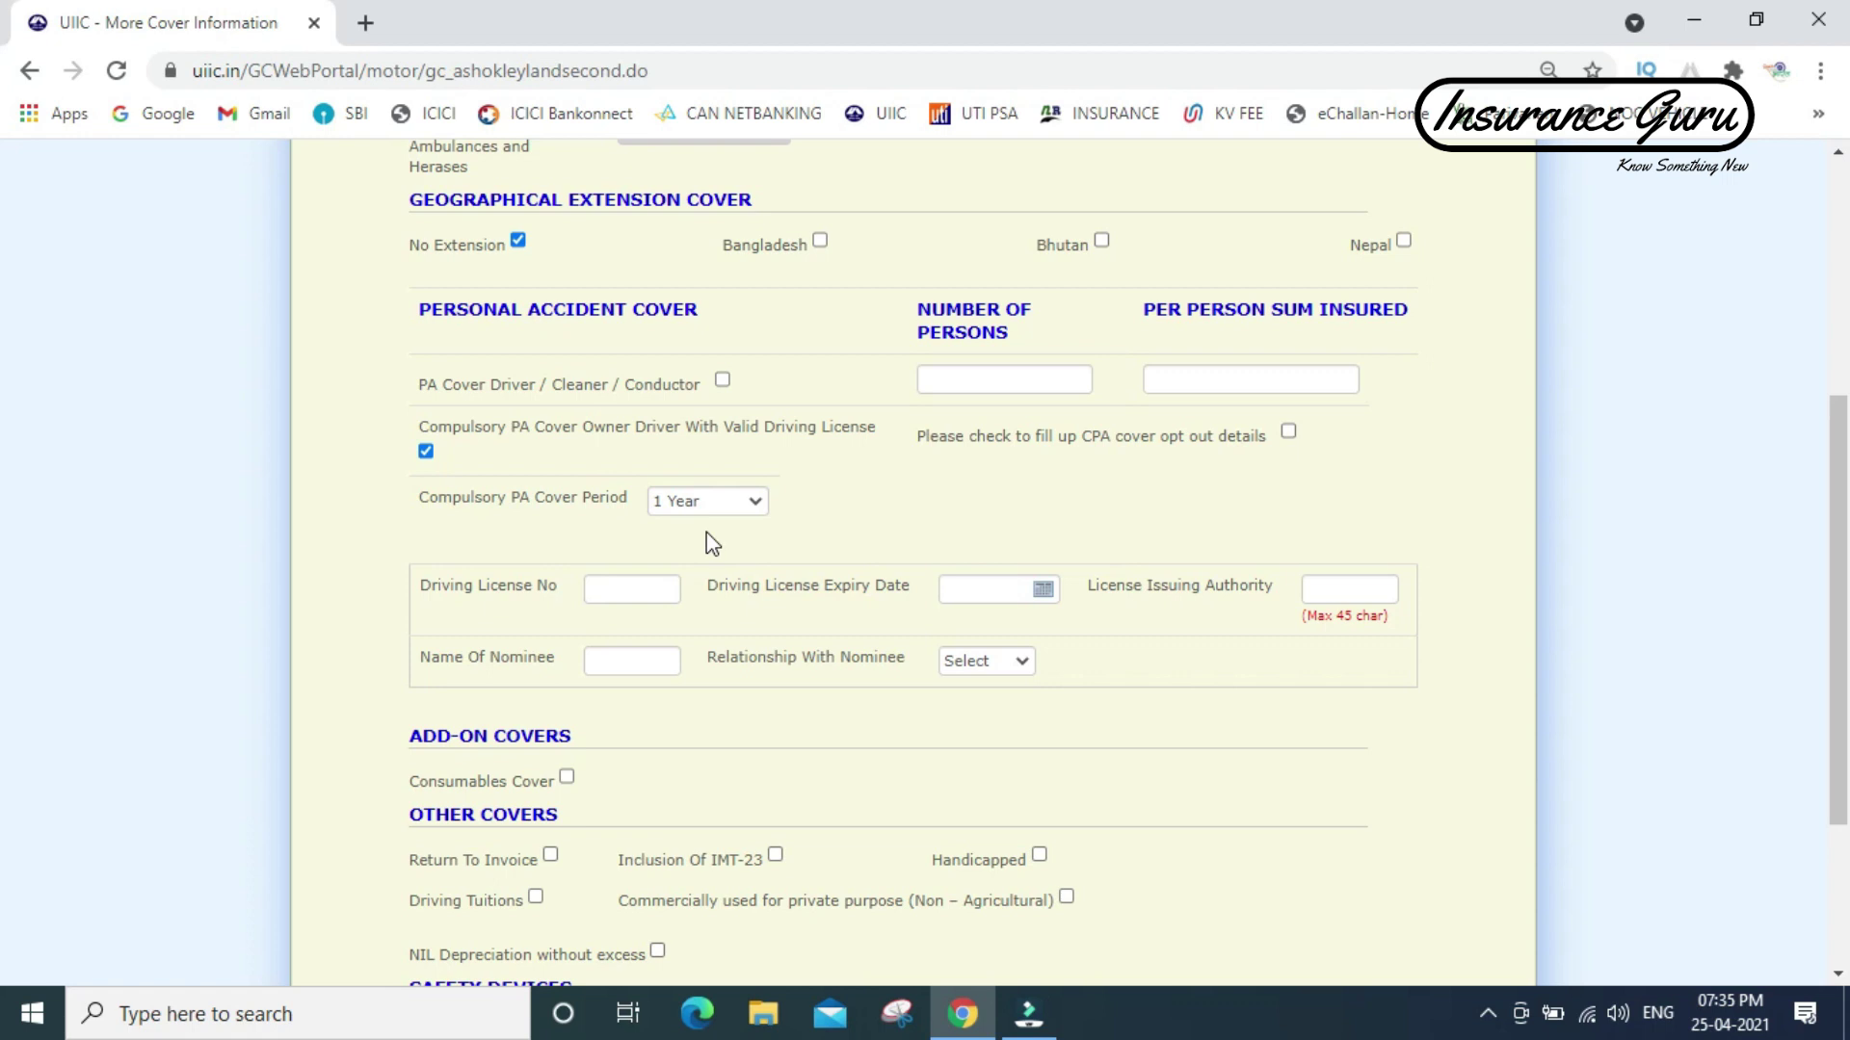
left_click(426, 451)
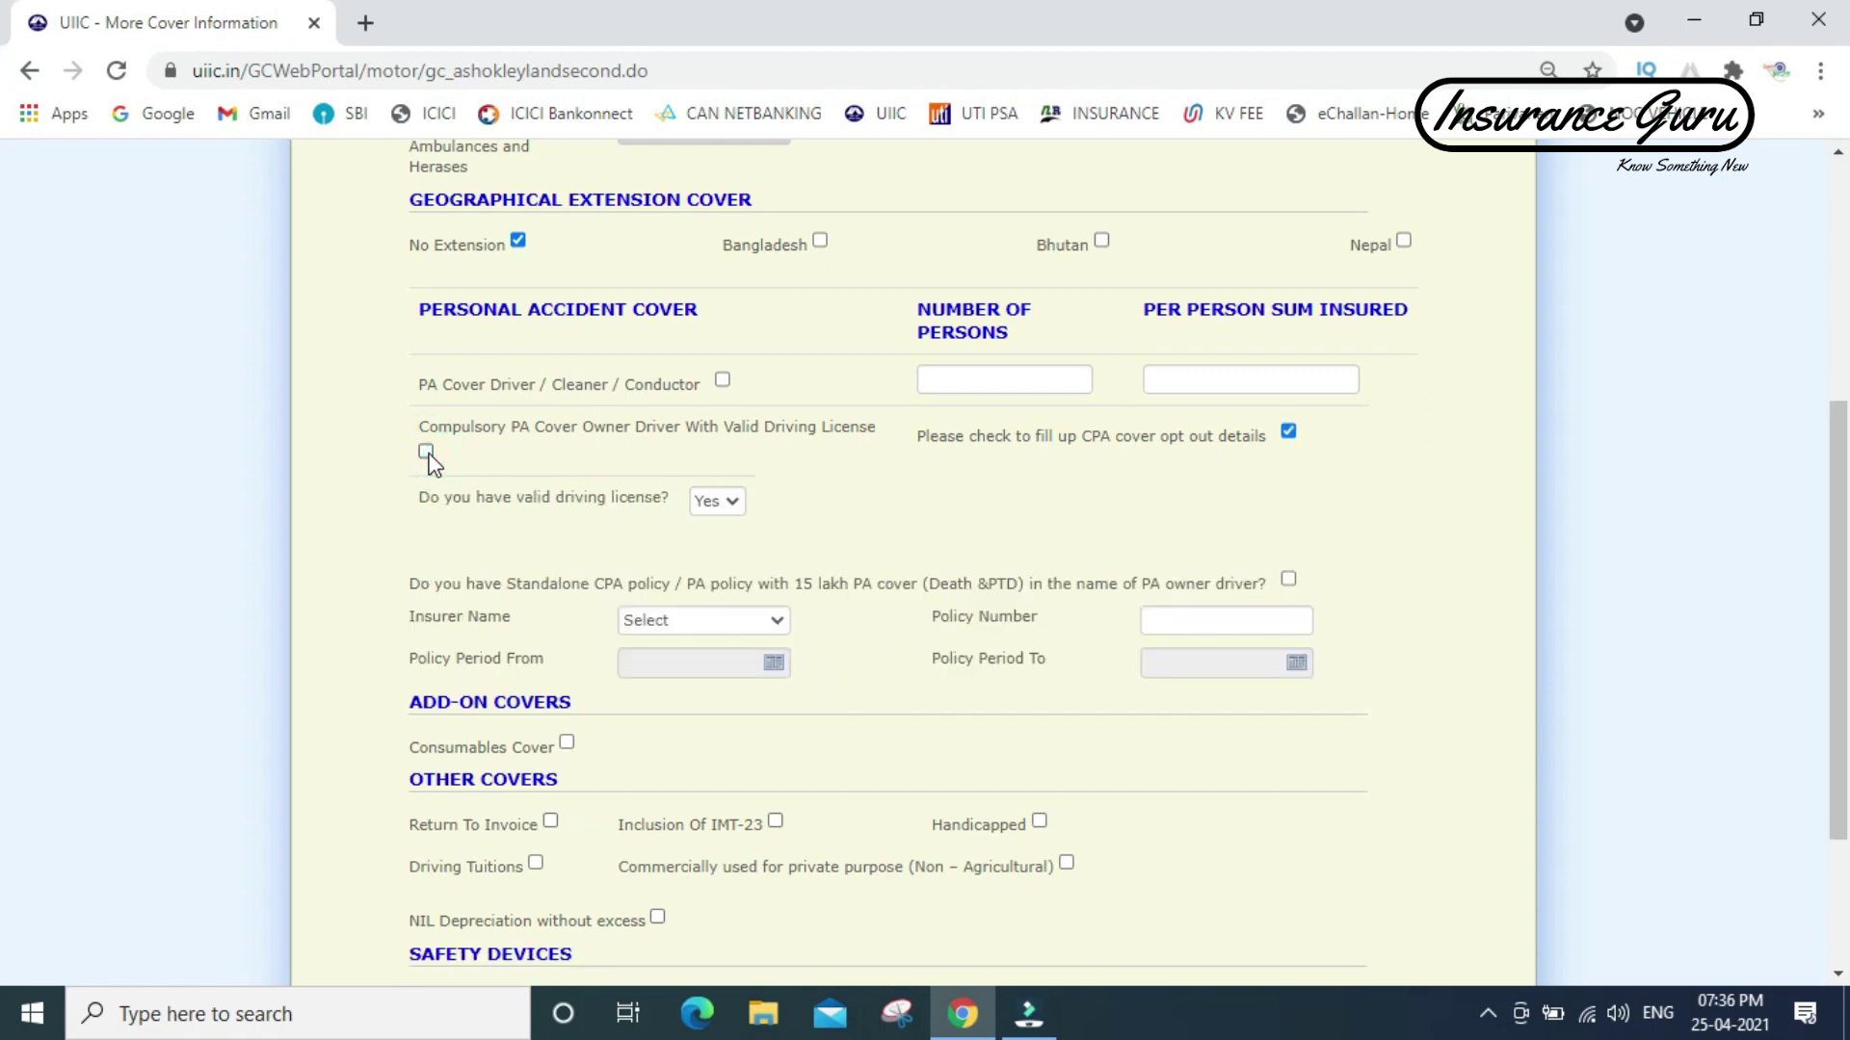
left_click(714, 501)
left_click(714, 530)
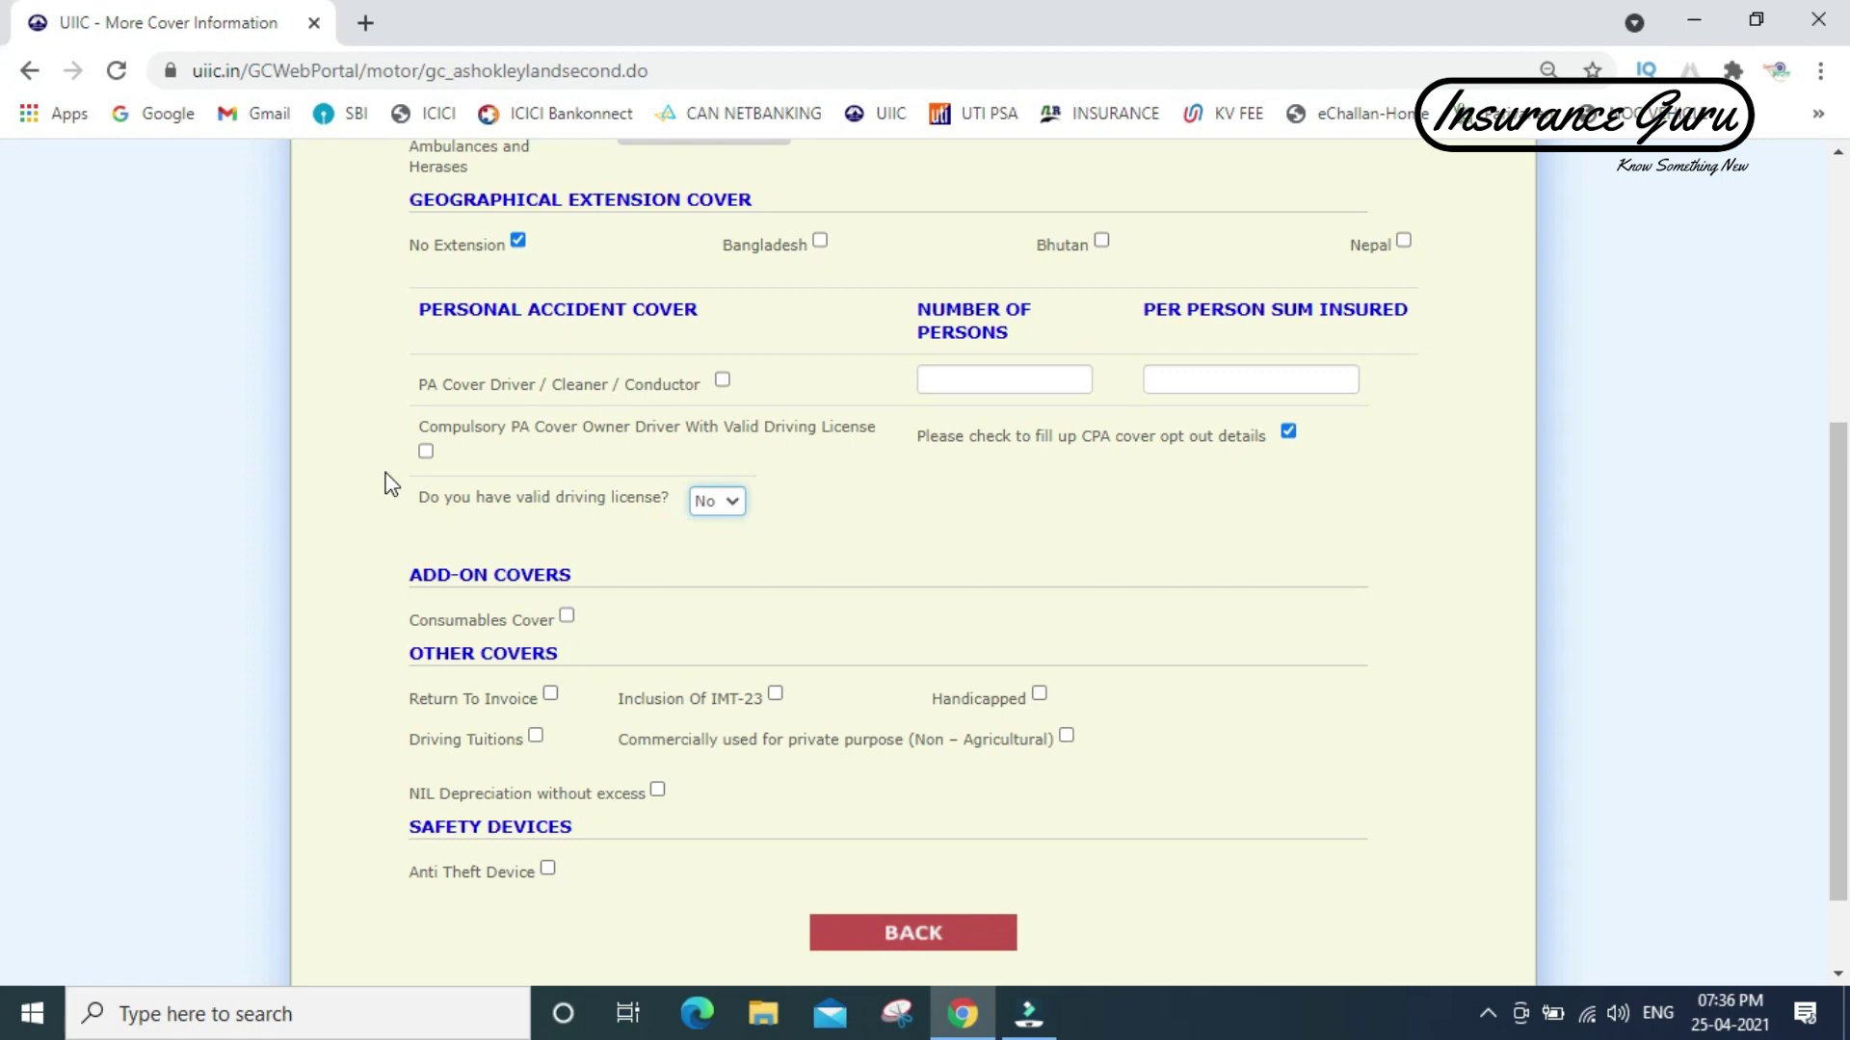
left_click(427, 450)
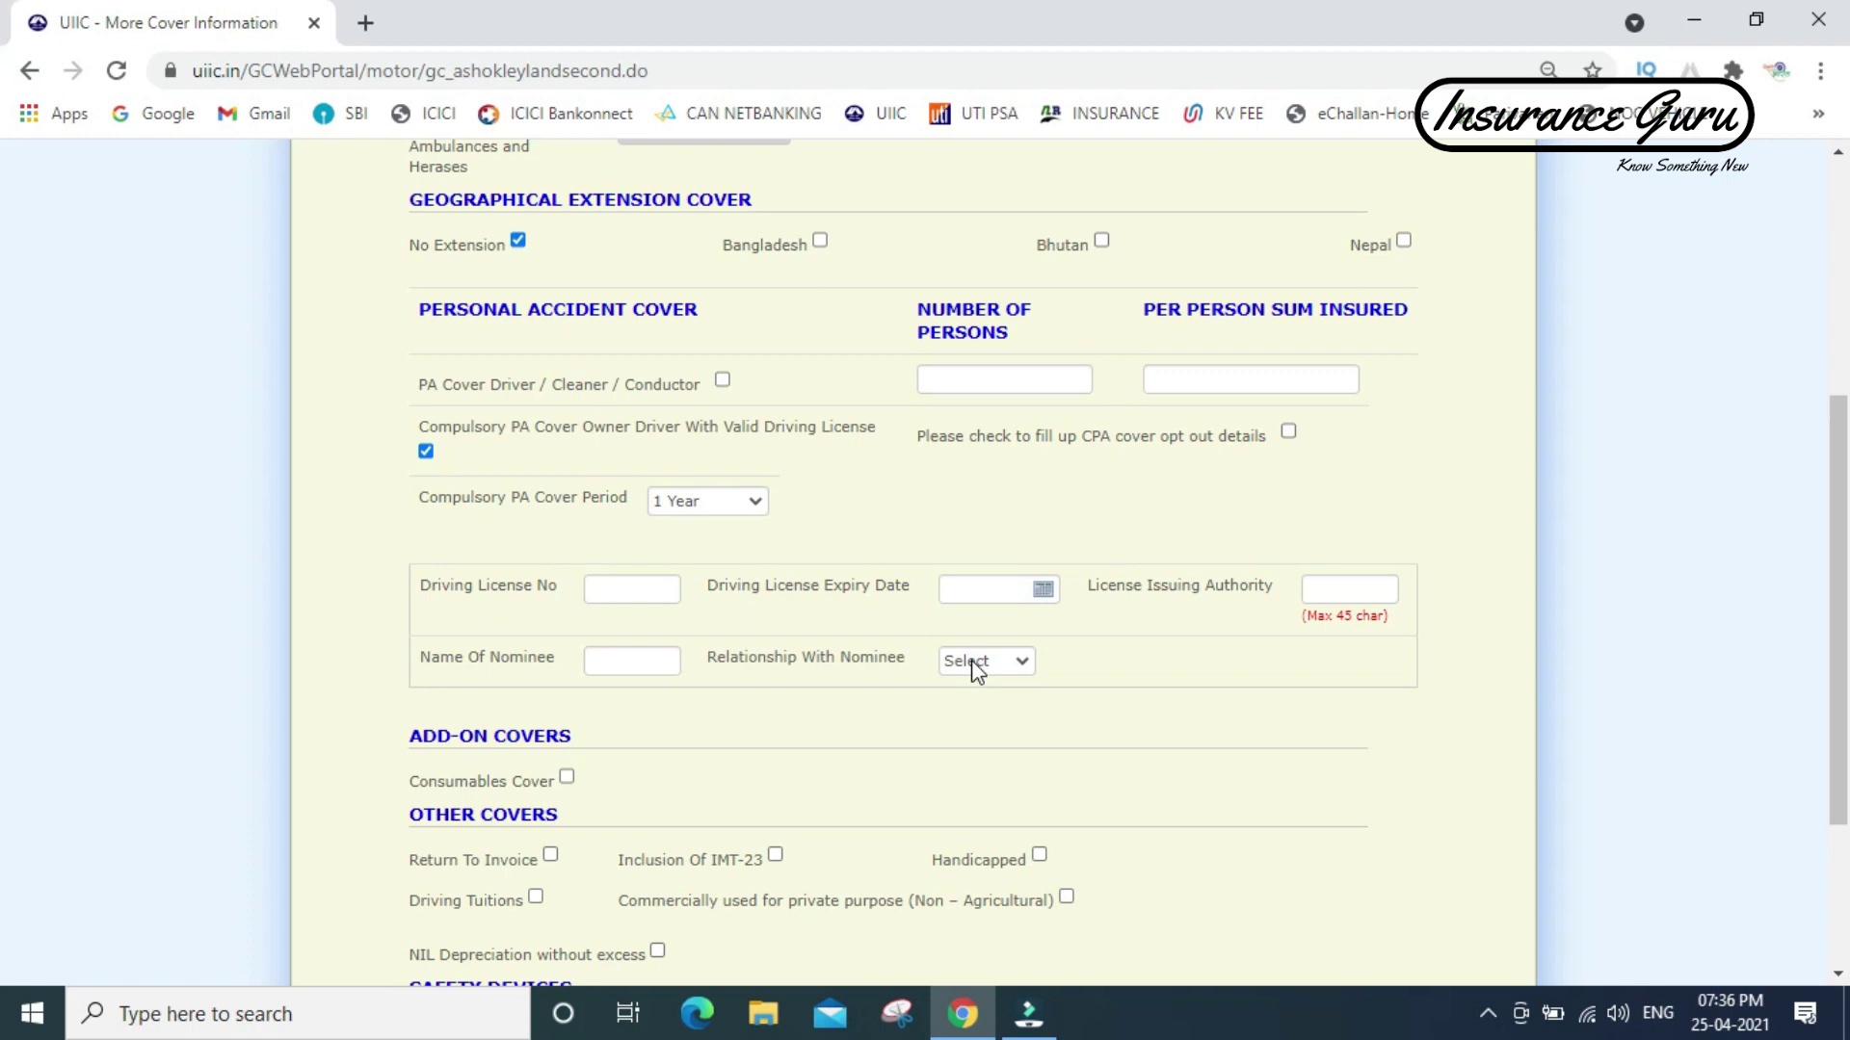
- Untick compulsory owner-driver PA cover, answer No to valid driving licence, tick Inclusion Of IMT-23
left_click(425, 451)
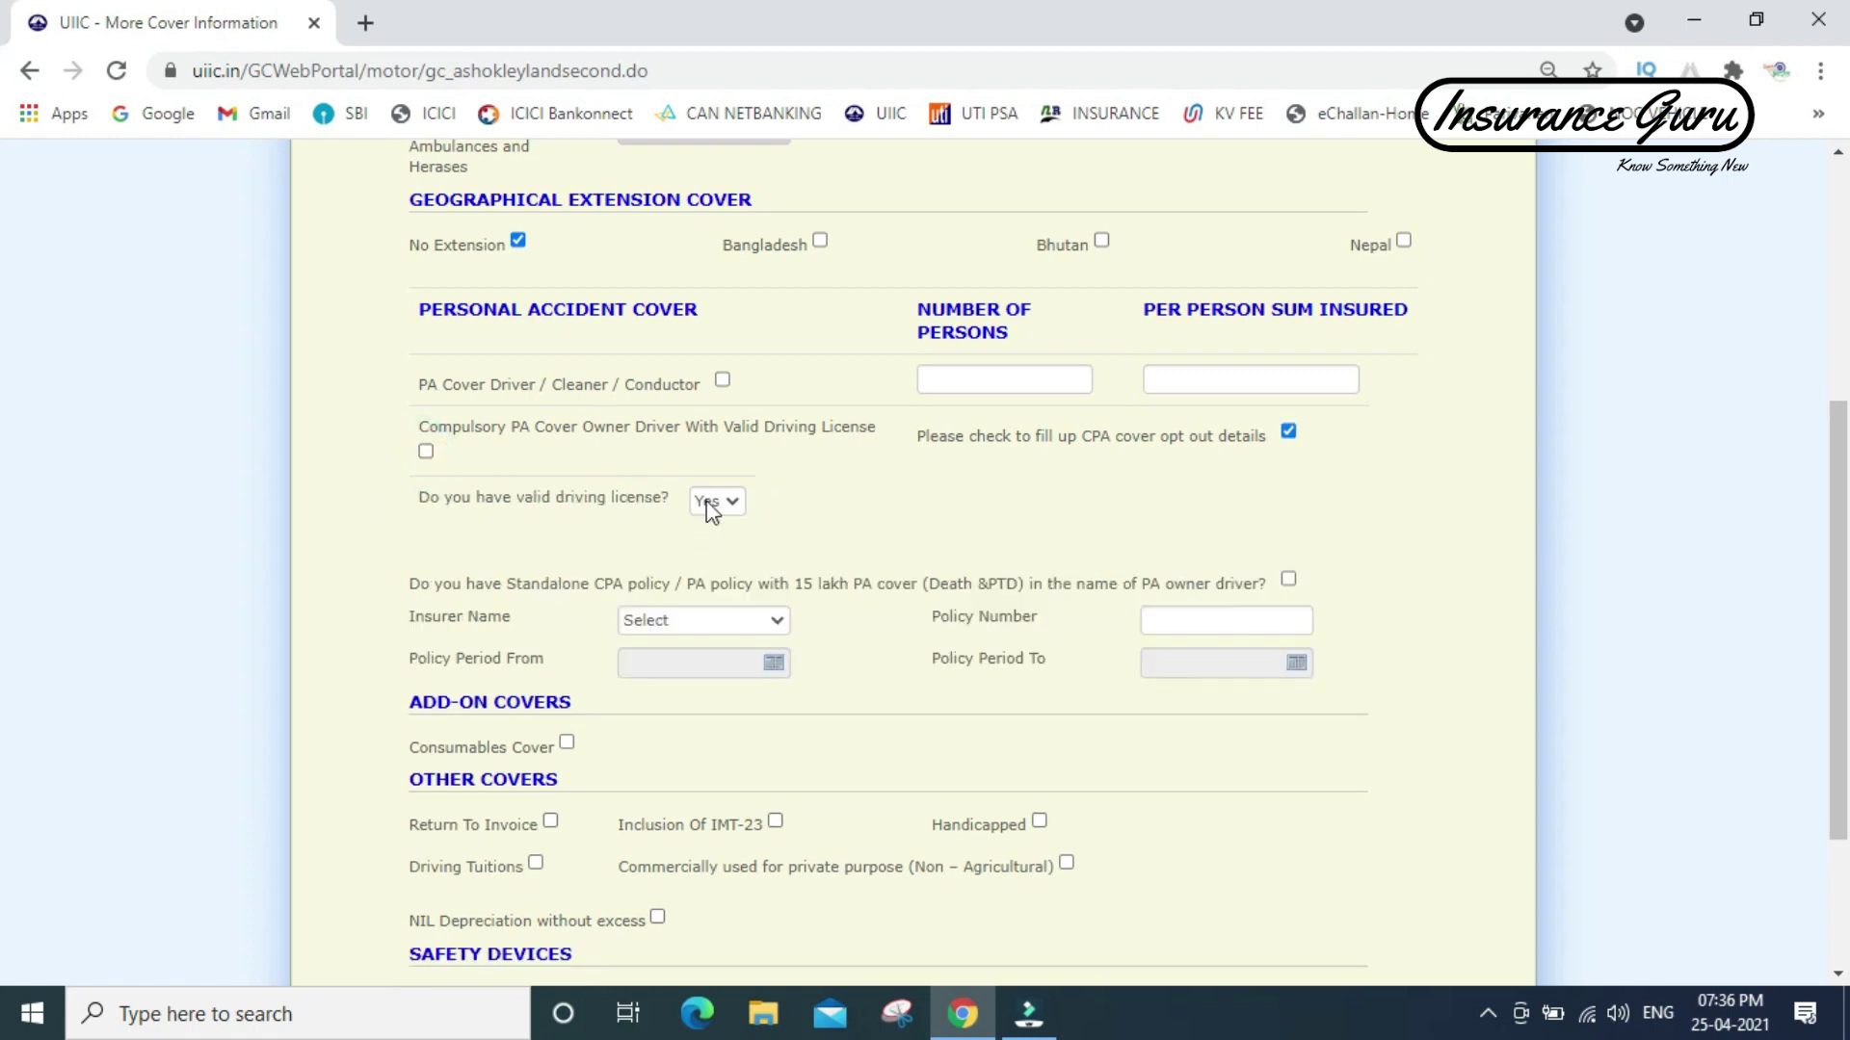
left_click(708, 503)
left_click(708, 526)
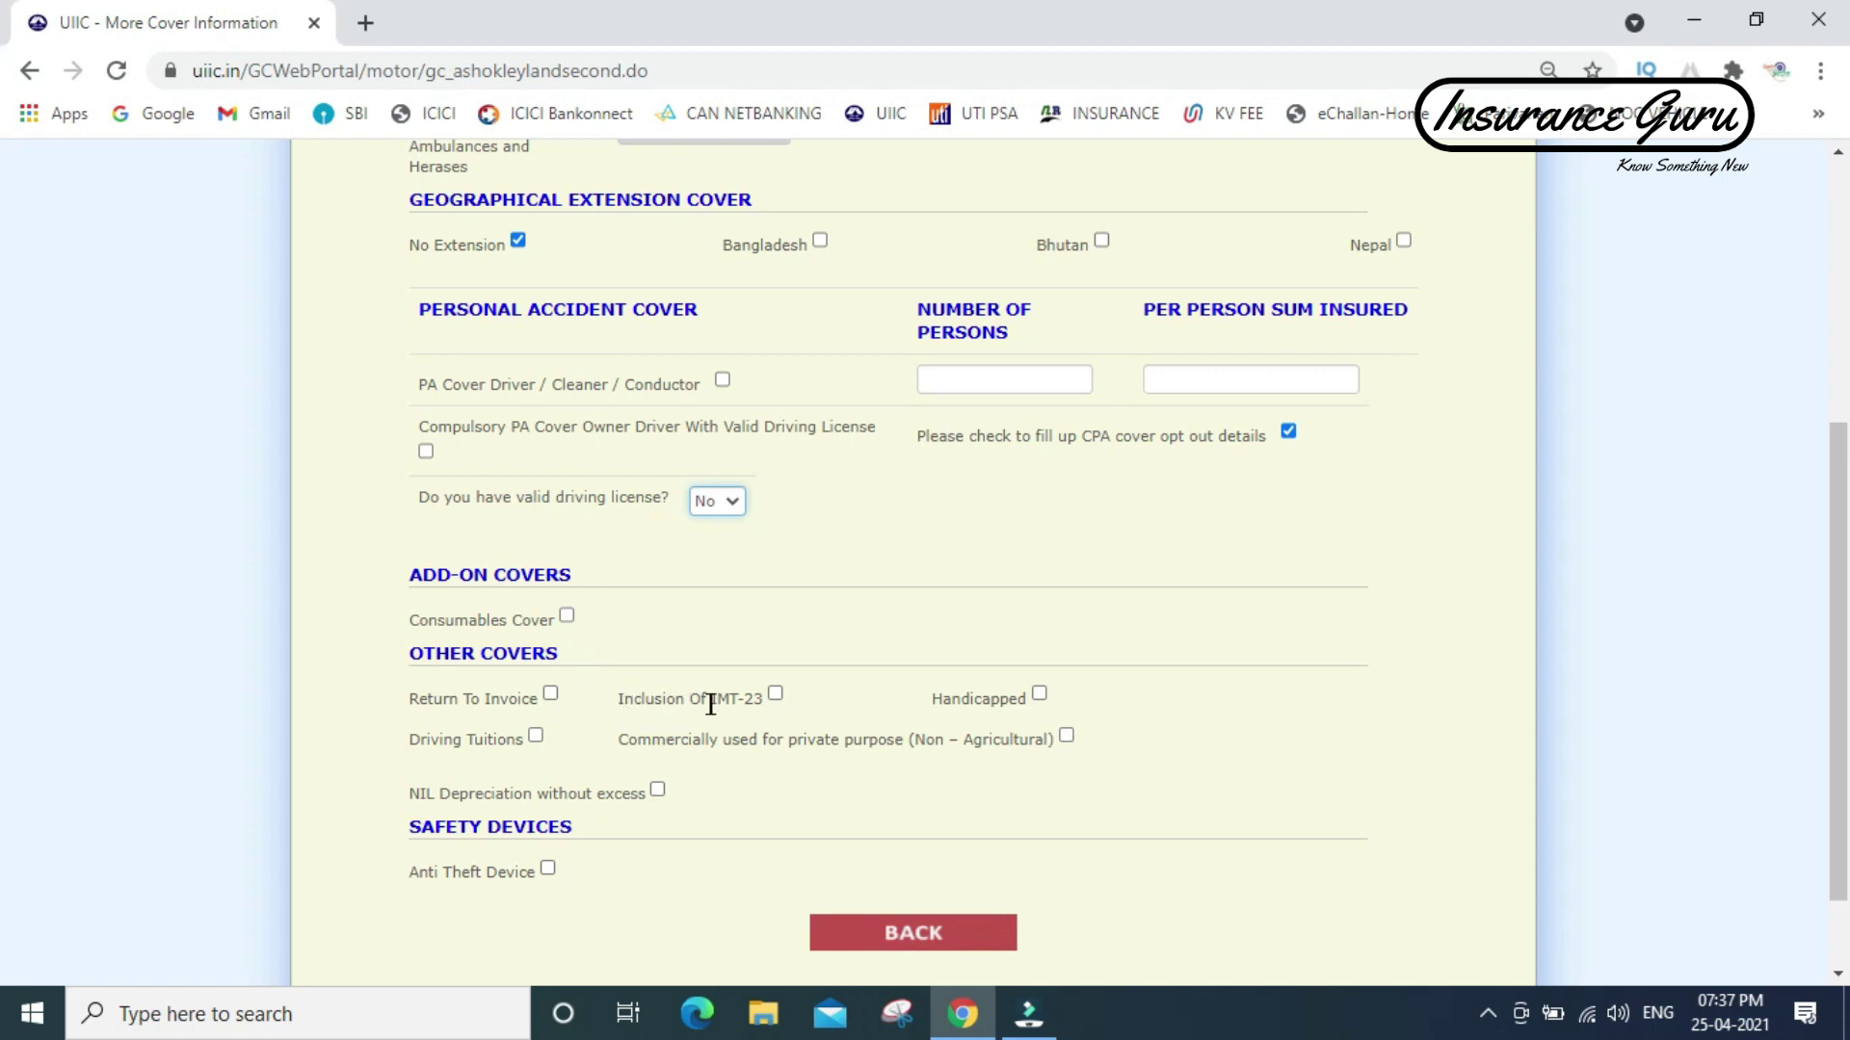
left_click(775, 694)
- Go back to the proposal form and compute the premium without a GSTIN/UIN: OD 3071.0, TP 33518.0, total ₹41170.0
left_click(906, 939)
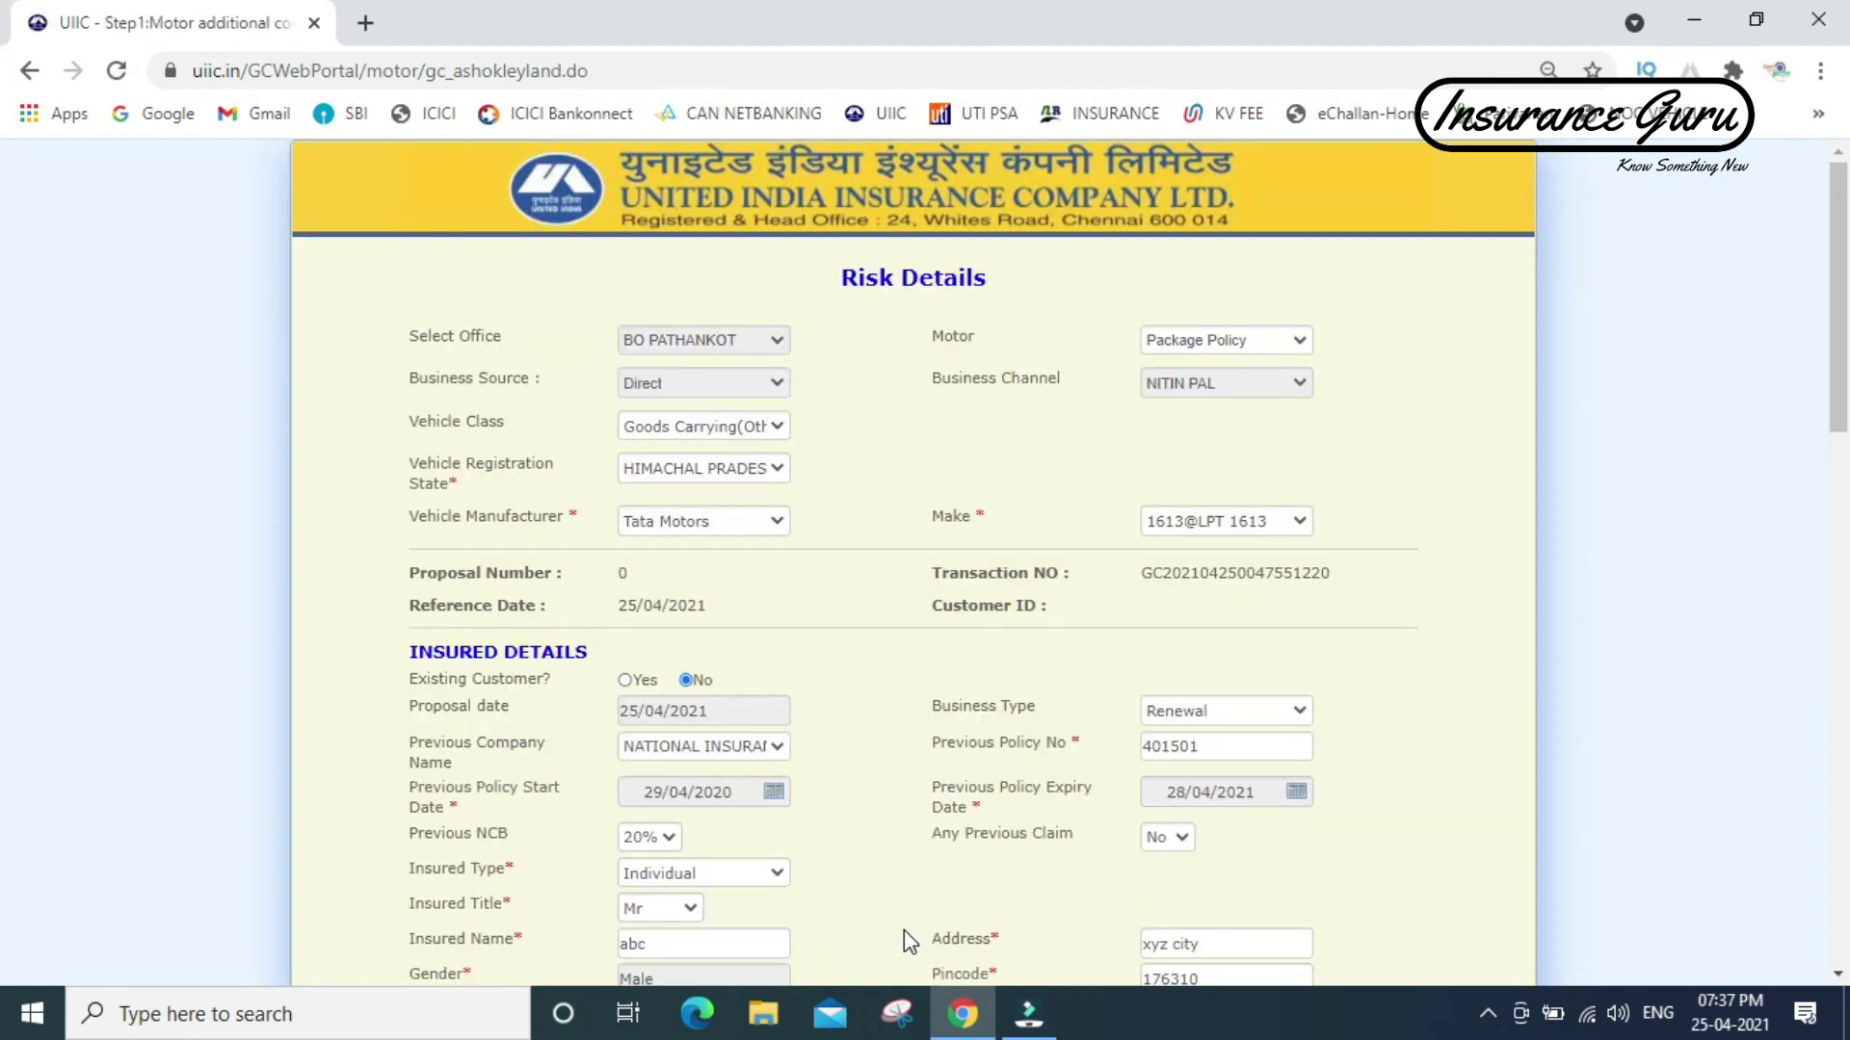
left_click_drag(1844, 369, 1835, 872)
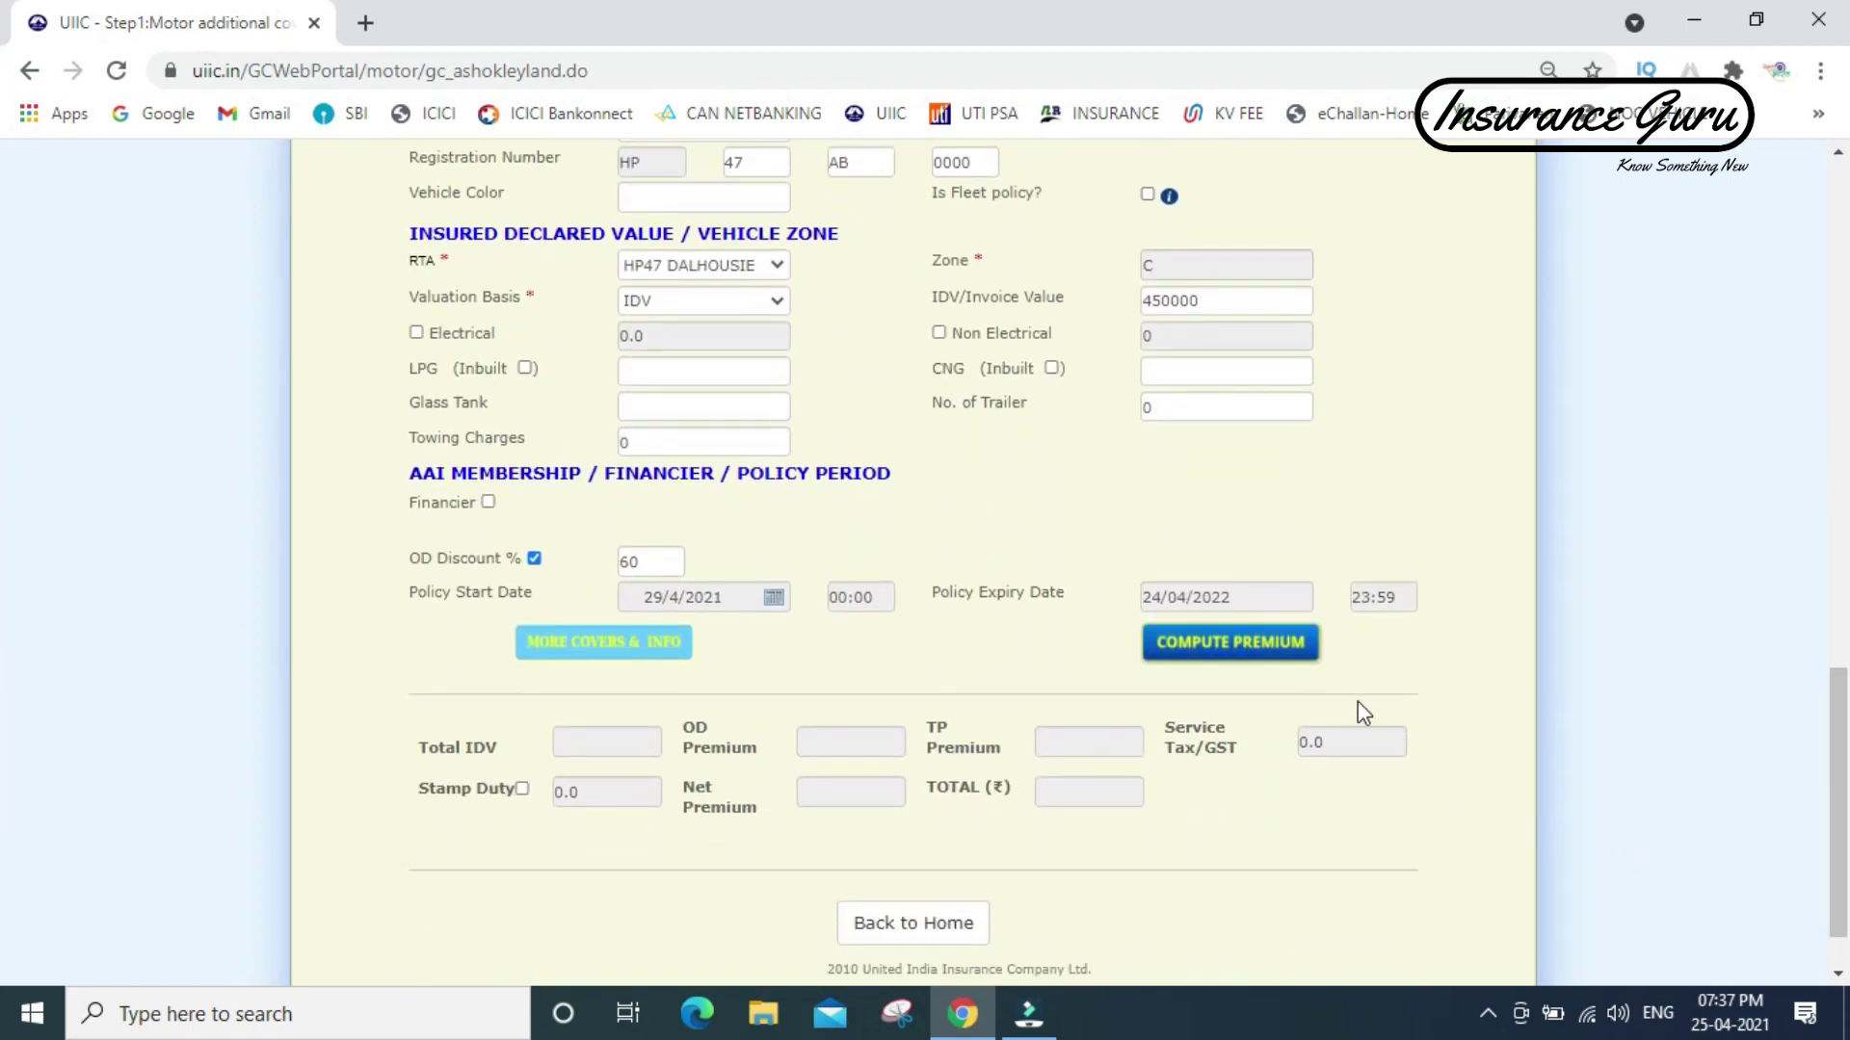
left_click(1264, 650)
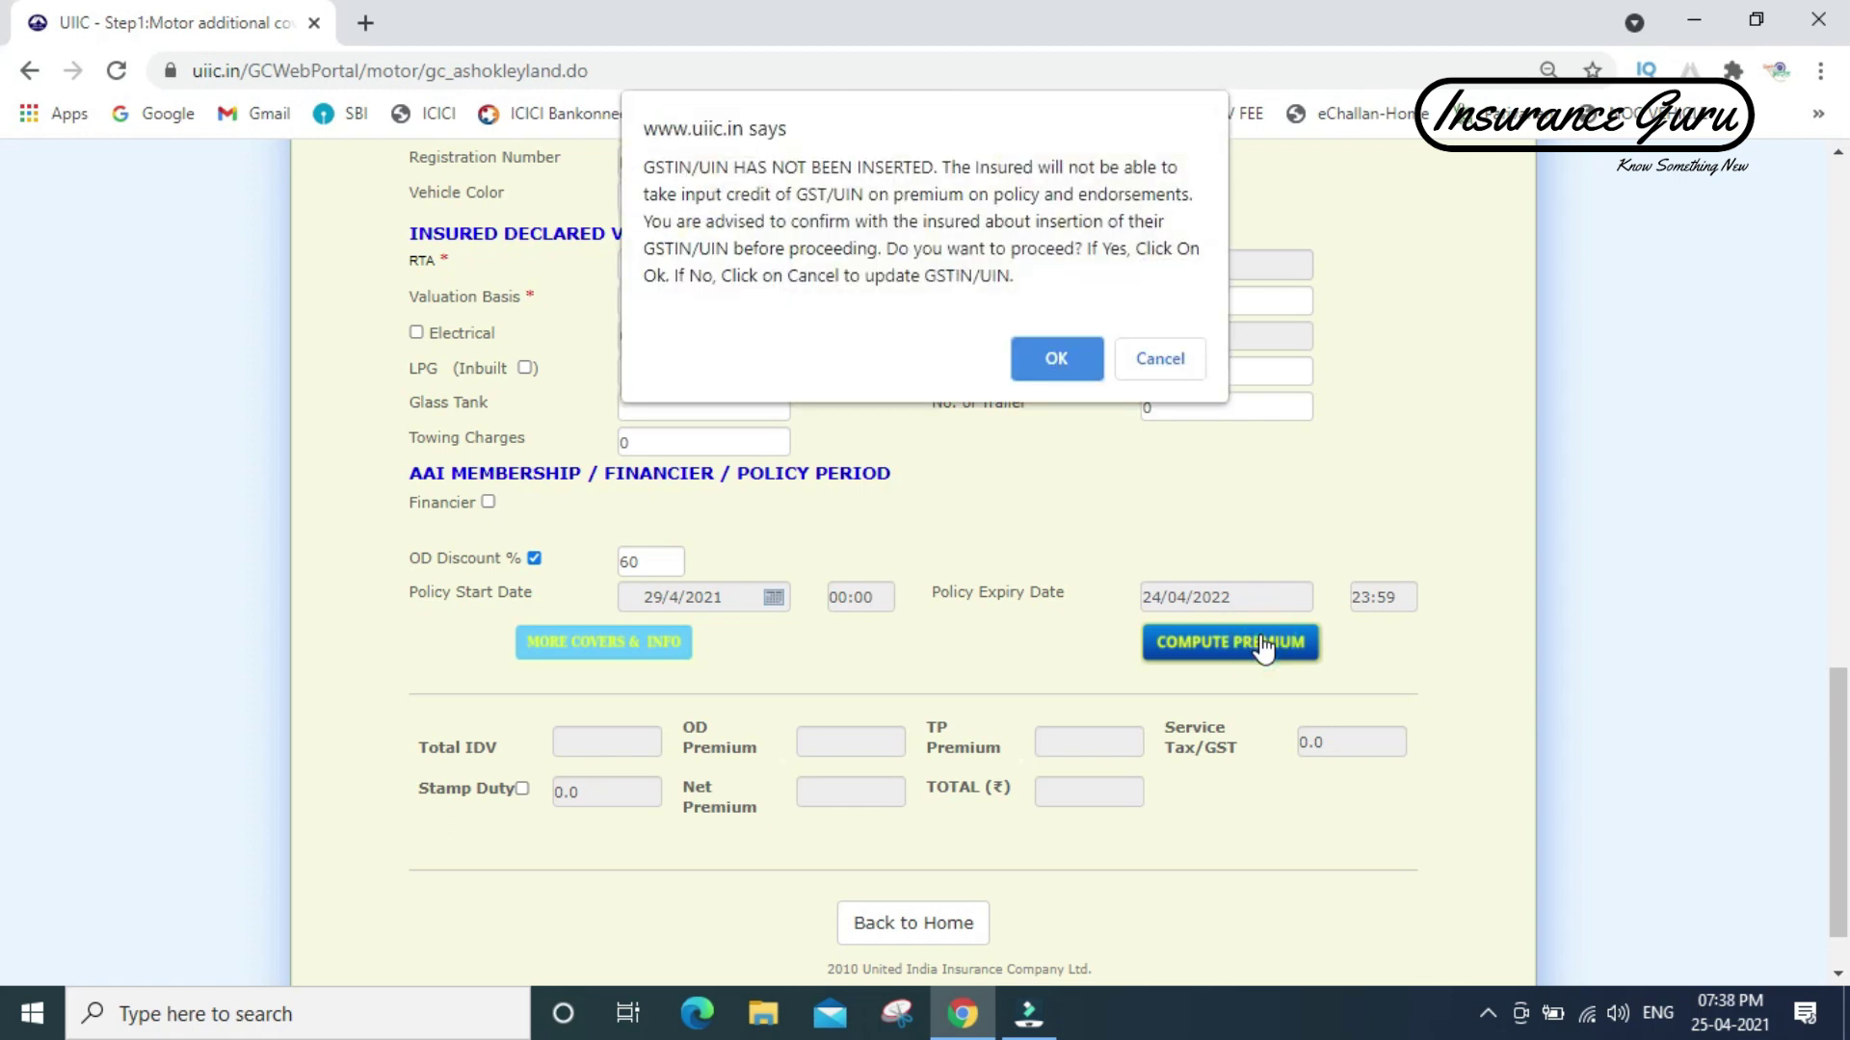
left_click(1057, 355)
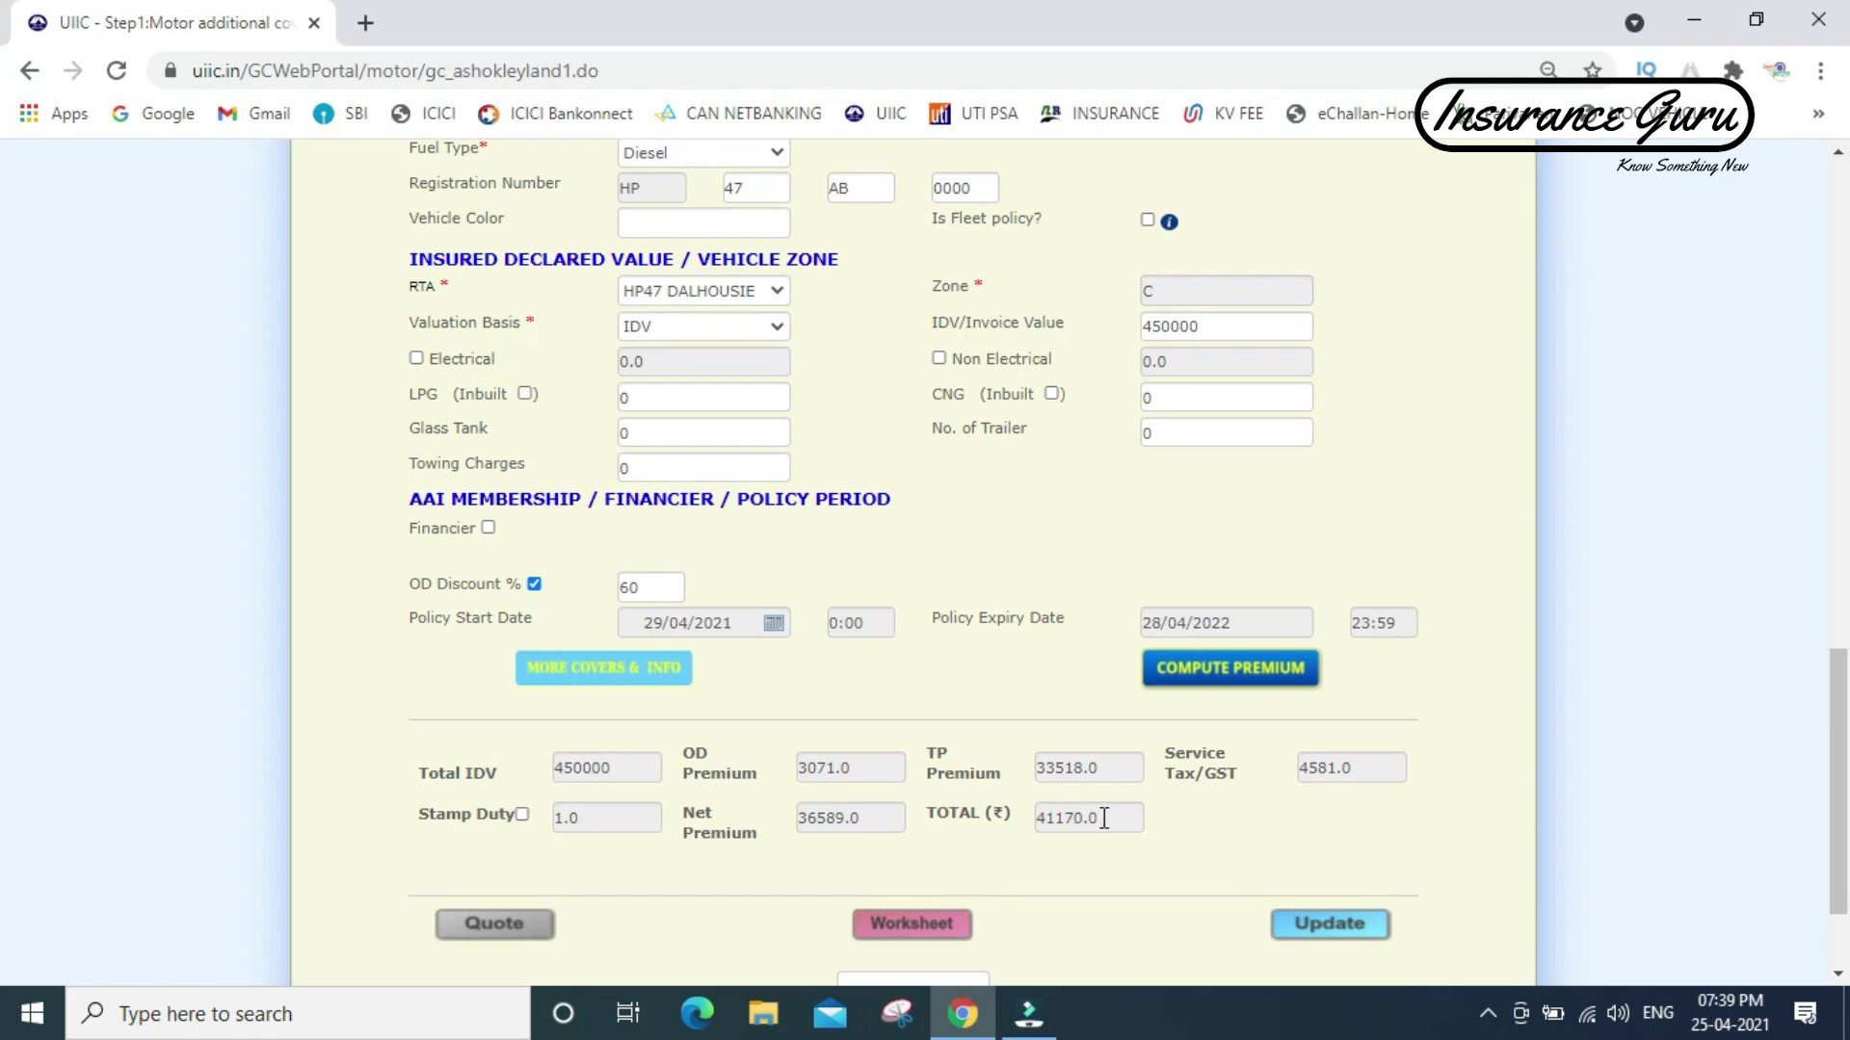
- Open the premium worksheet, check its 41,170.00 Total Premium, and return to the proposal form's tab
left_click(912, 925)
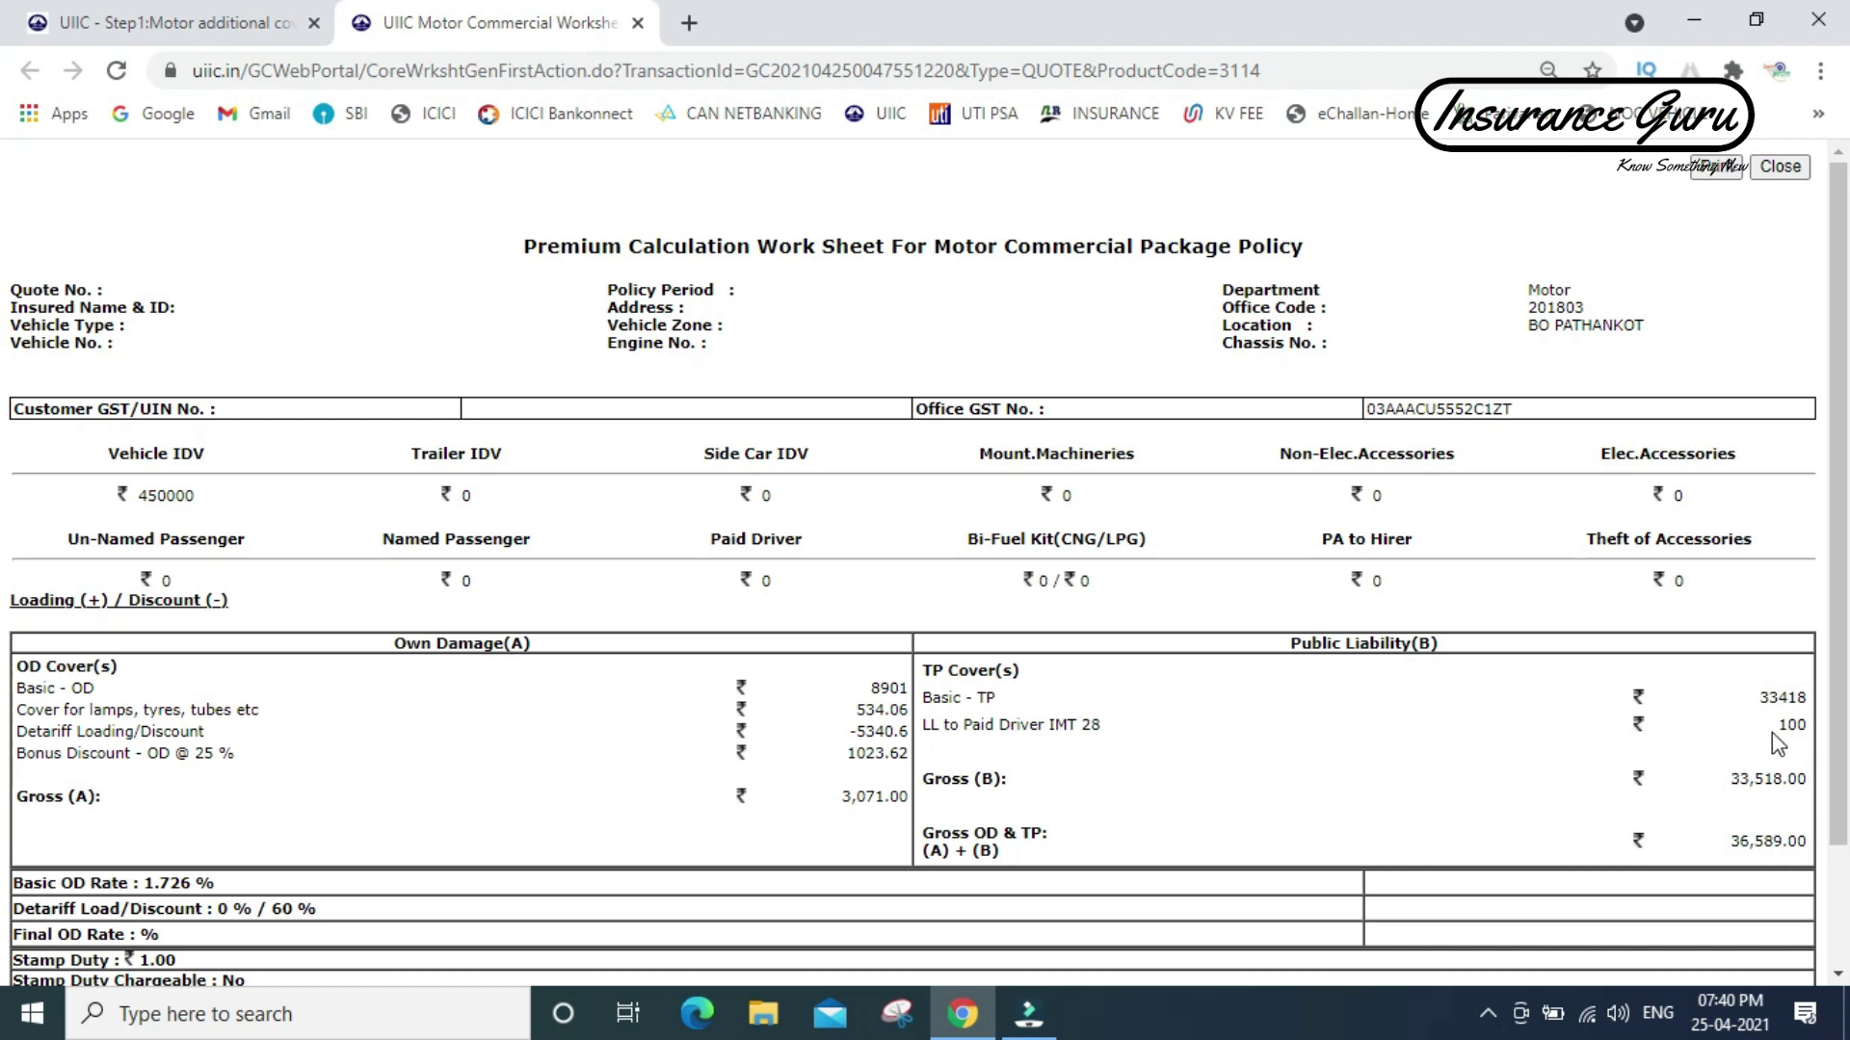
left_click_drag(1836, 653, 1840, 780)
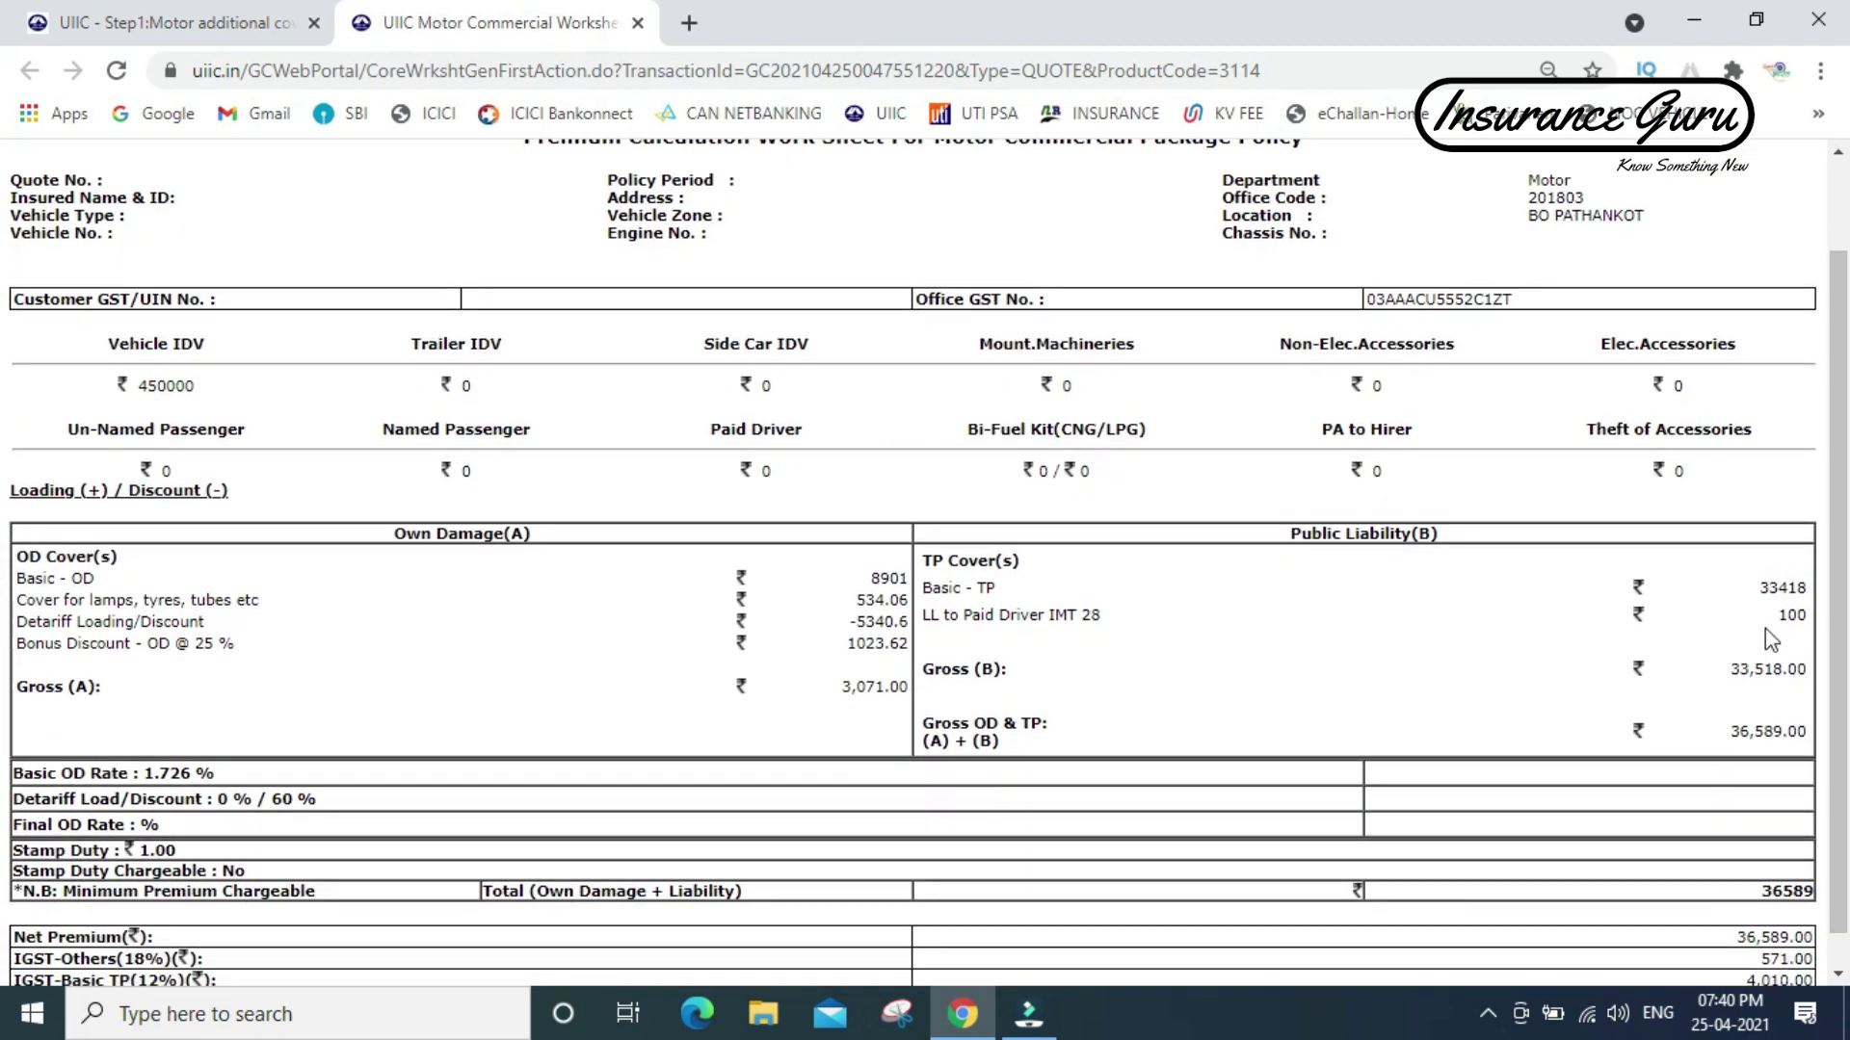
left_click_drag(1840, 792, 1842, 839)
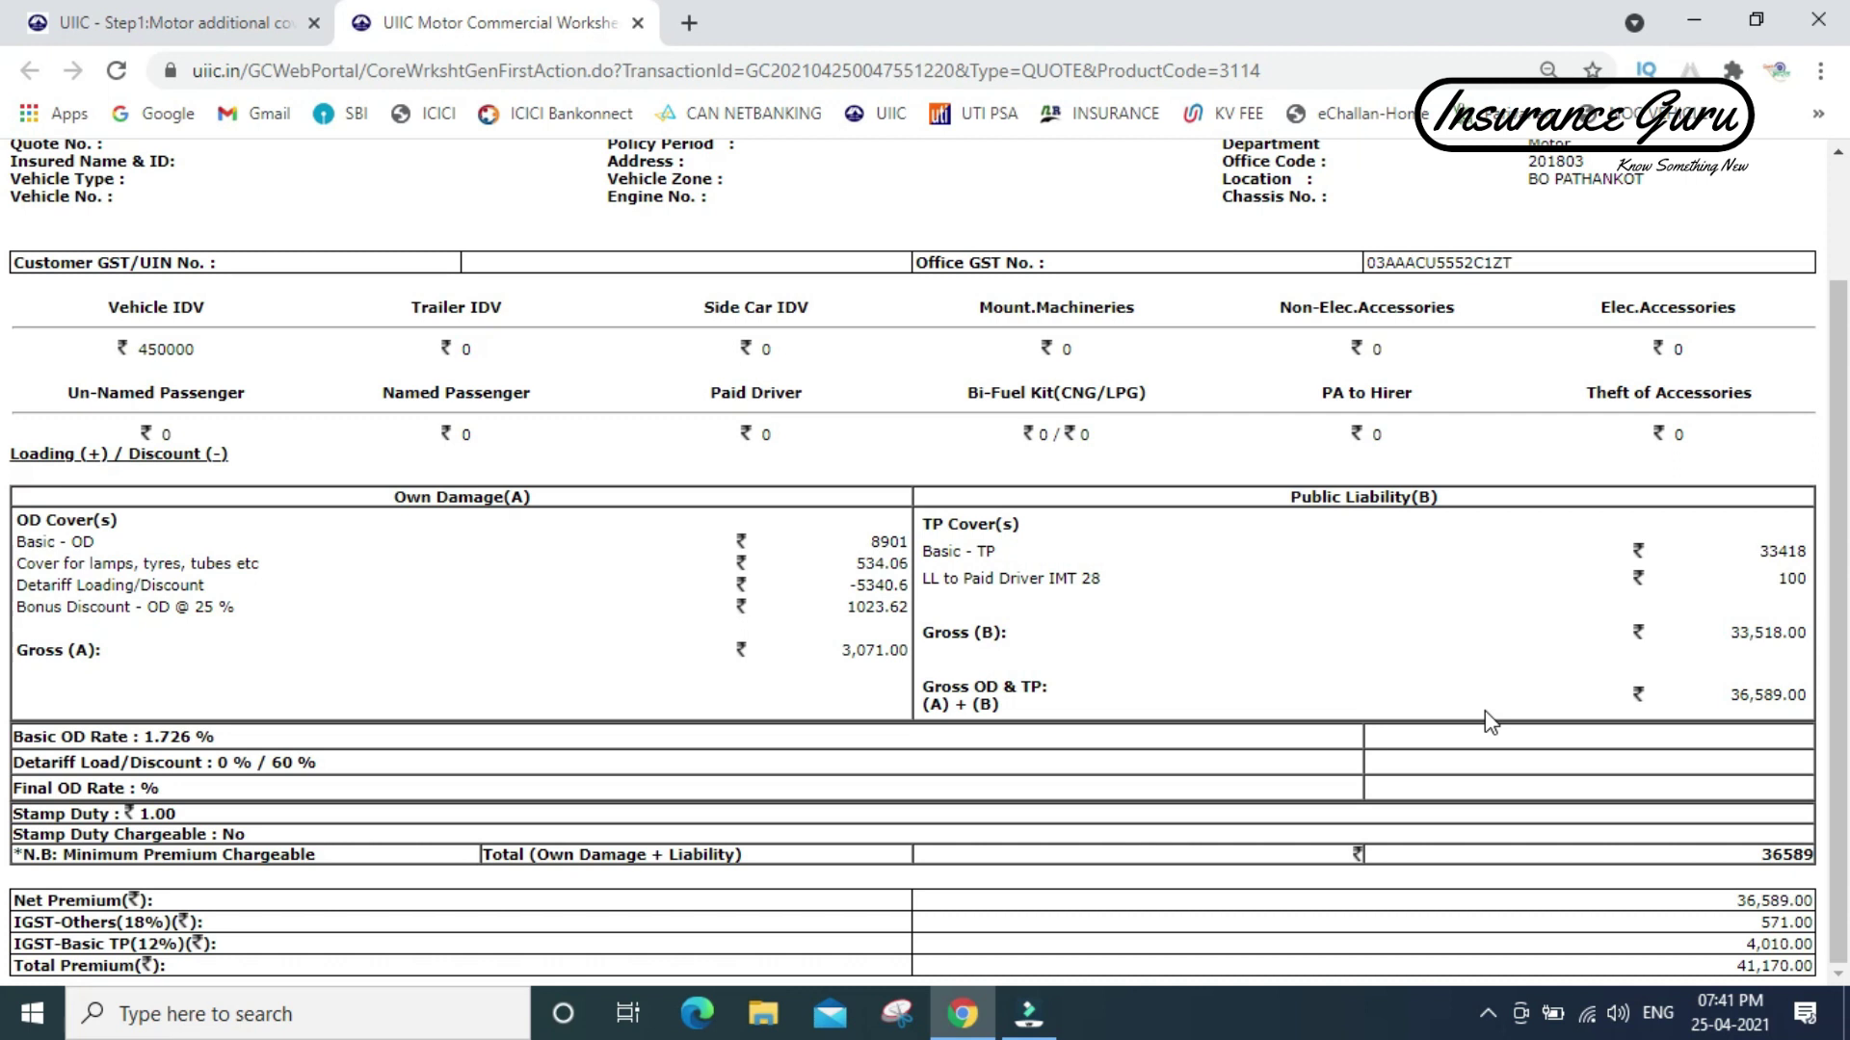
left_click(190, 33)
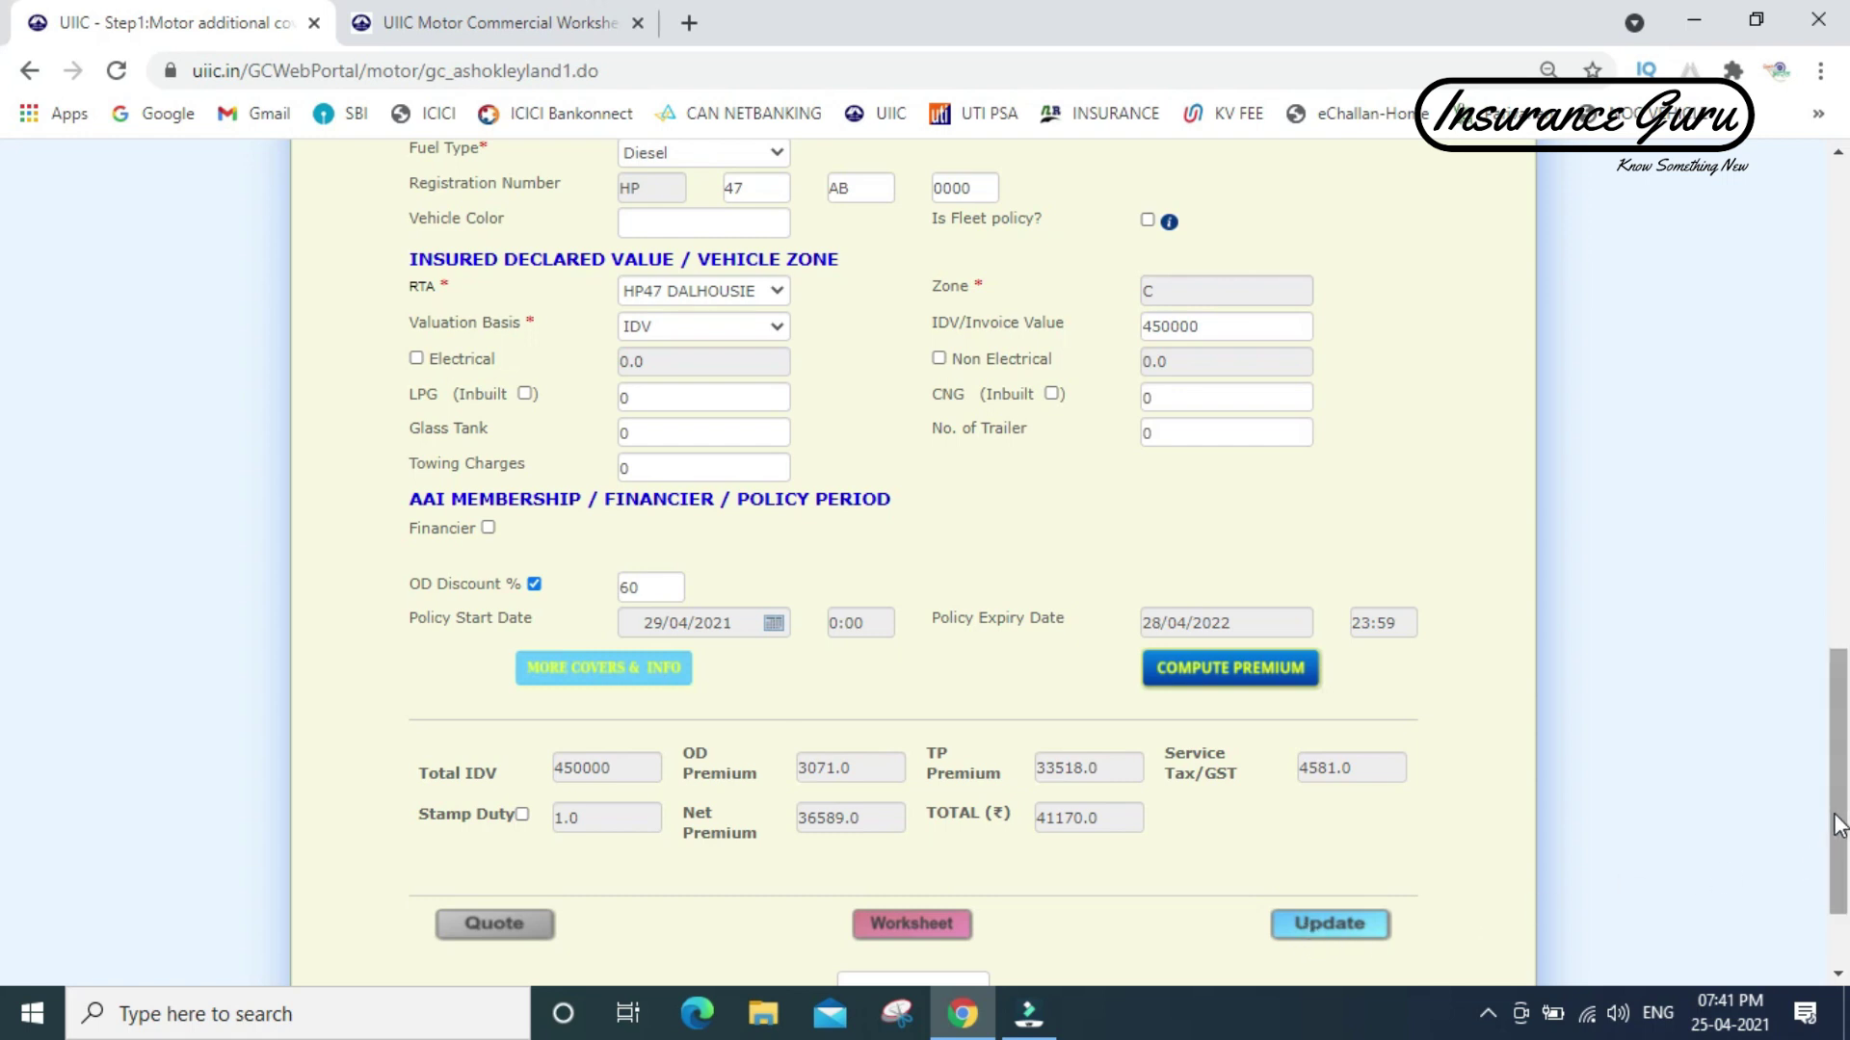
left_click_drag(1840, 823, 1840, 761)
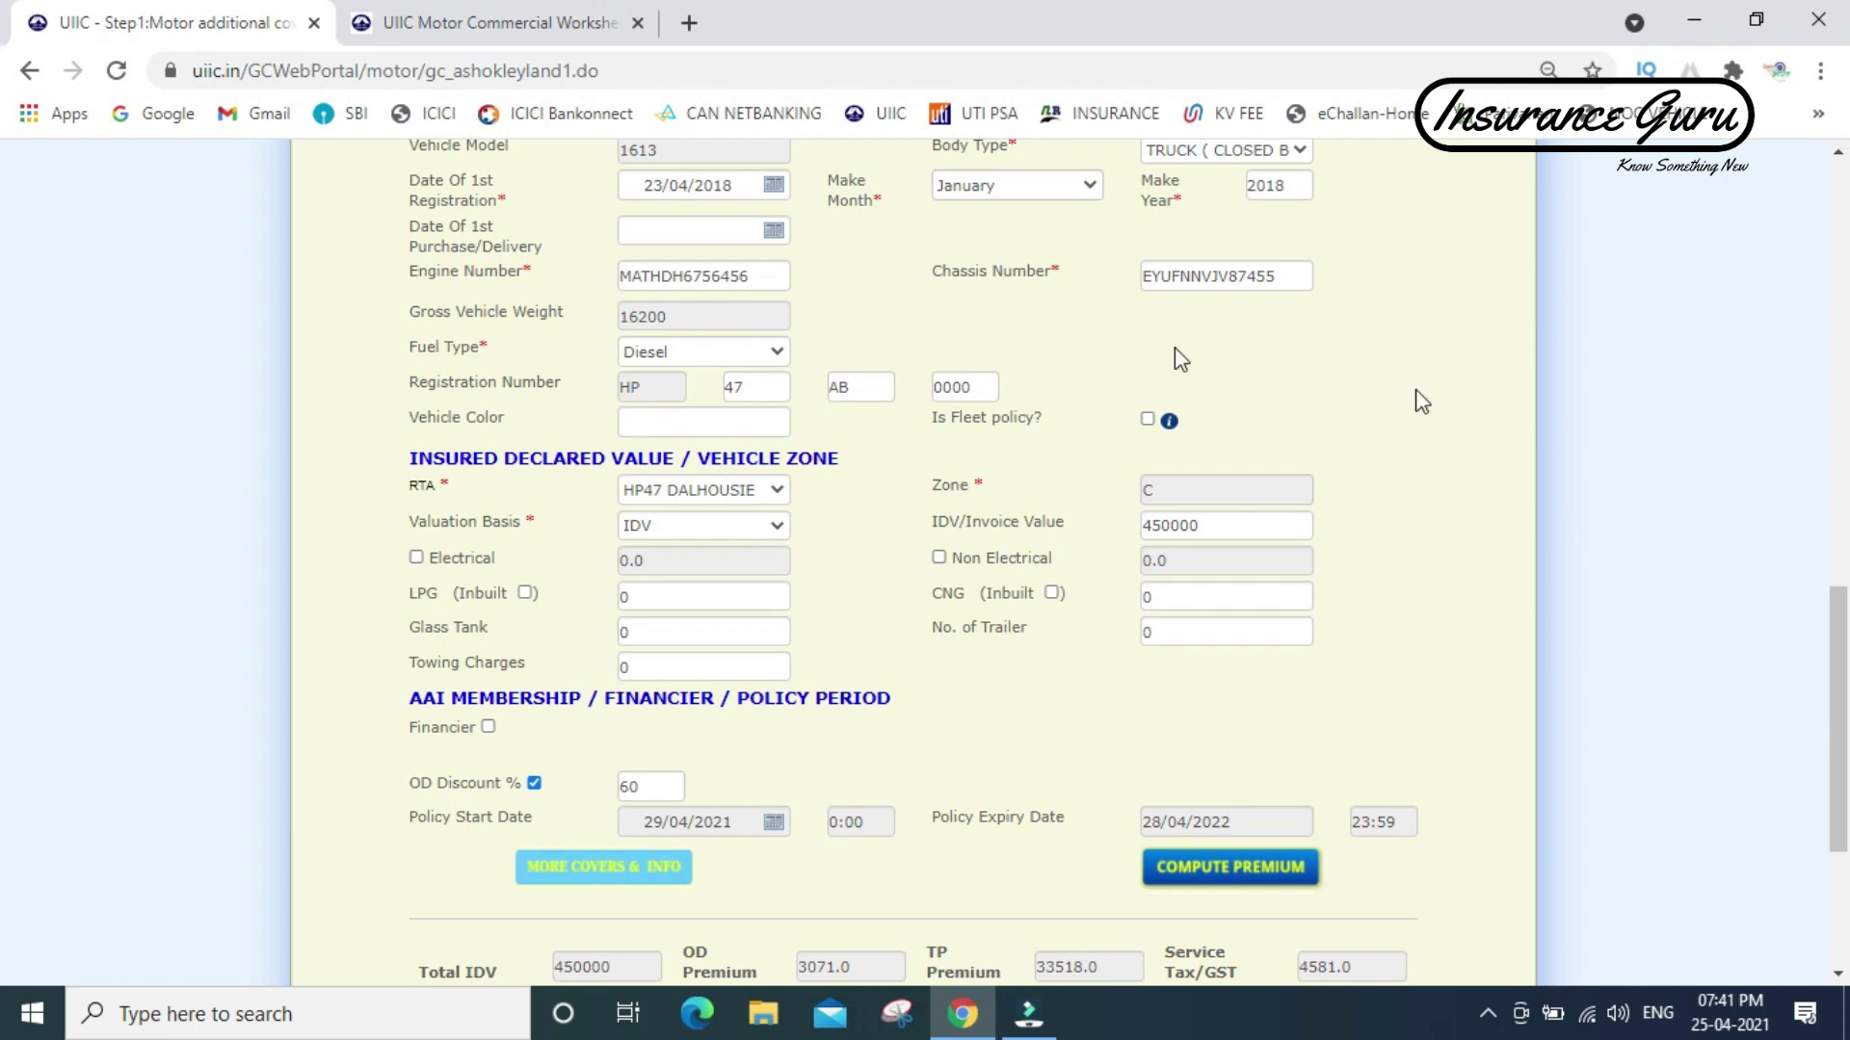
left_click_drag(1835, 654, 1805, 256)
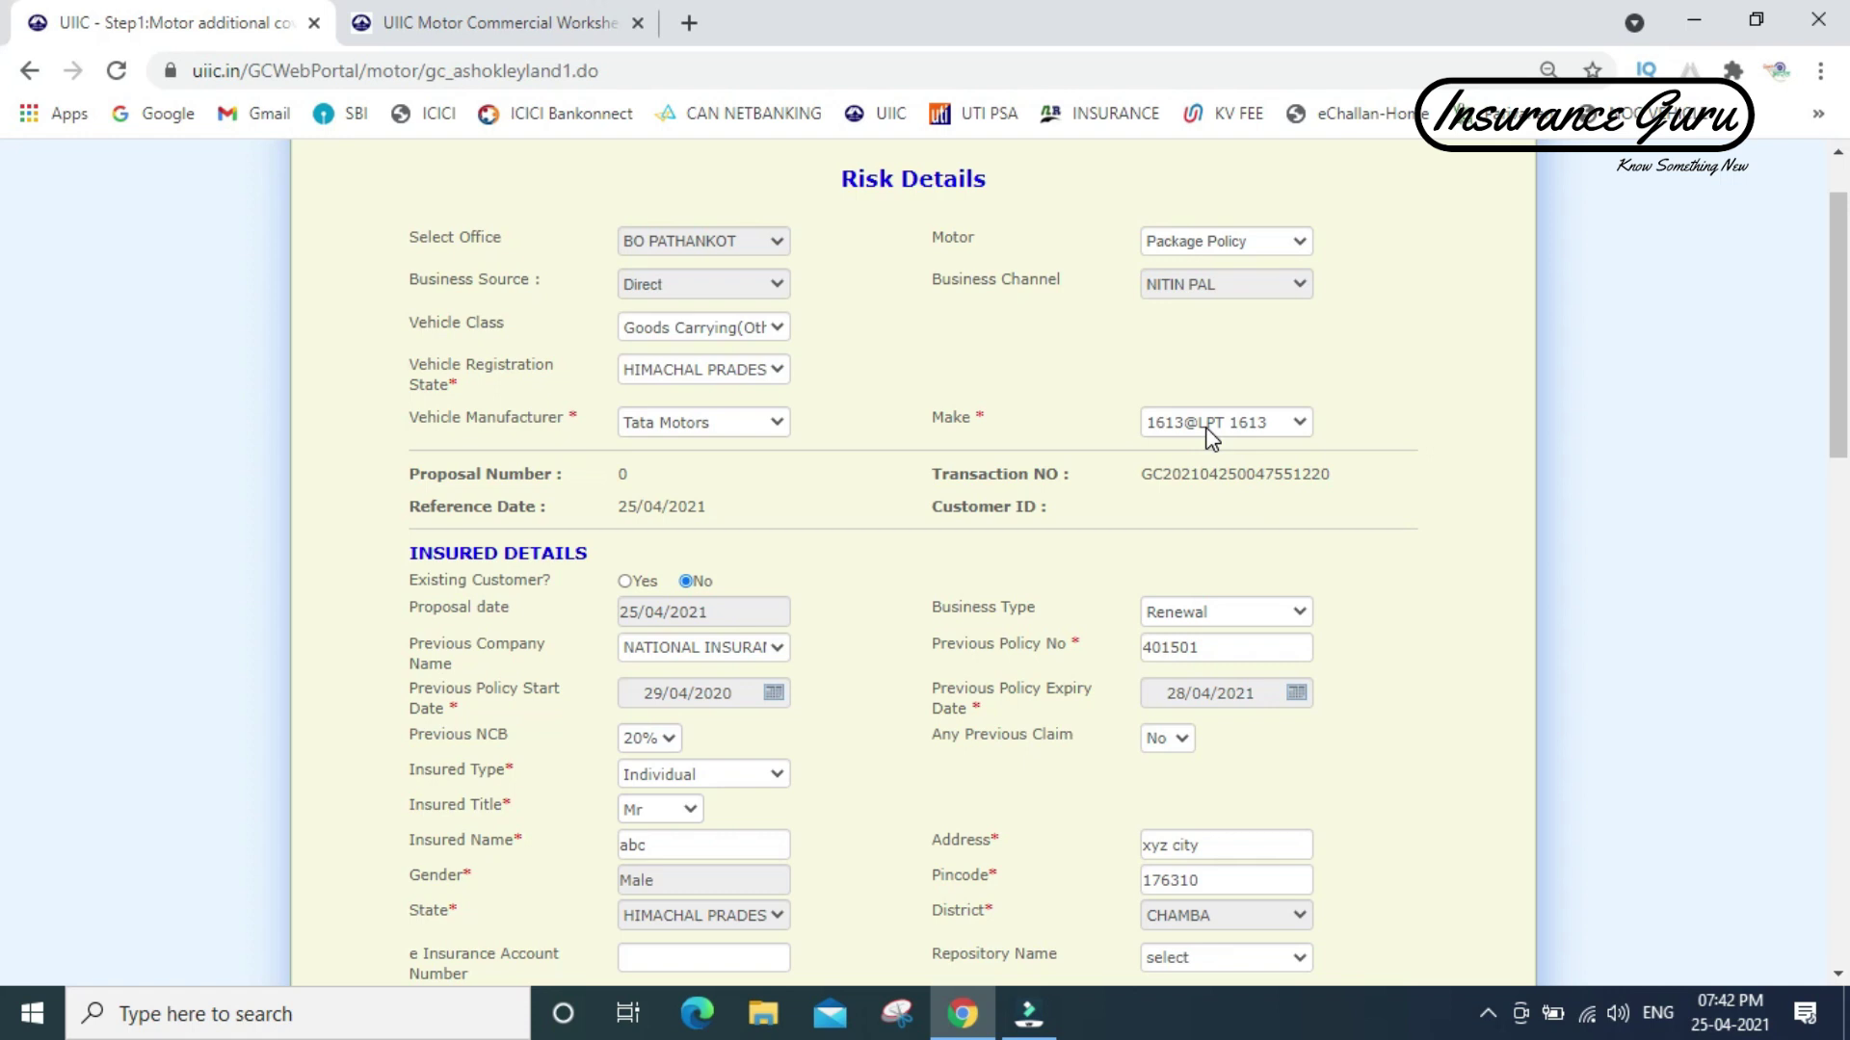
left_click_drag(1838, 289, 1841, 848)
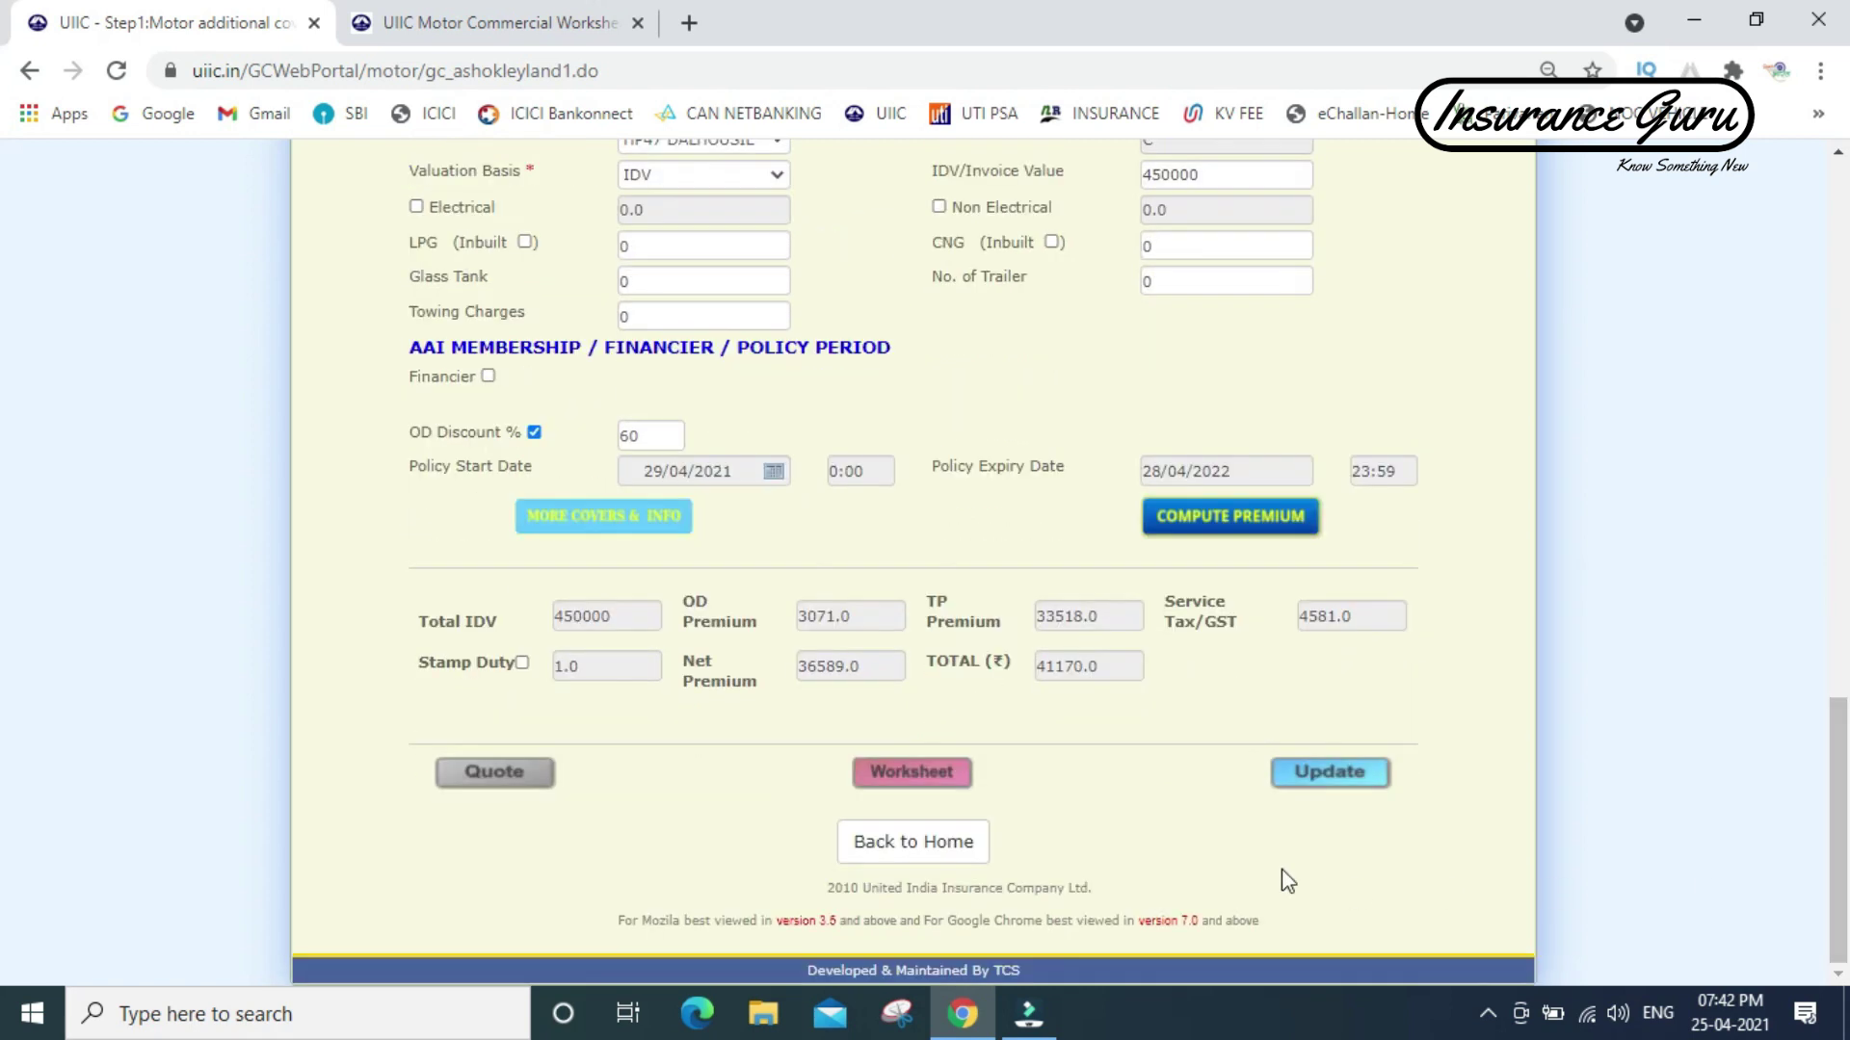